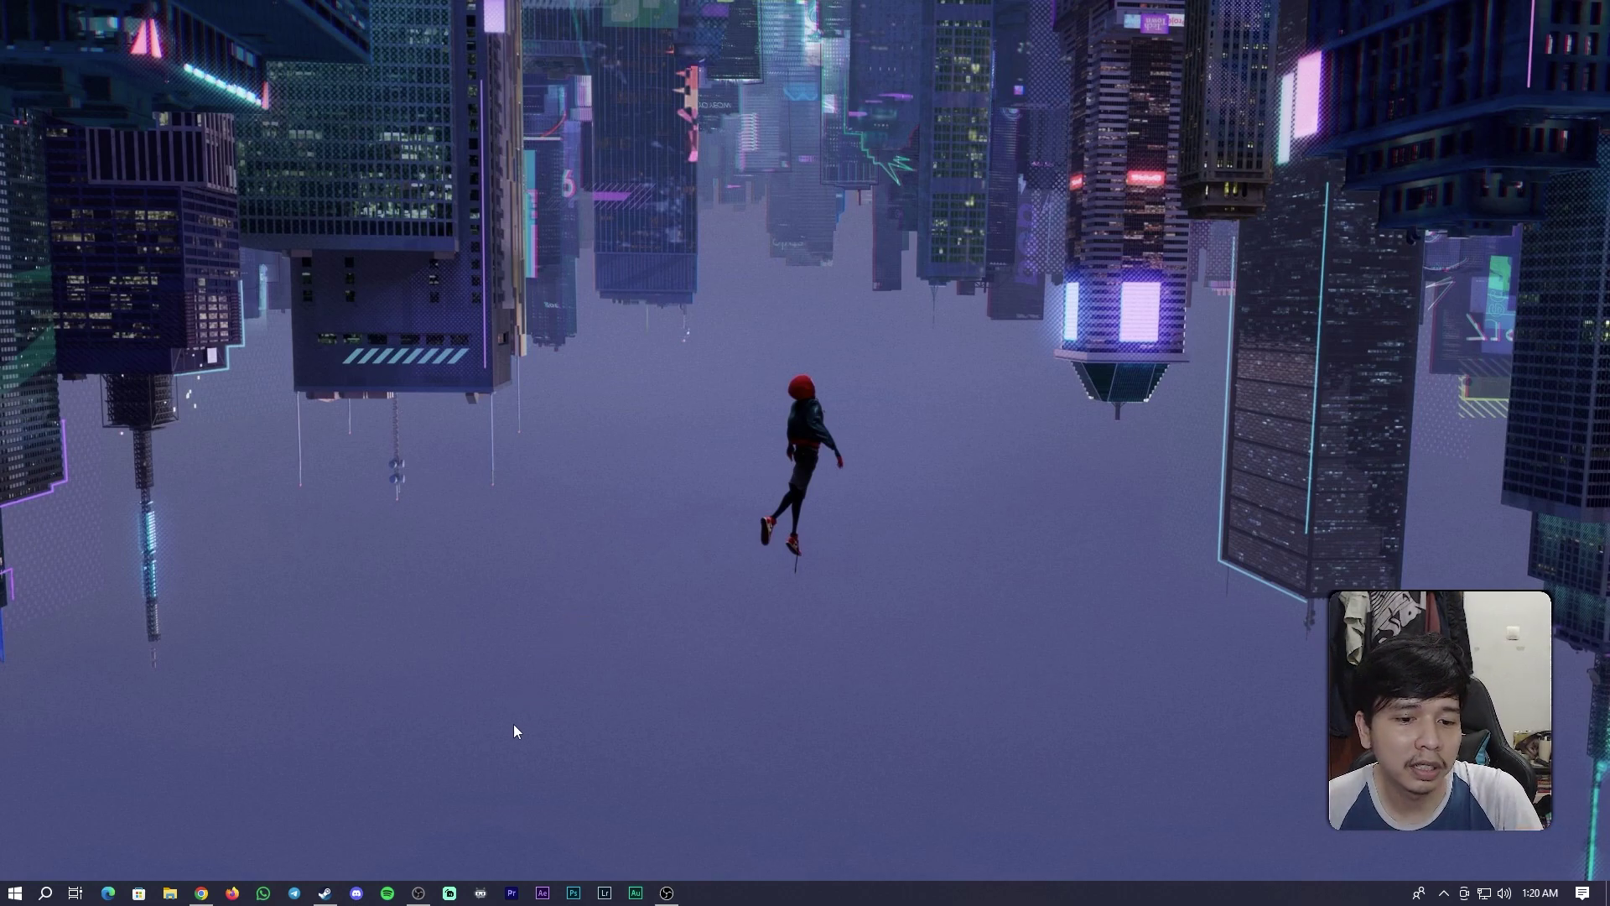
Switch to OBS and create a new scene named contoh
mouse_move(418, 893)
click(411, 801)
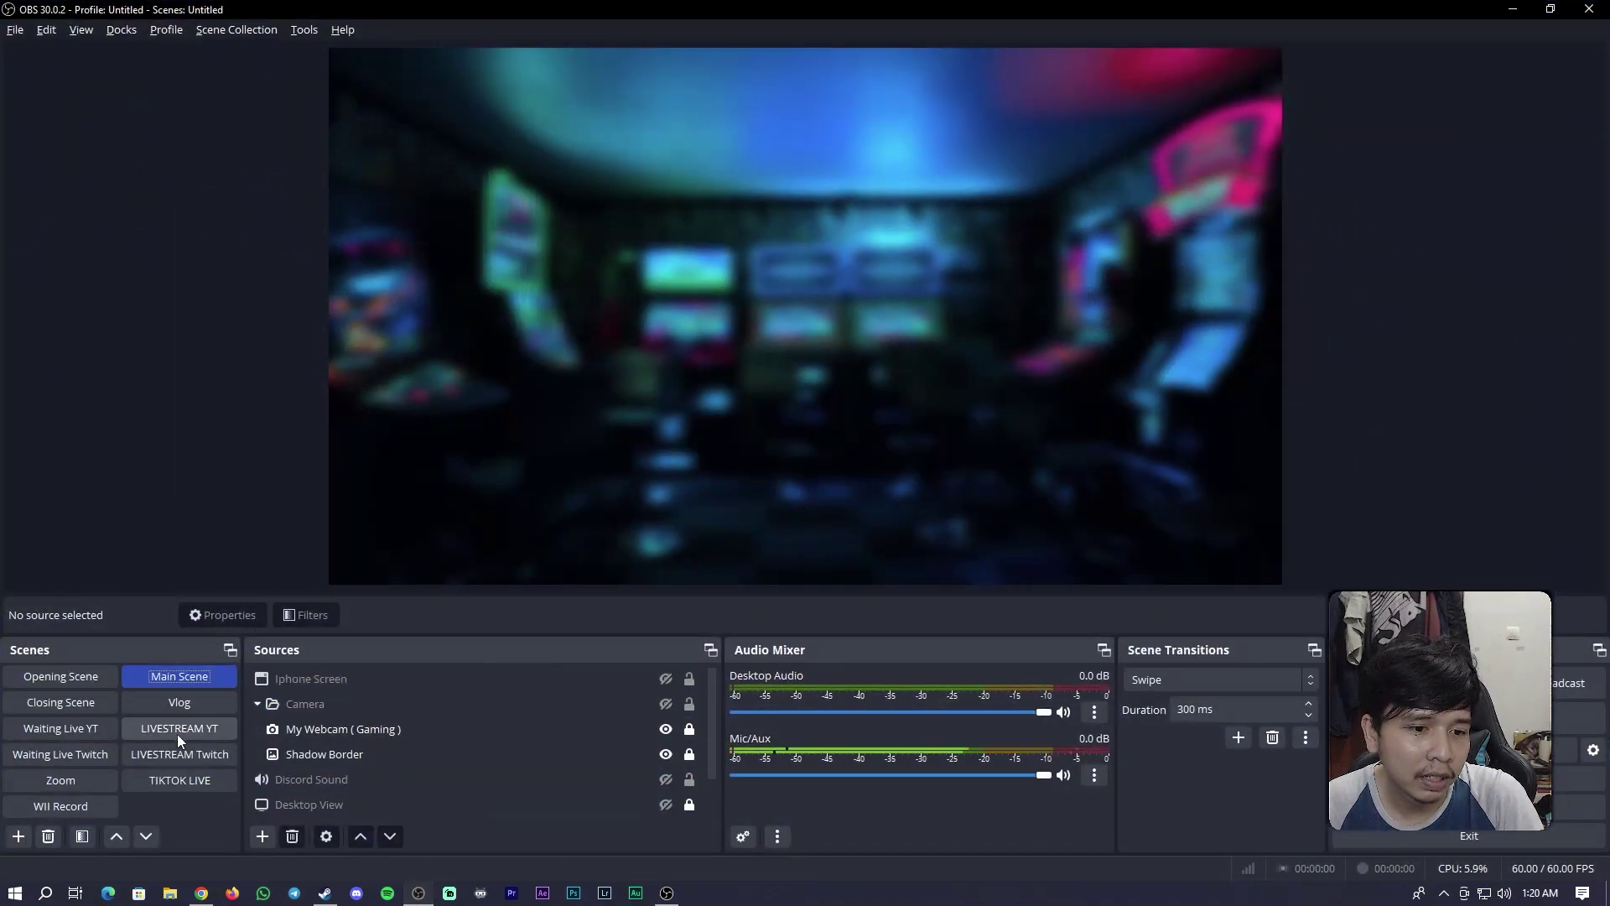
click(18, 836)
text(cn)
key(BackSpace)
text(ontoh)
key(Return)
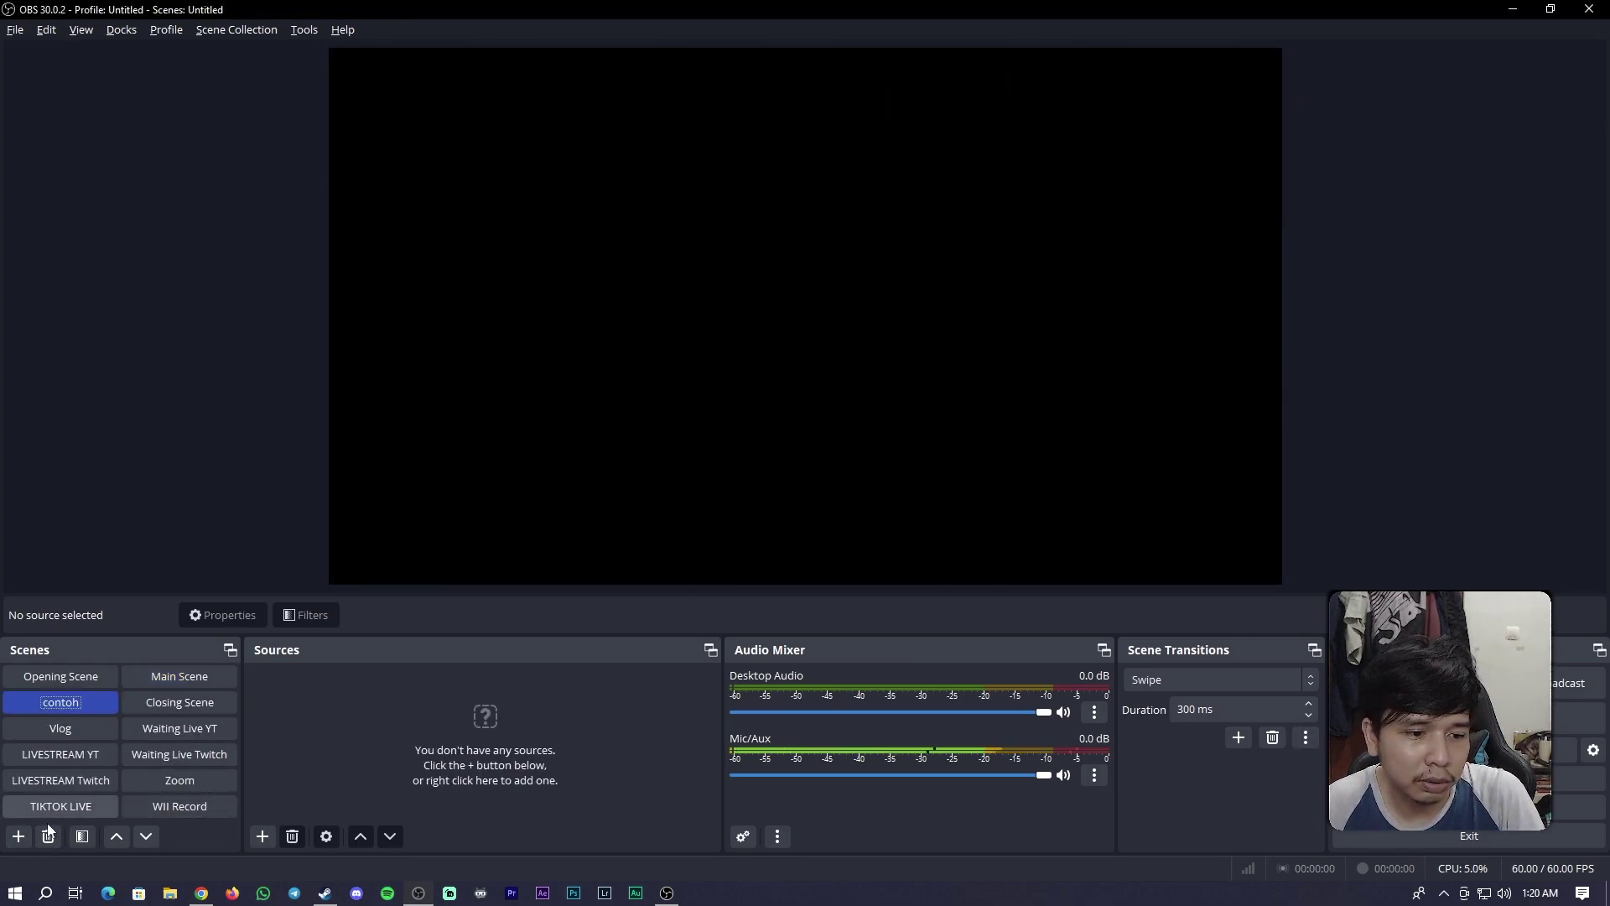
Add a Game Capture source named gamenya to the contoh scene with Limit capture framerate enabled
click(260, 838)
click(313, 586)
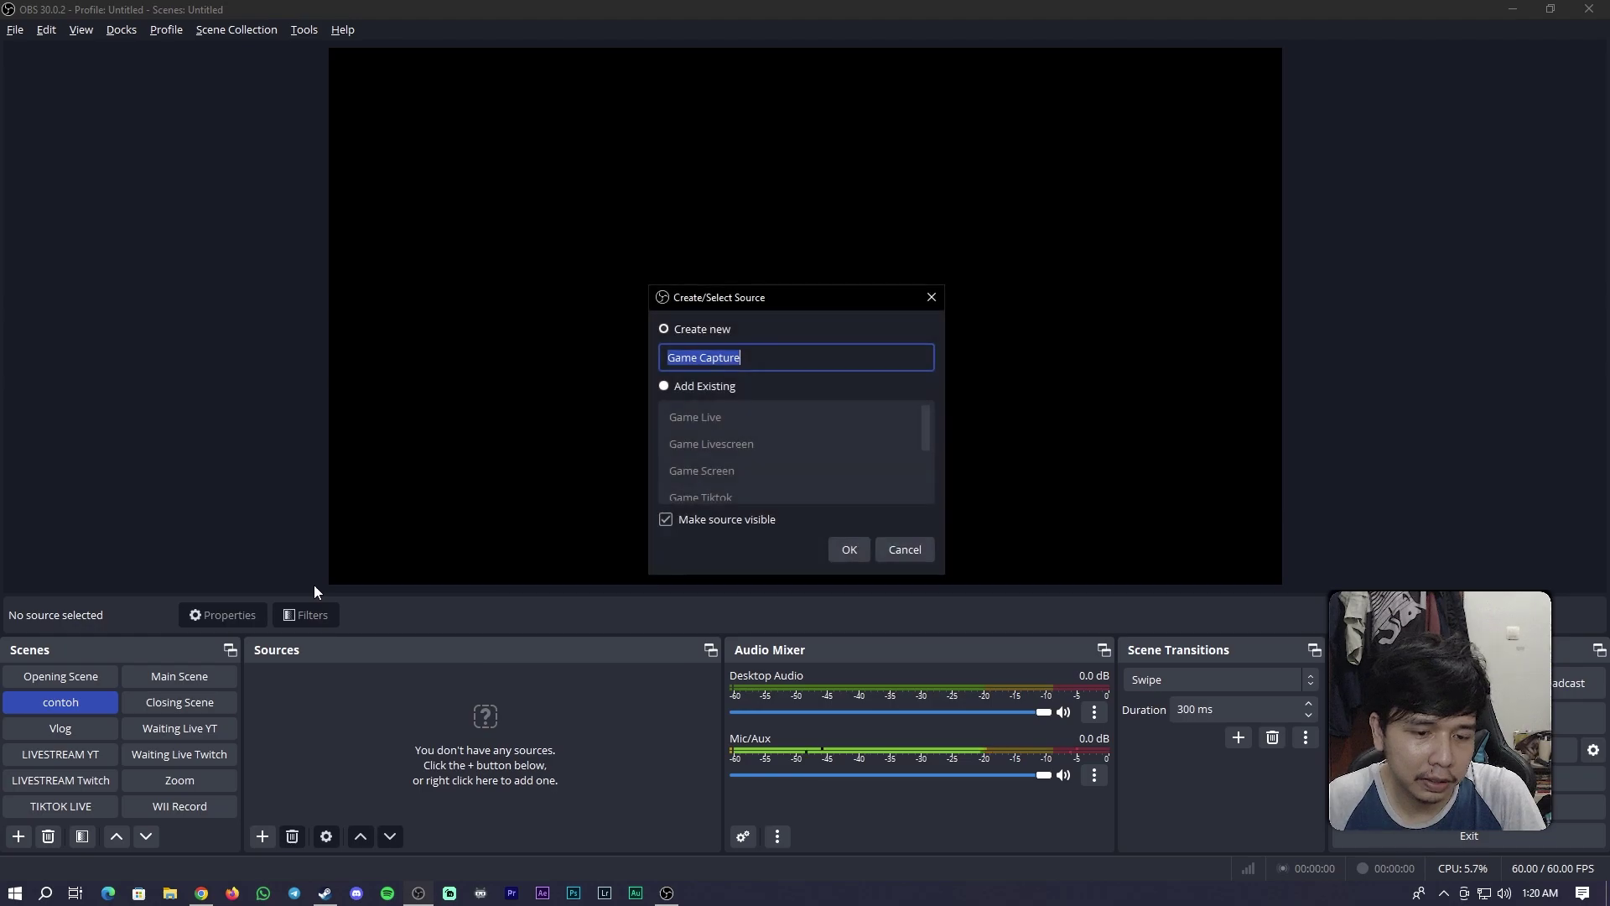
text(gamenya)
key(Return)
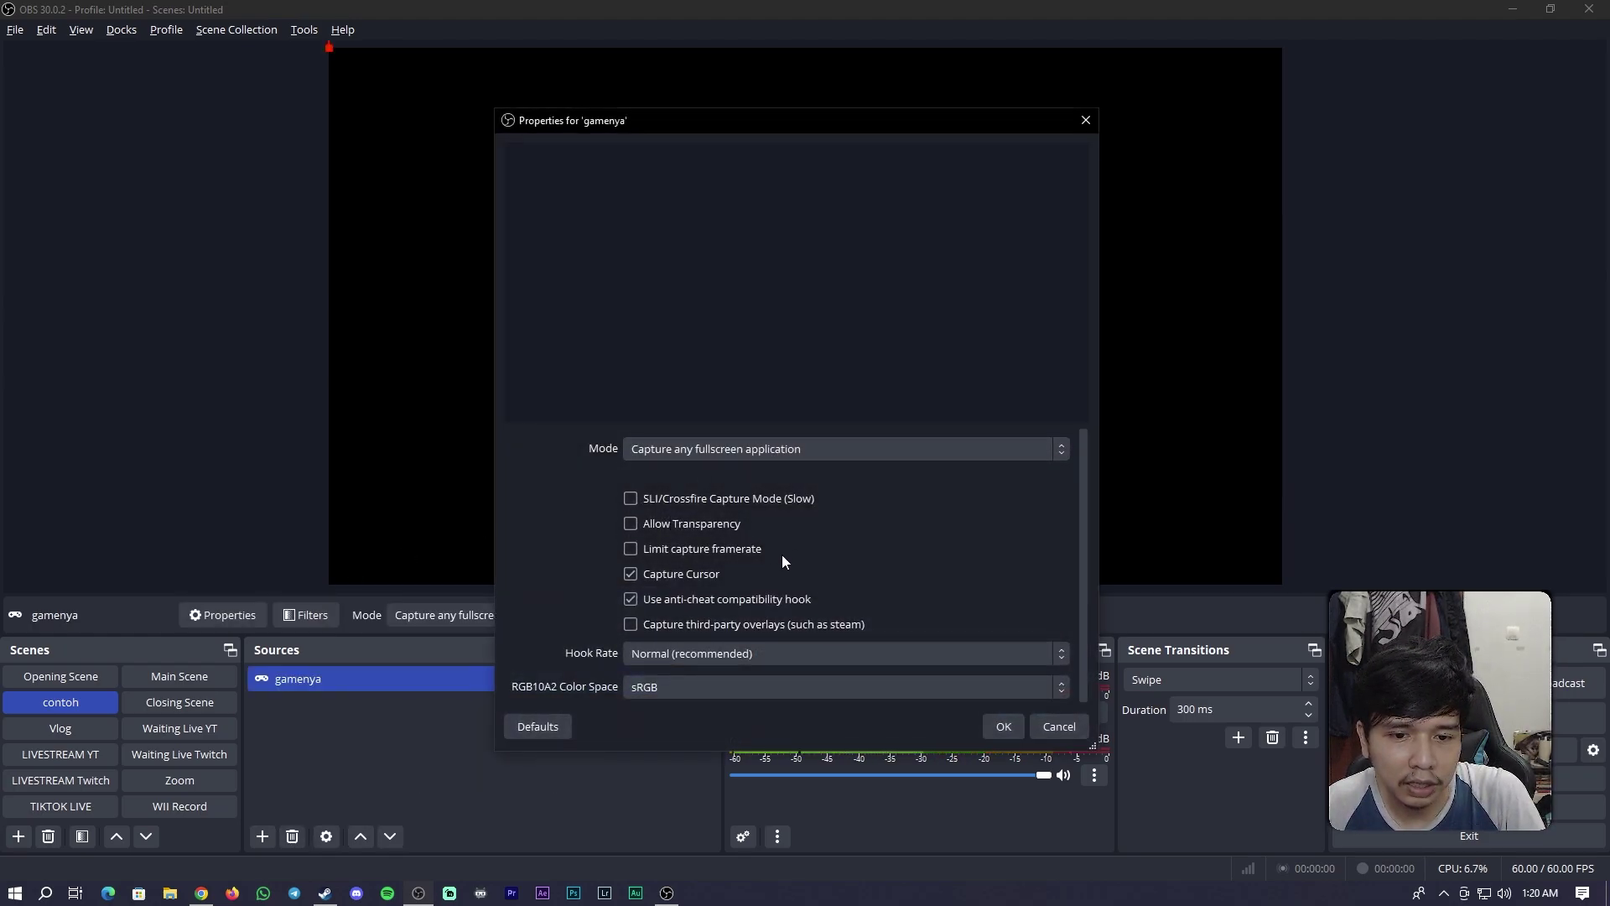
click(712, 550)
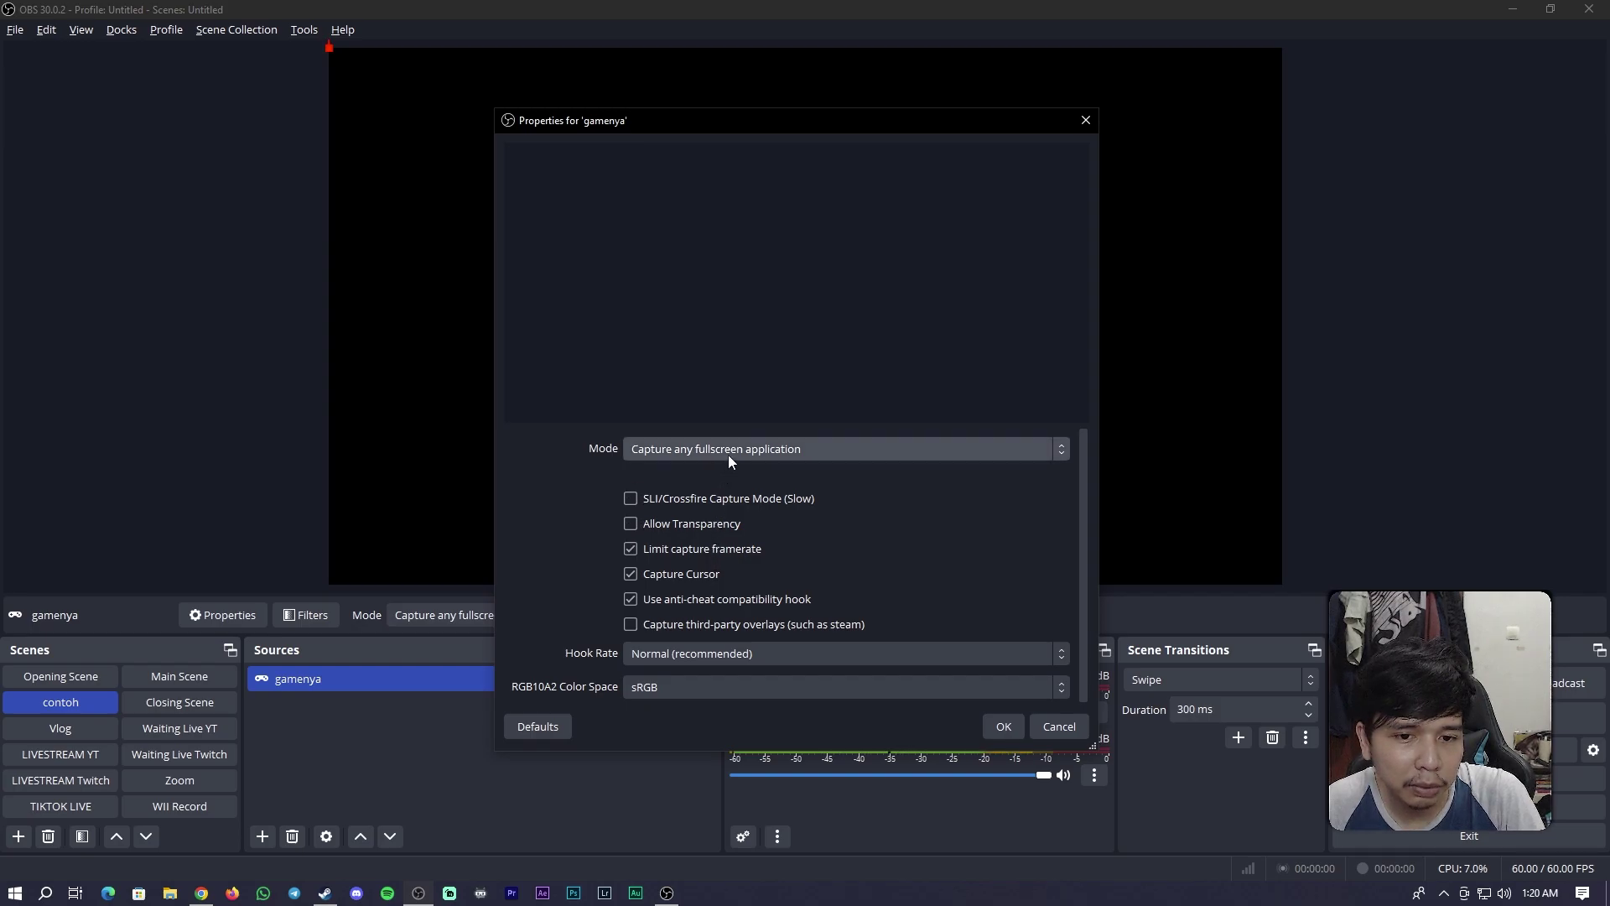
click(1001, 725)
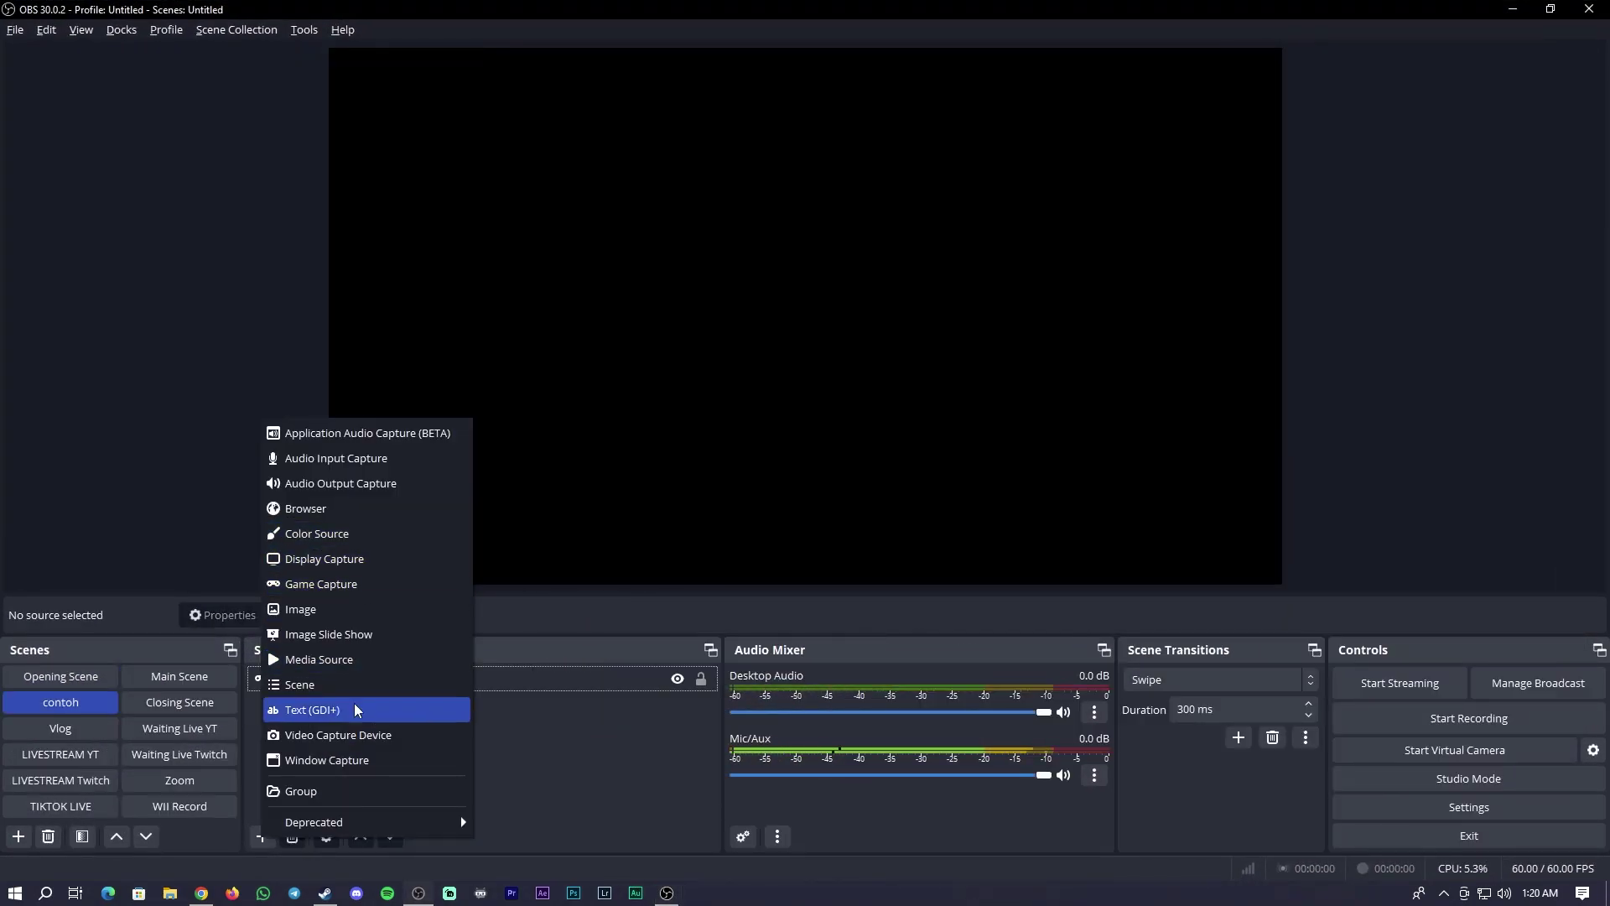
Add a Video Capture Device source named webcamnya that uses the c922 Pro Stream Webcam
click(352, 735)
text(webcamnya)
key(Return)
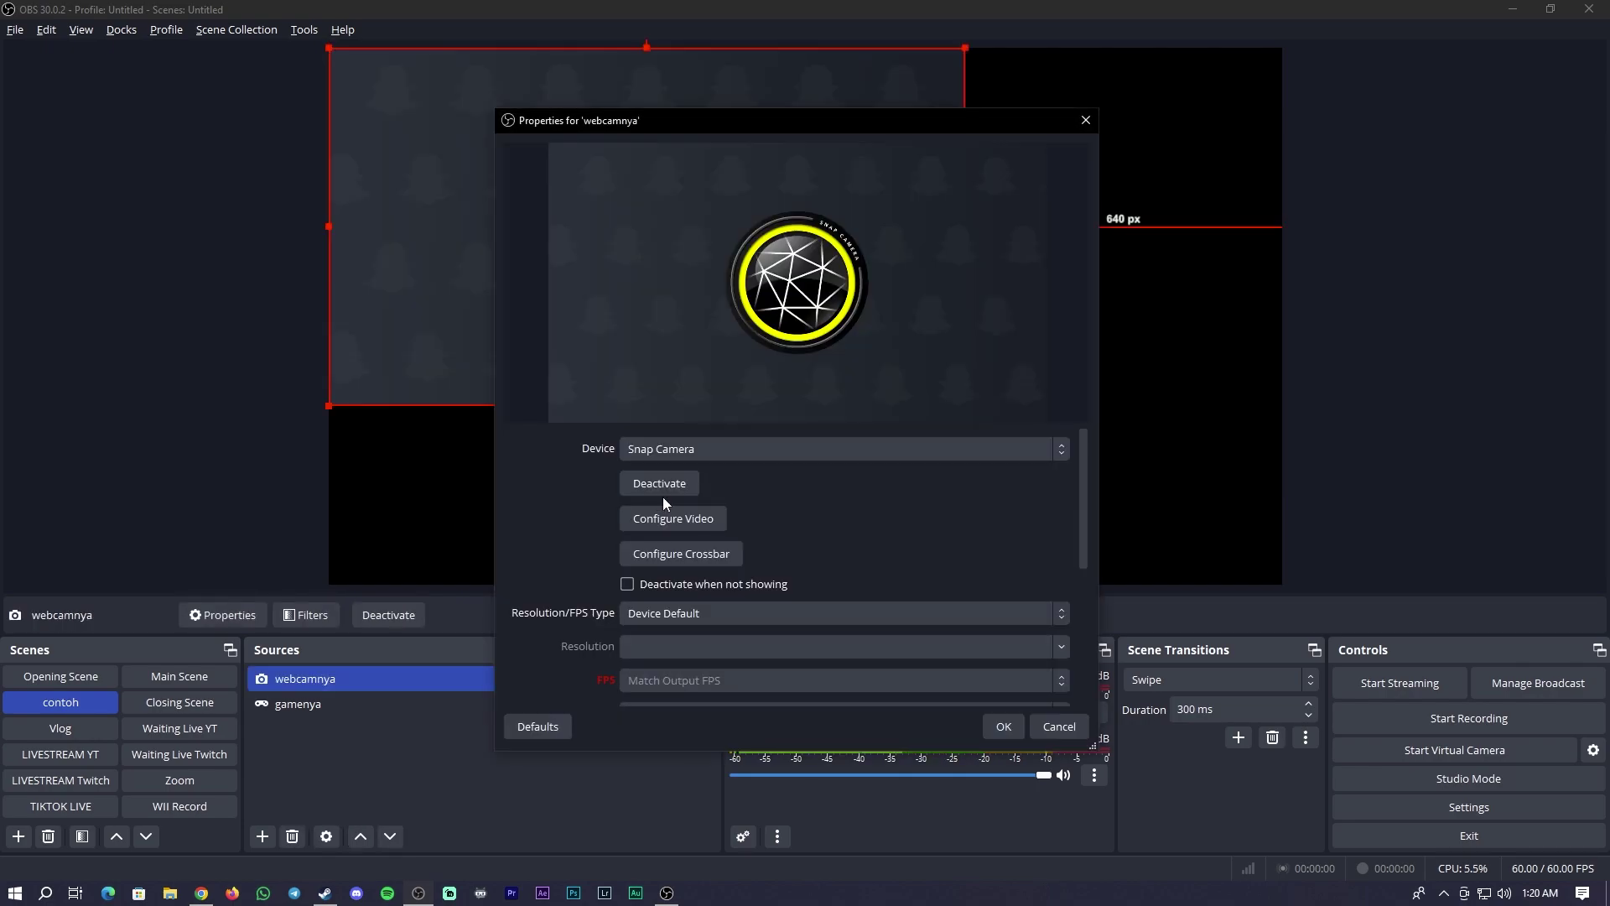
click(673, 453)
click(675, 489)
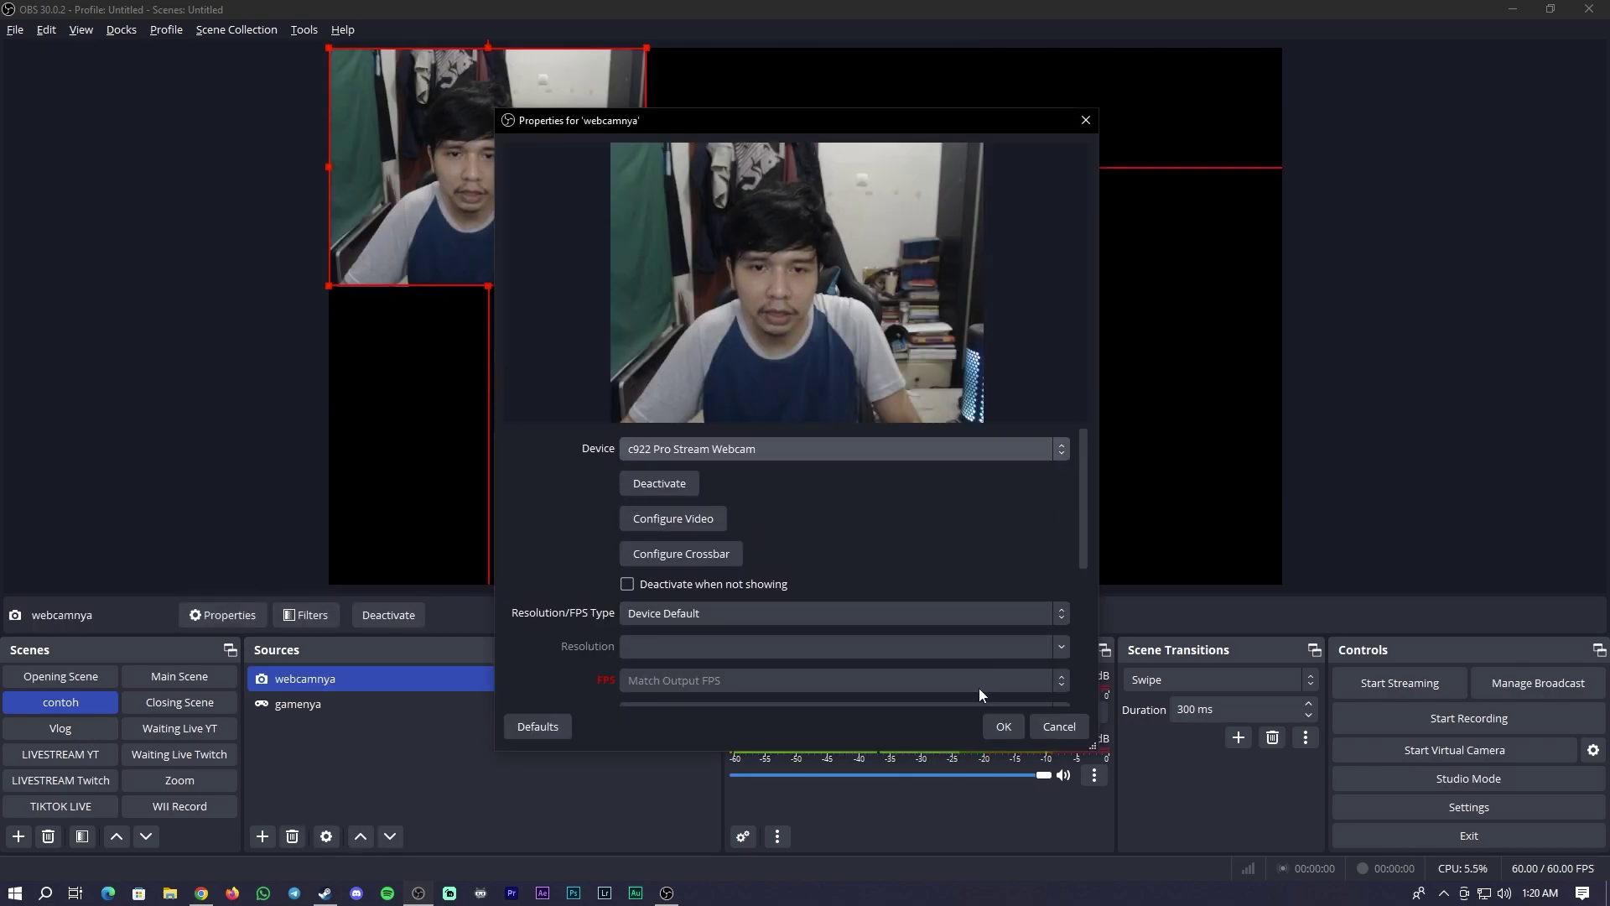
click(1011, 723)
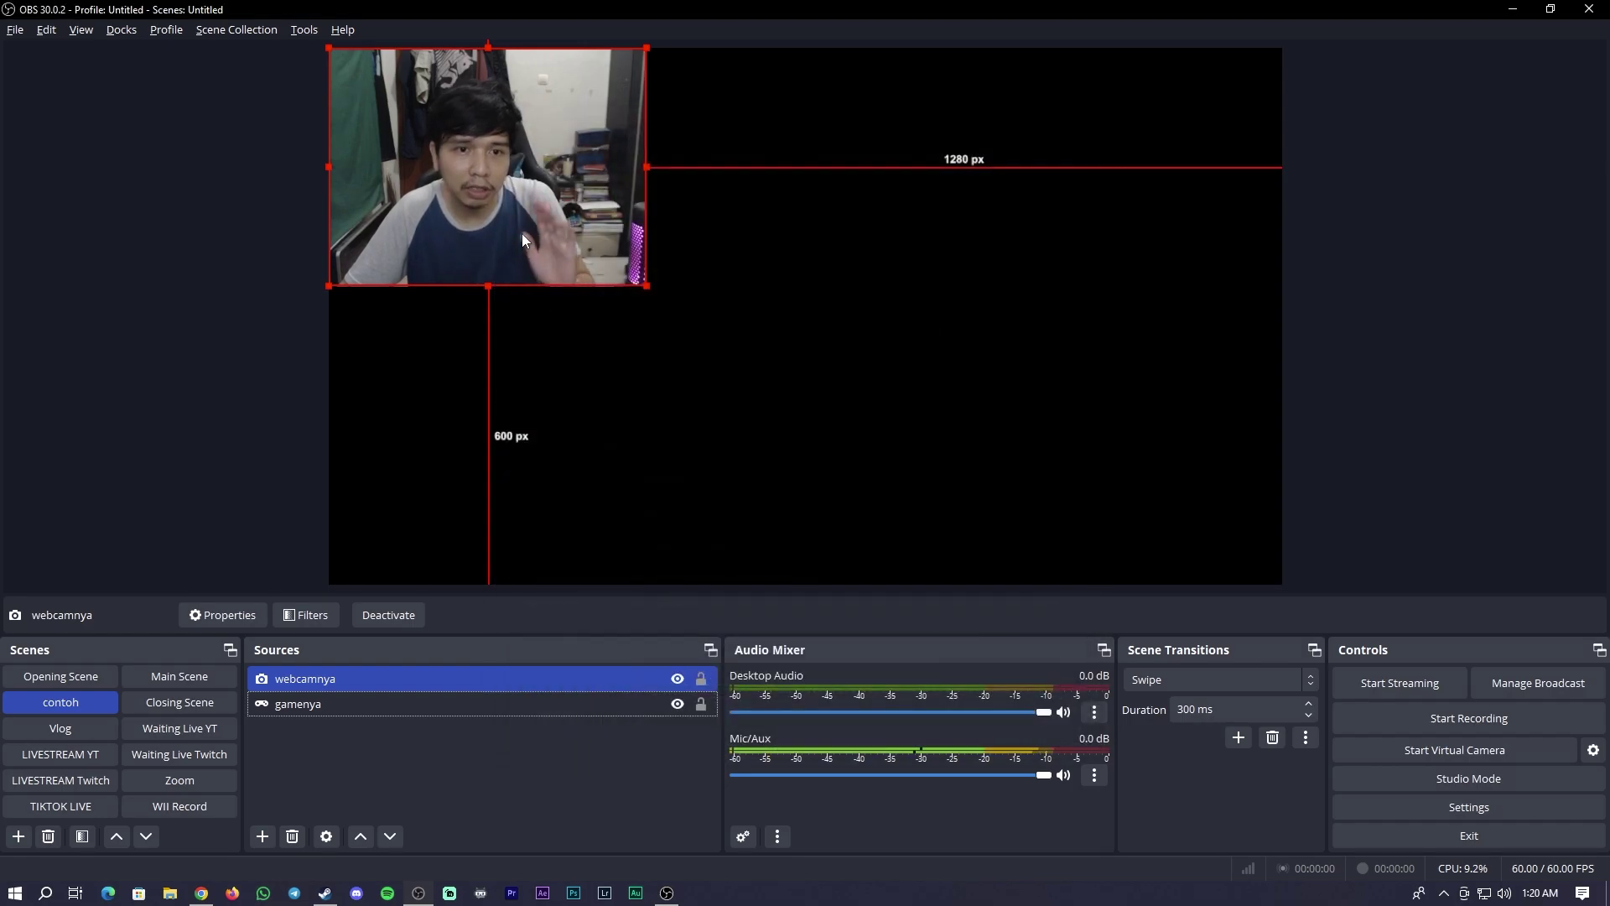
Shrink the webcam image and place it near the canvas's lower-right corner, about 90 px from the right edge and 70 px from the bottom
drag(501, 226, 1061, 469)
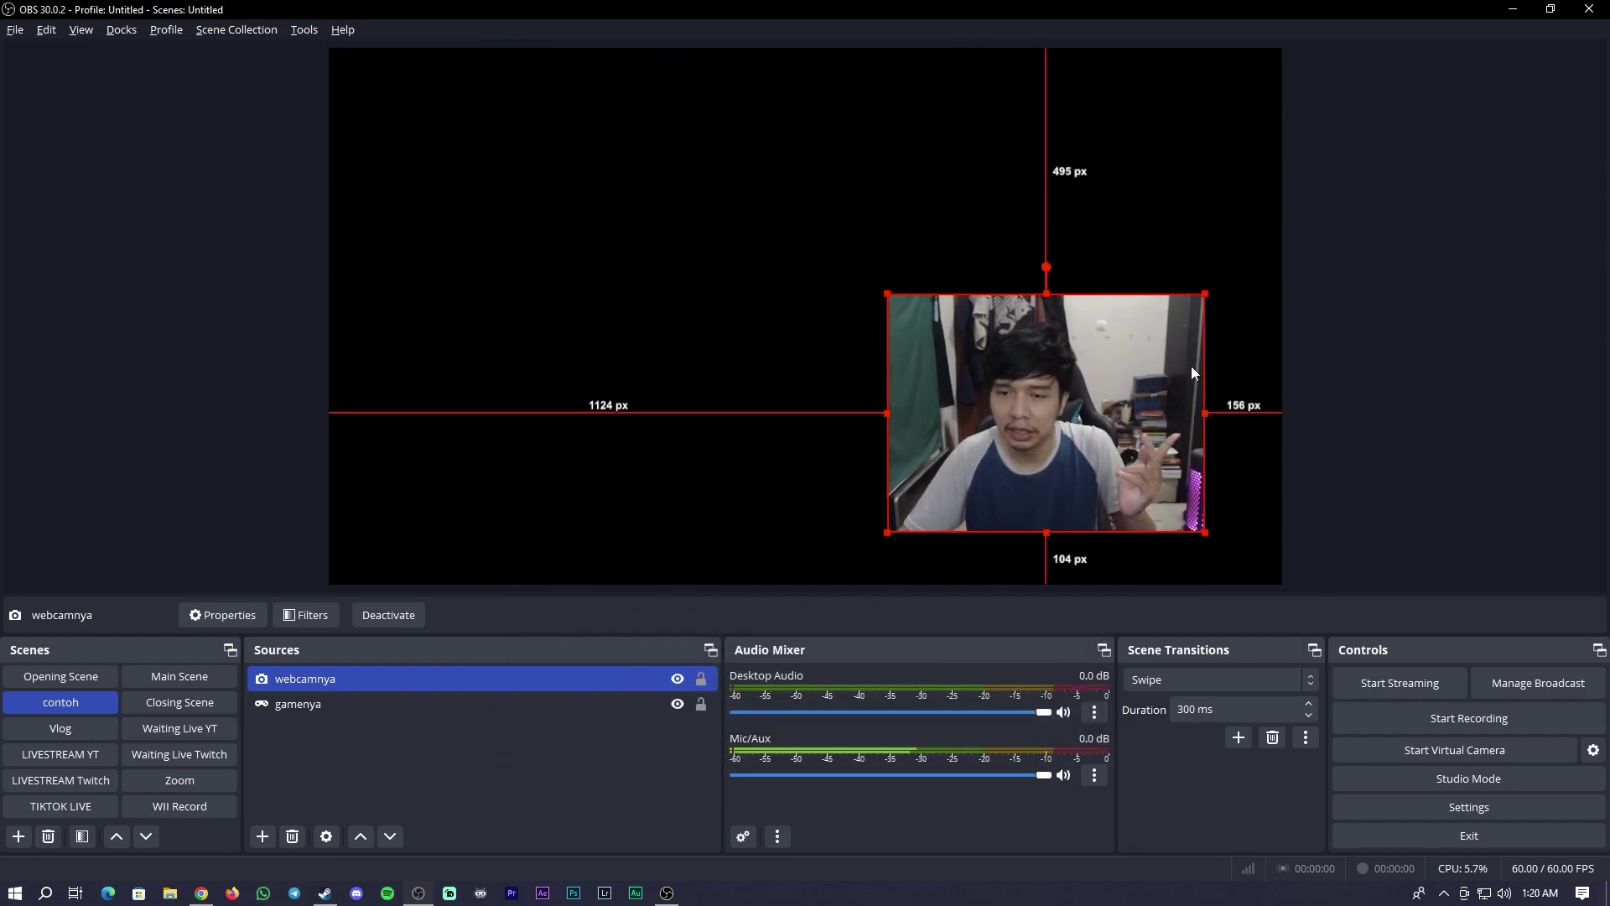
drag(1206, 294, 1110, 353)
drag(1040, 433, 1153, 460)
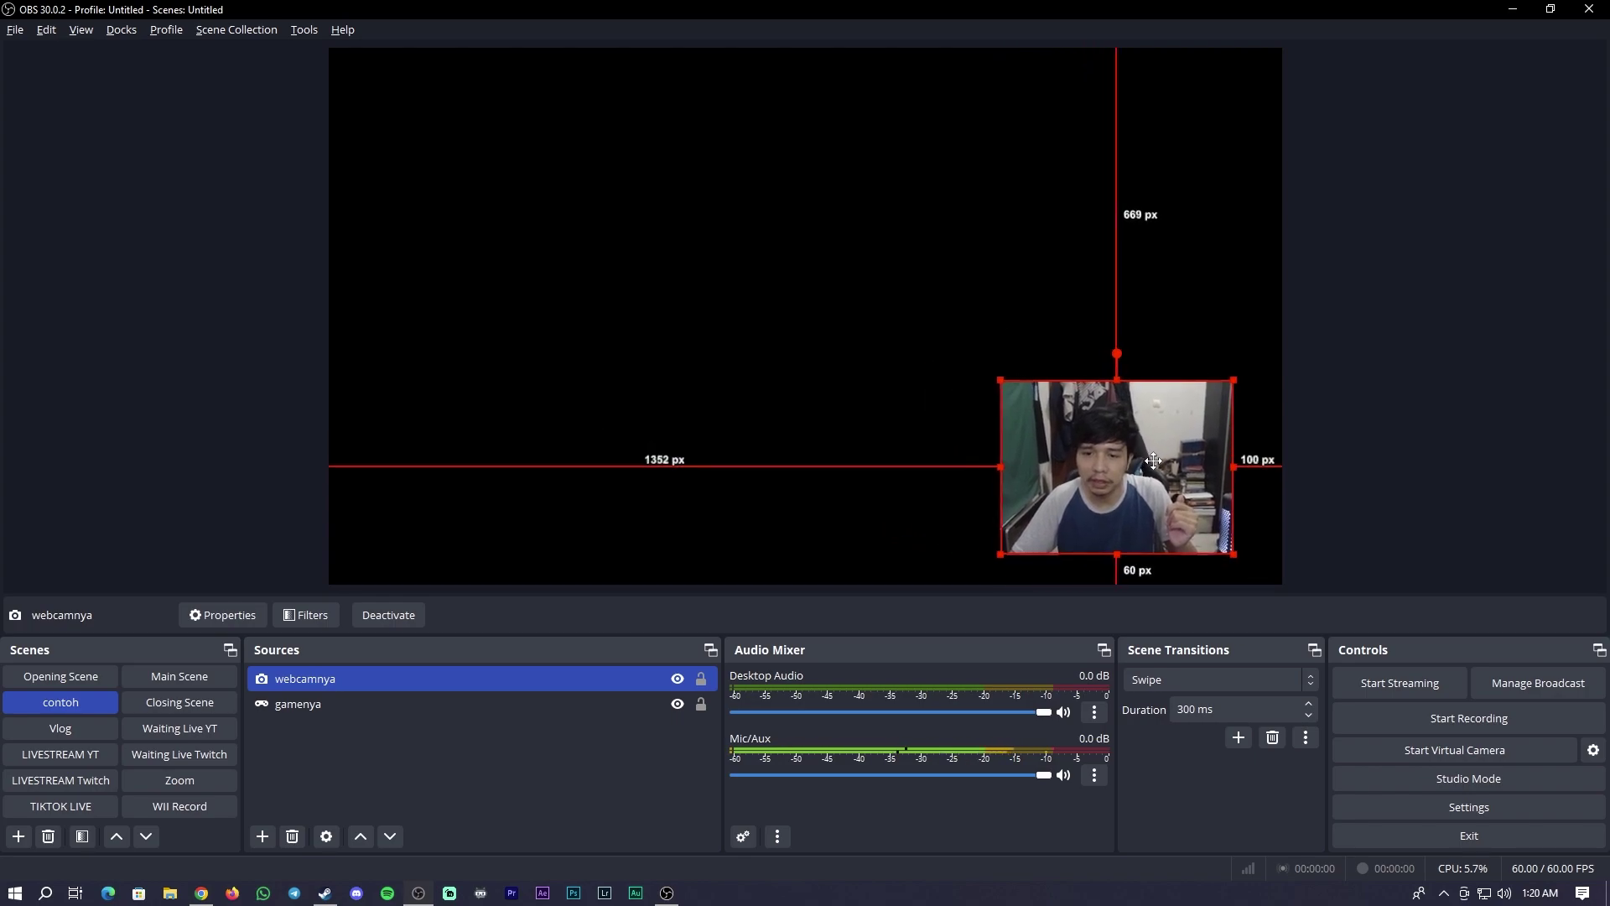
click(592, 168)
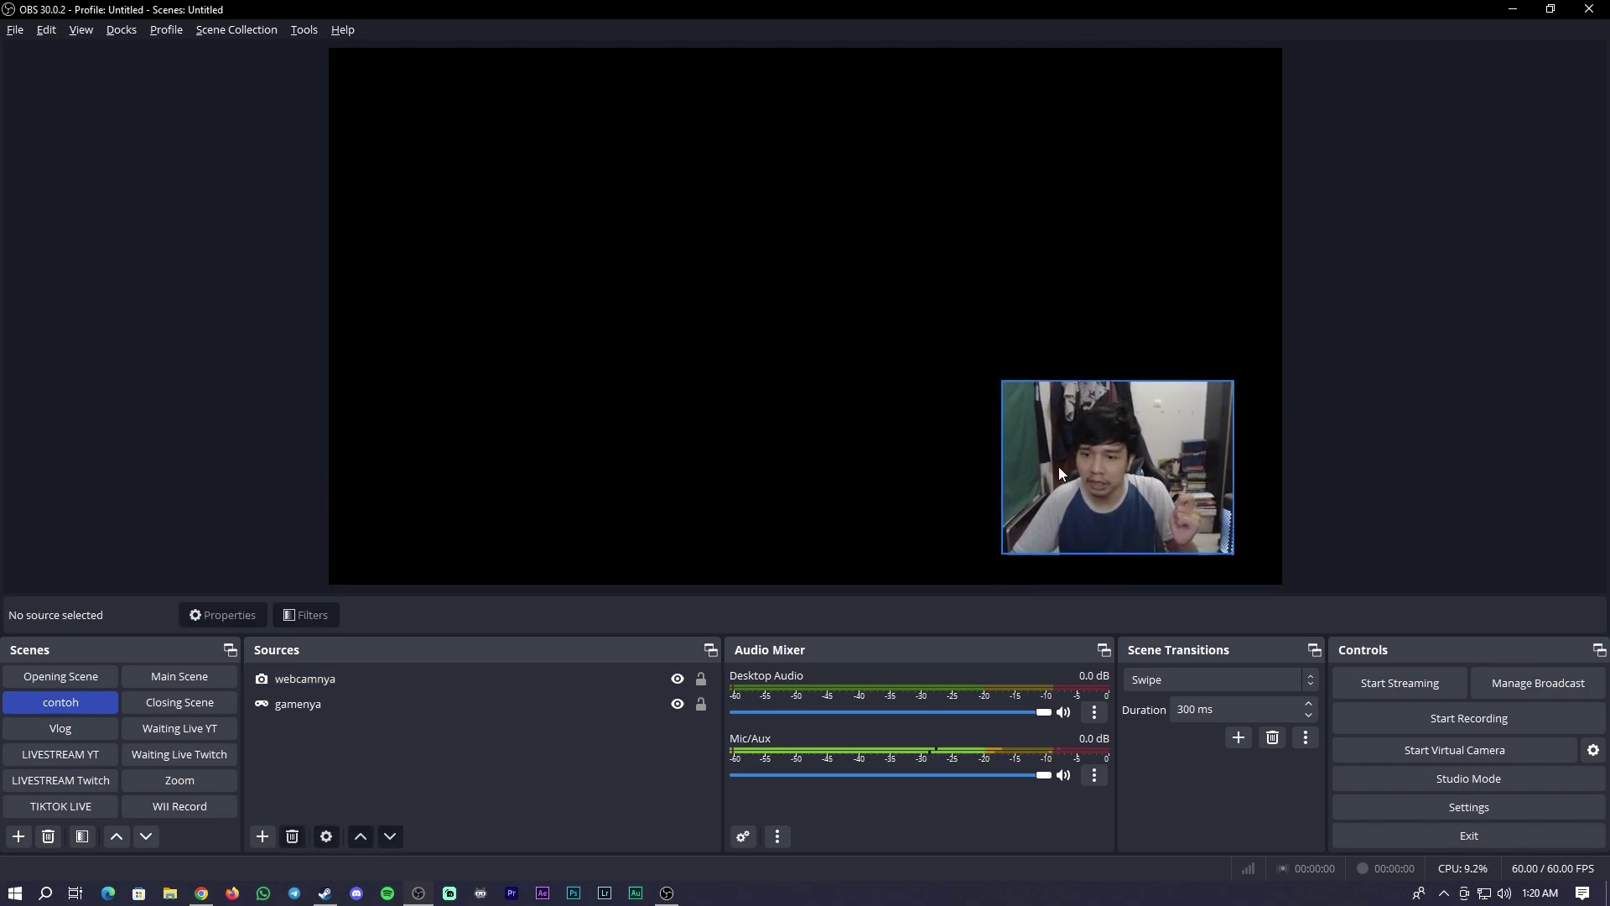
click(1085, 468)
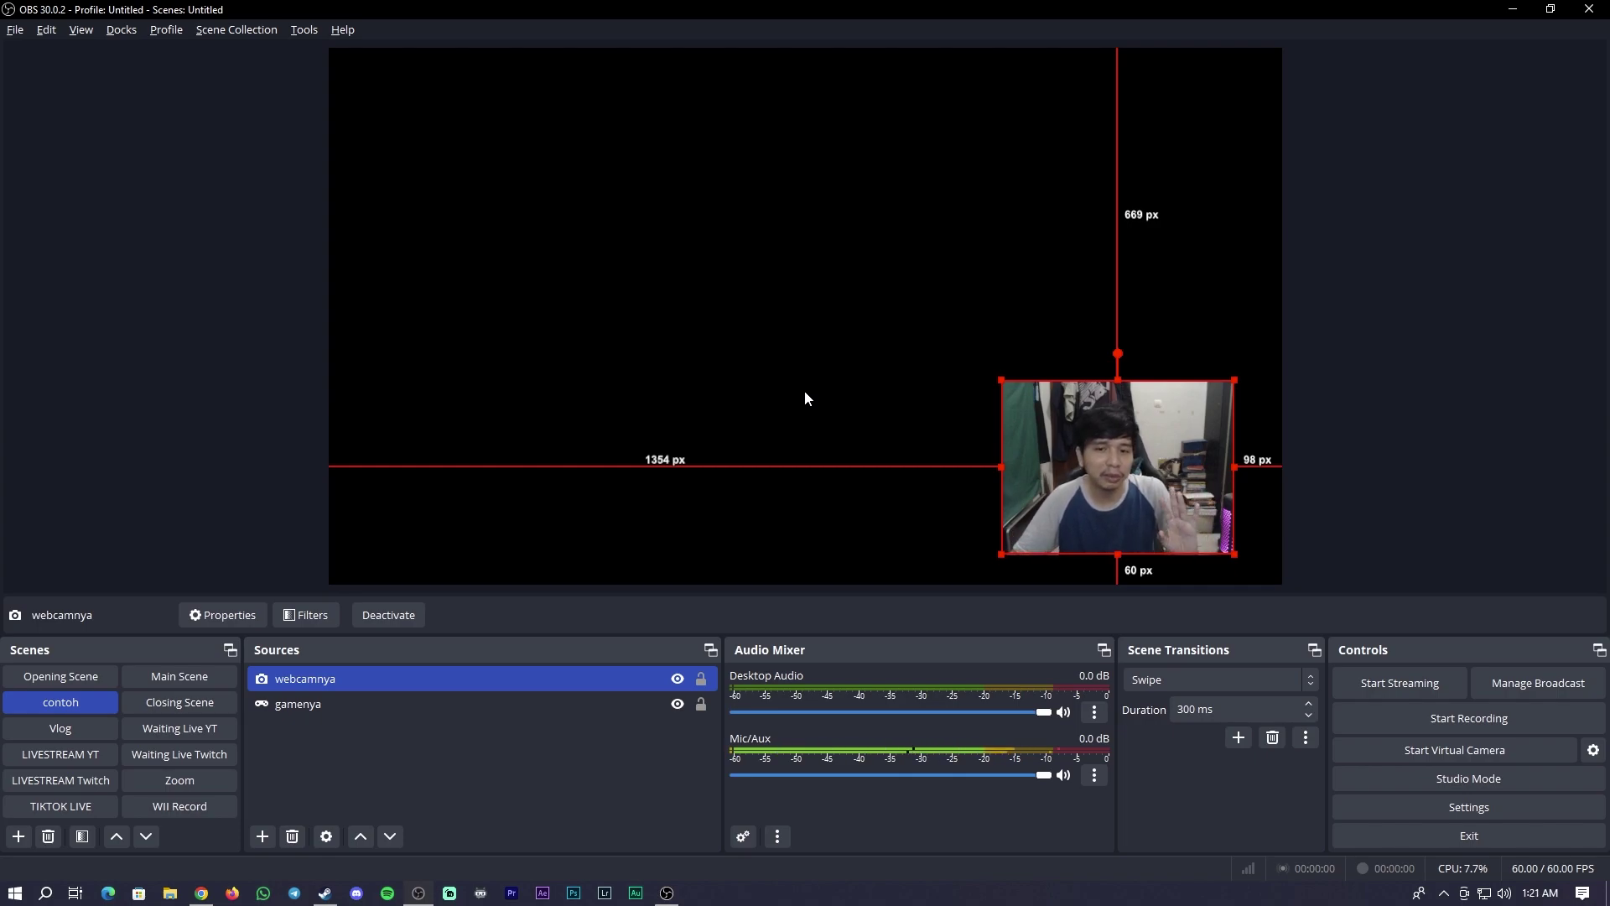
mouse_move(1093, 470)
mouse_down()
mouse_move(1114, 468)
mouse_move(1096, 469)
mouse_up()
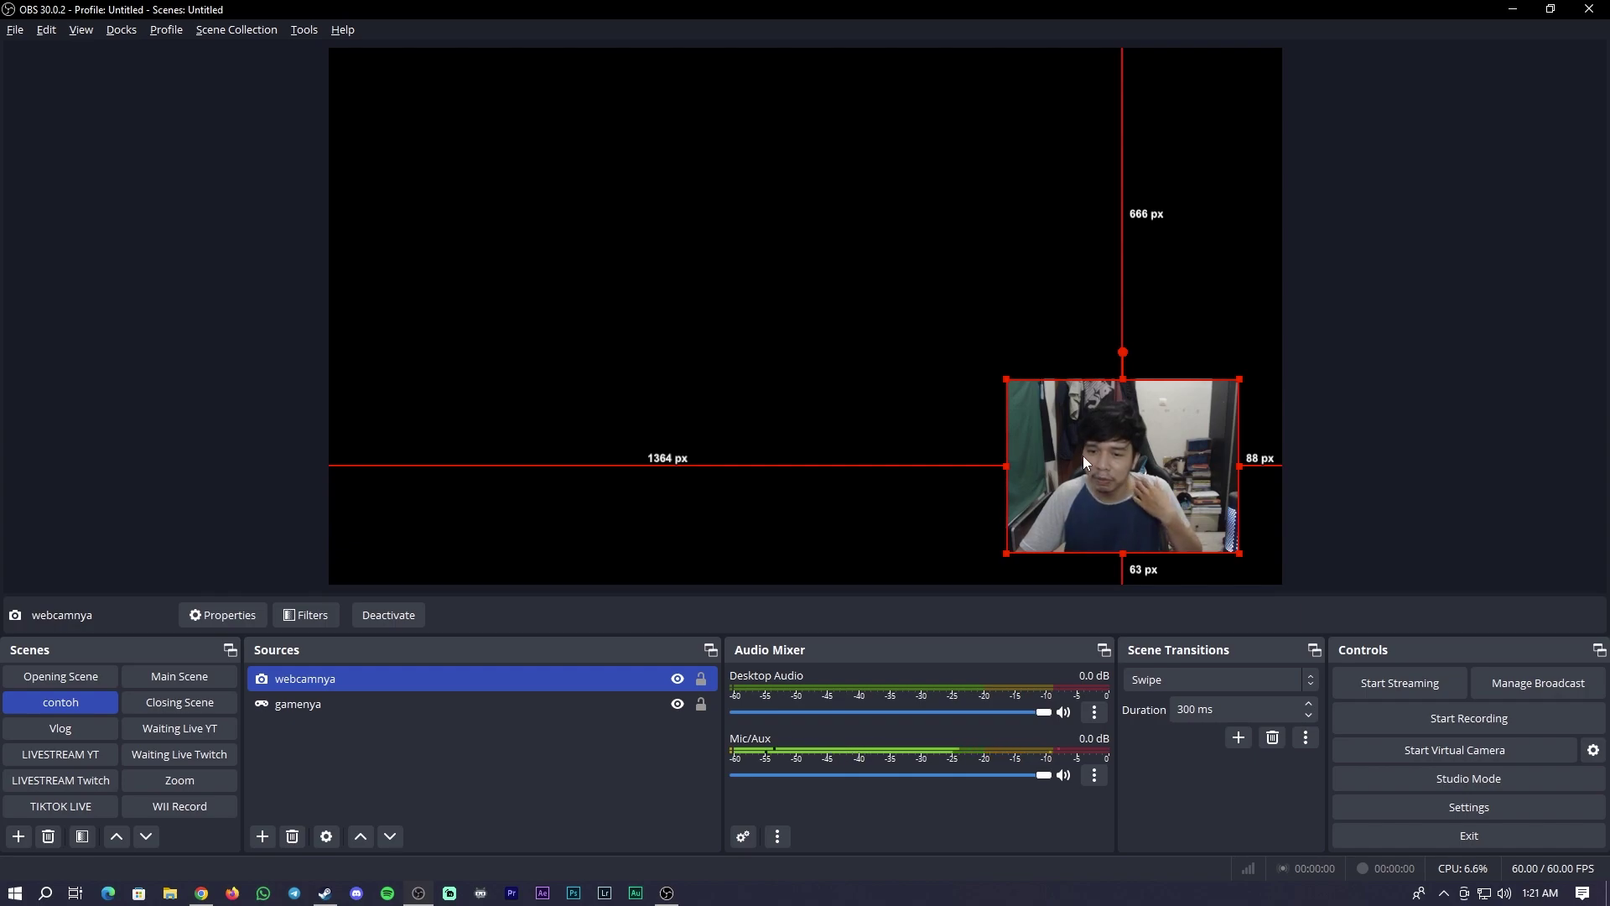
drag(1084, 457, 1120, 457)
click(839, 486)
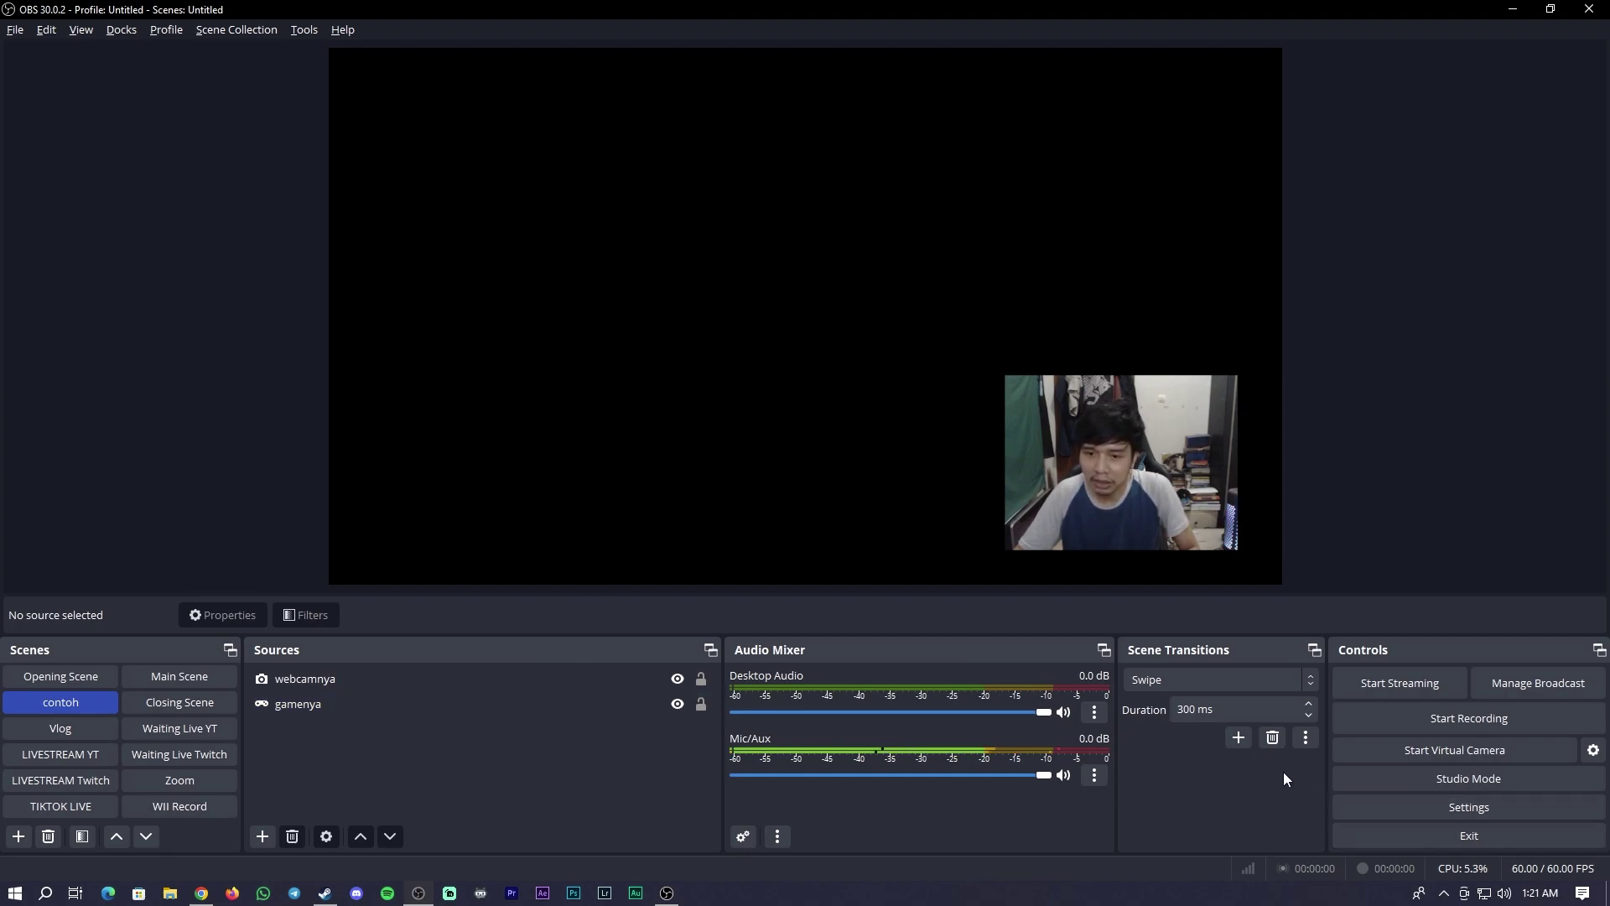
Set both the base canvas resolution and the output resolution to 3840x1080 in the video settings
click(1390, 809)
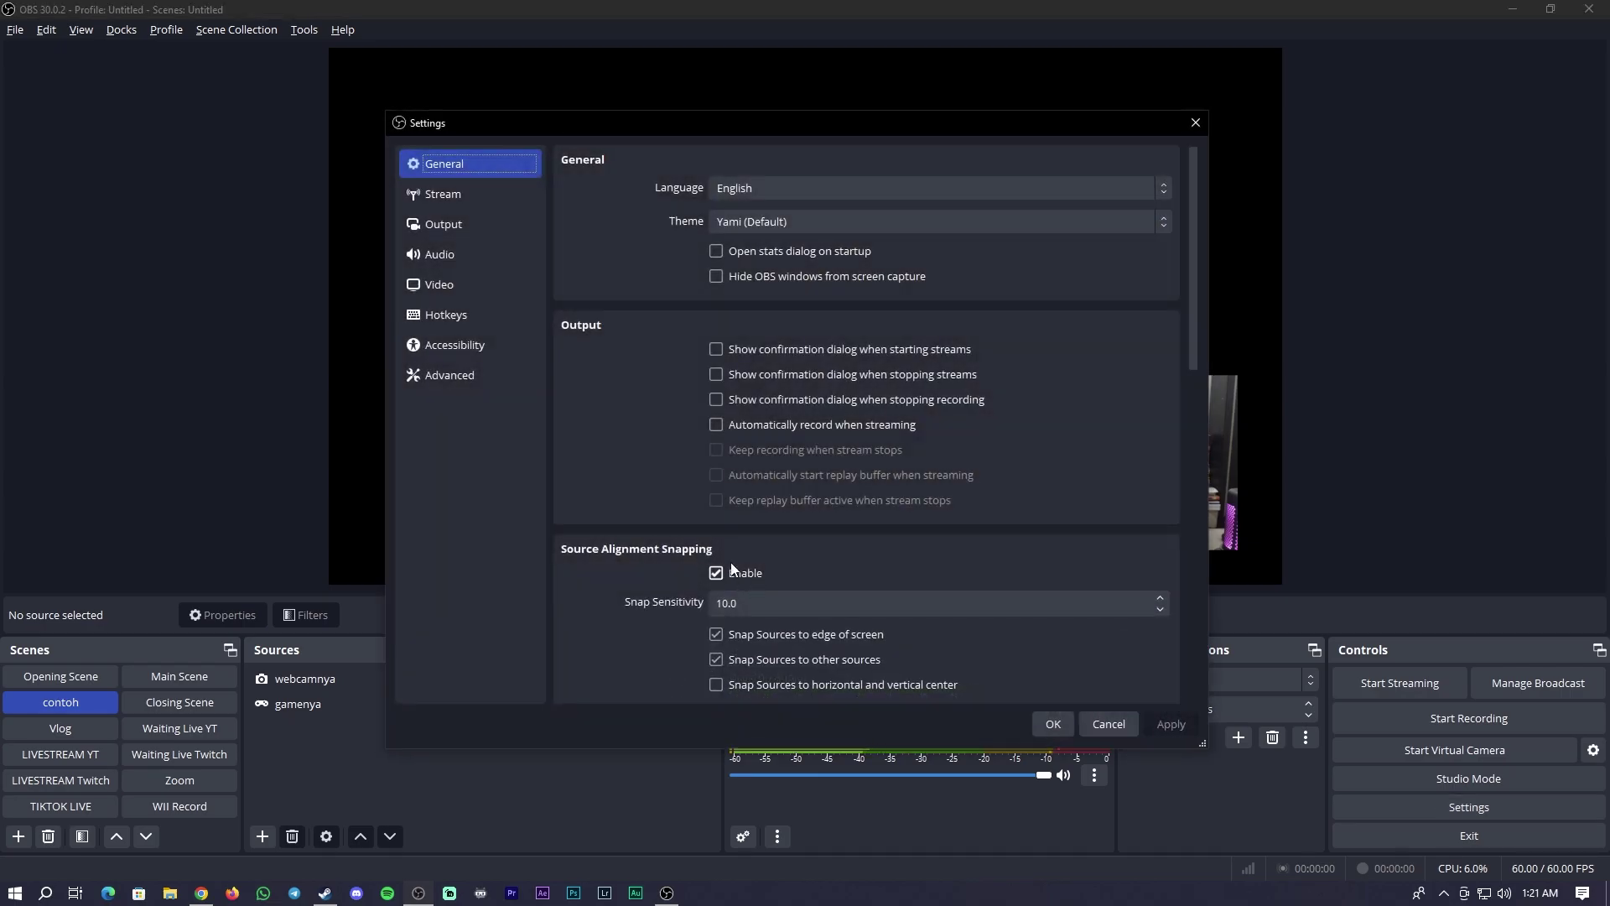
click(448, 280)
drag(559, 130, 301, 122)
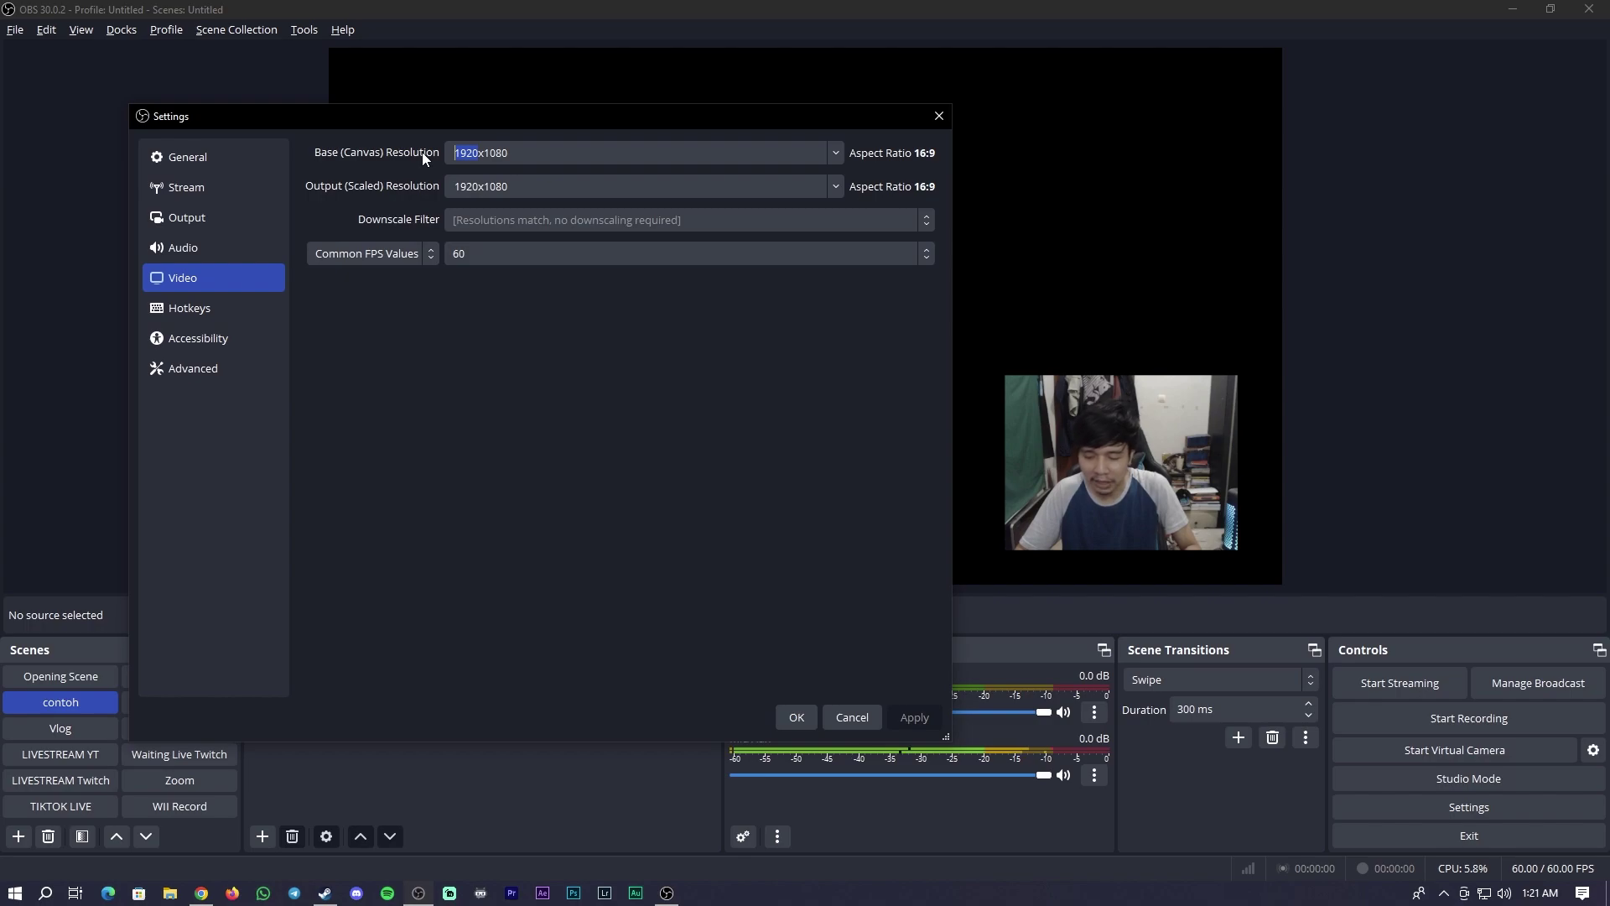
text(3840)
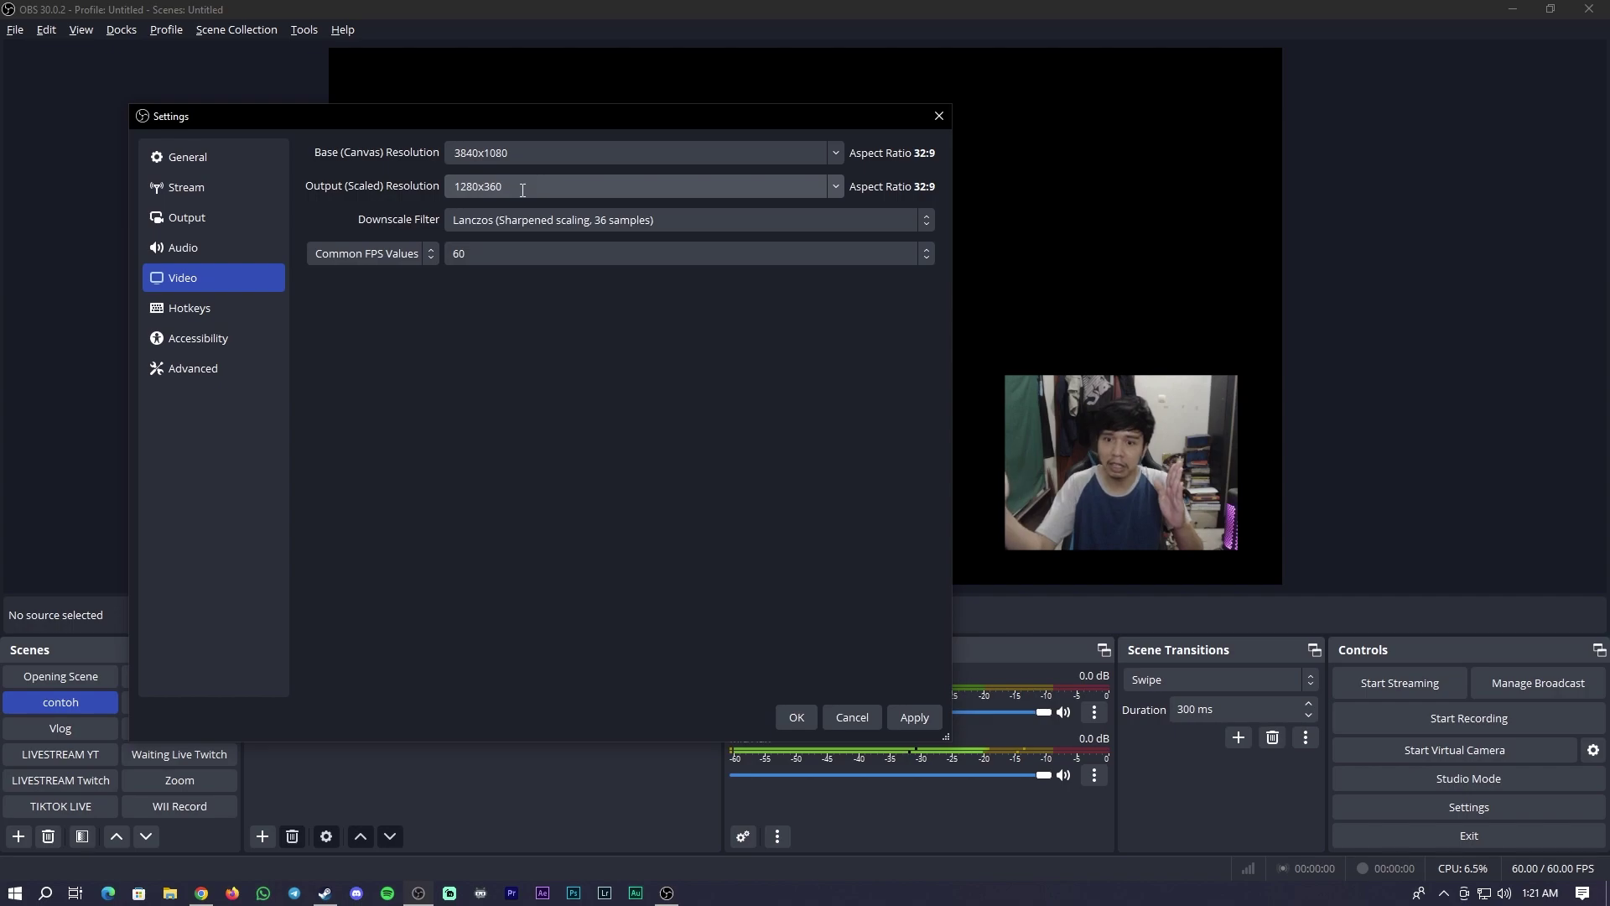
drag(478, 188, 362, 182)
text(3840x)
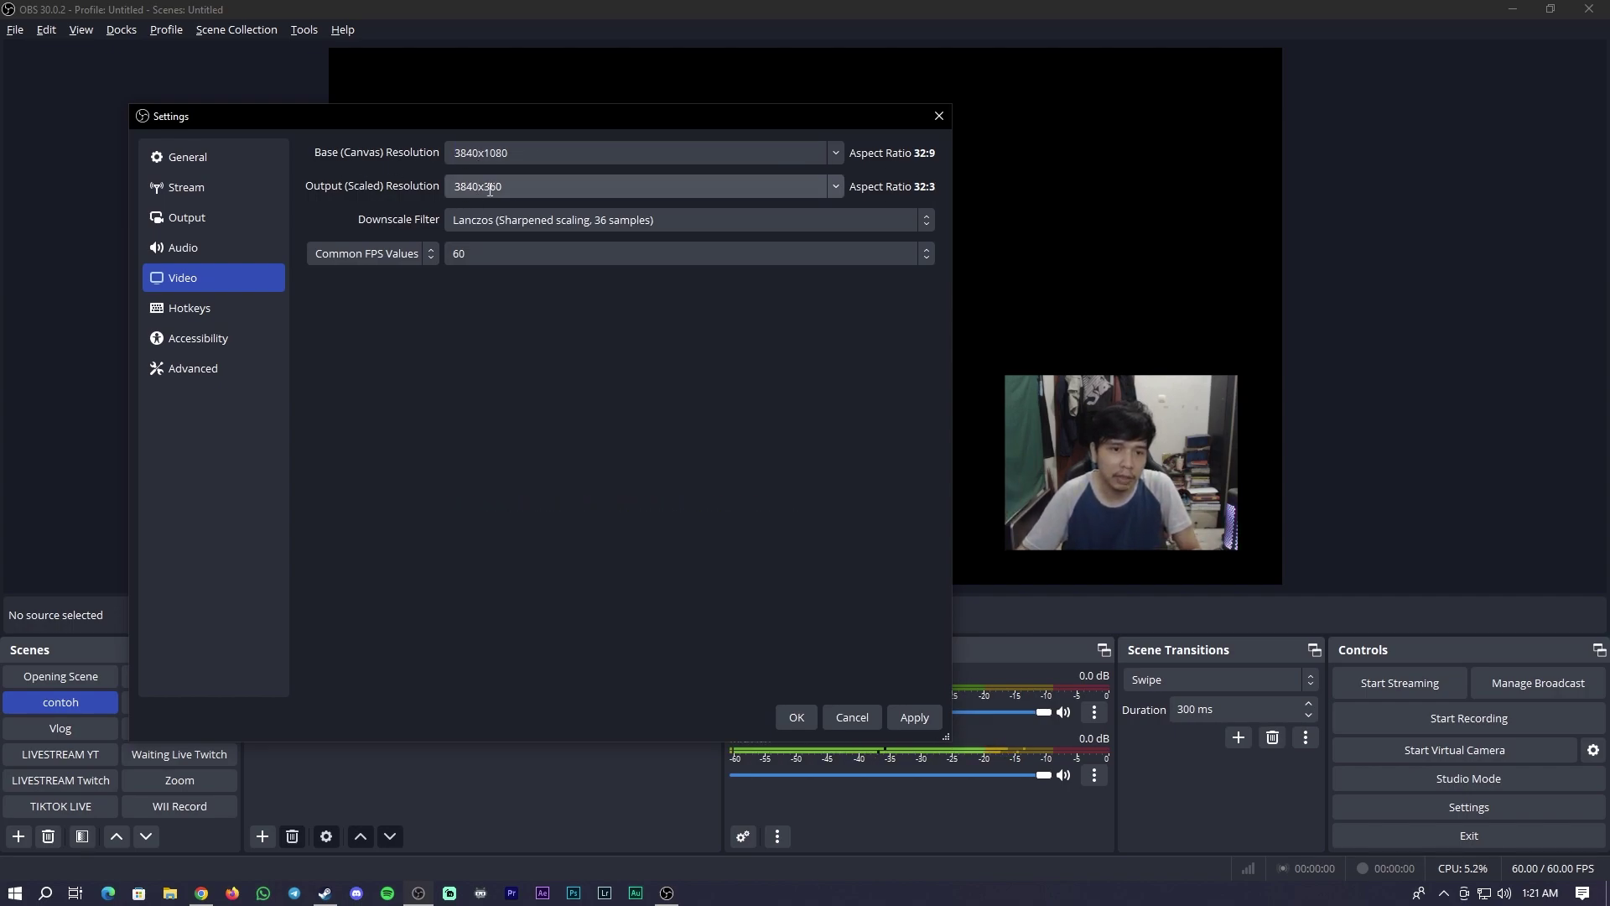
text(1080)
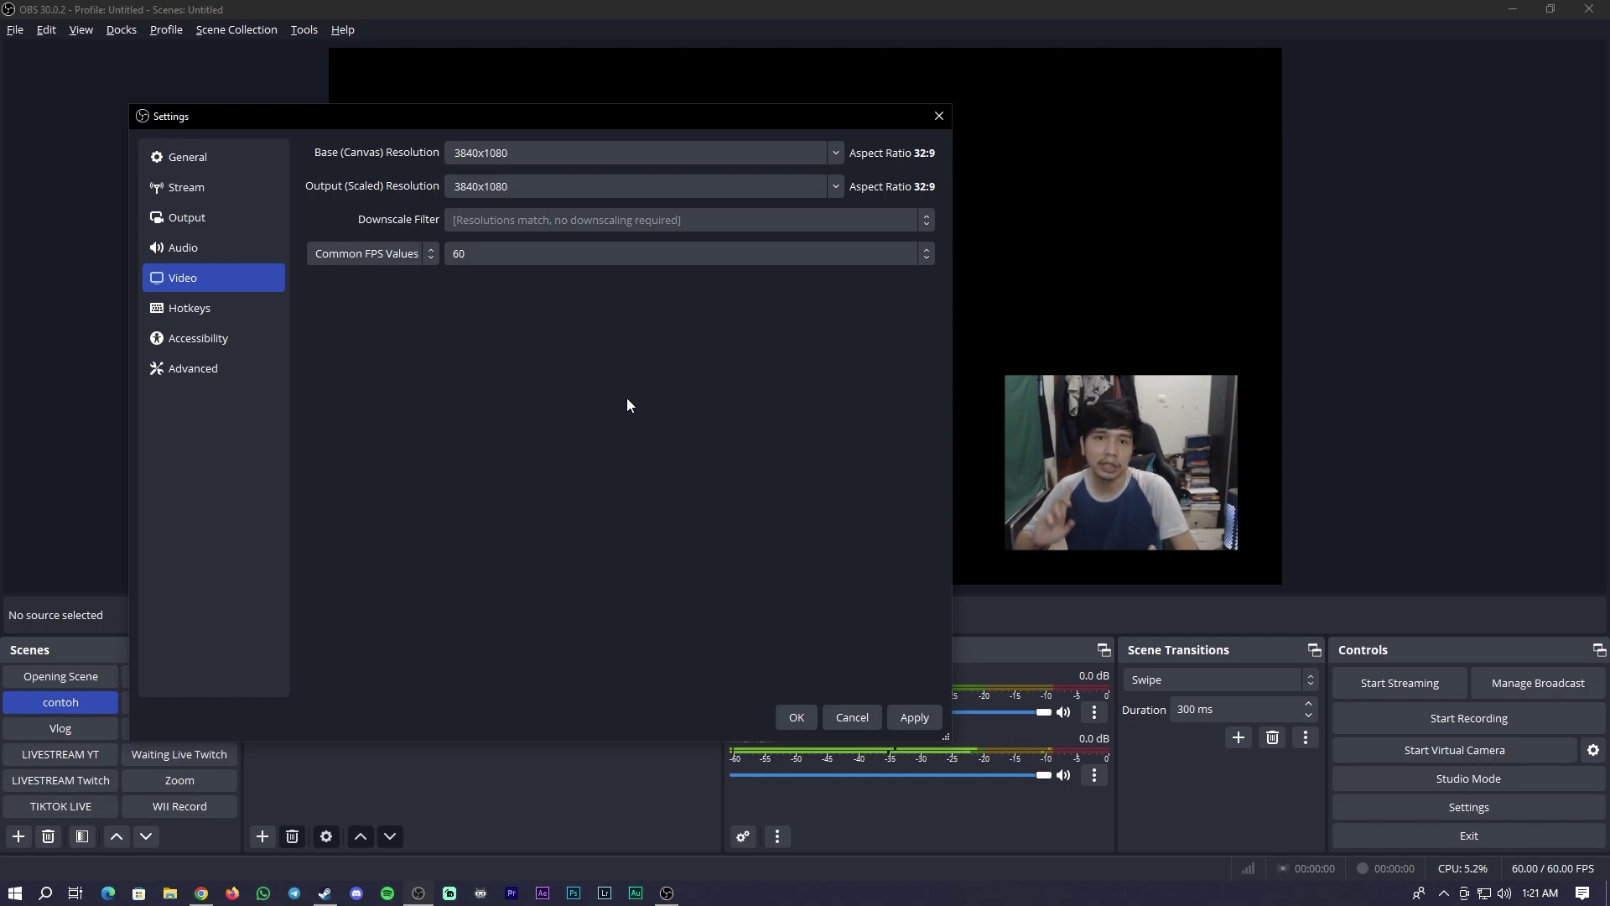
click(914, 719)
click(852, 717)
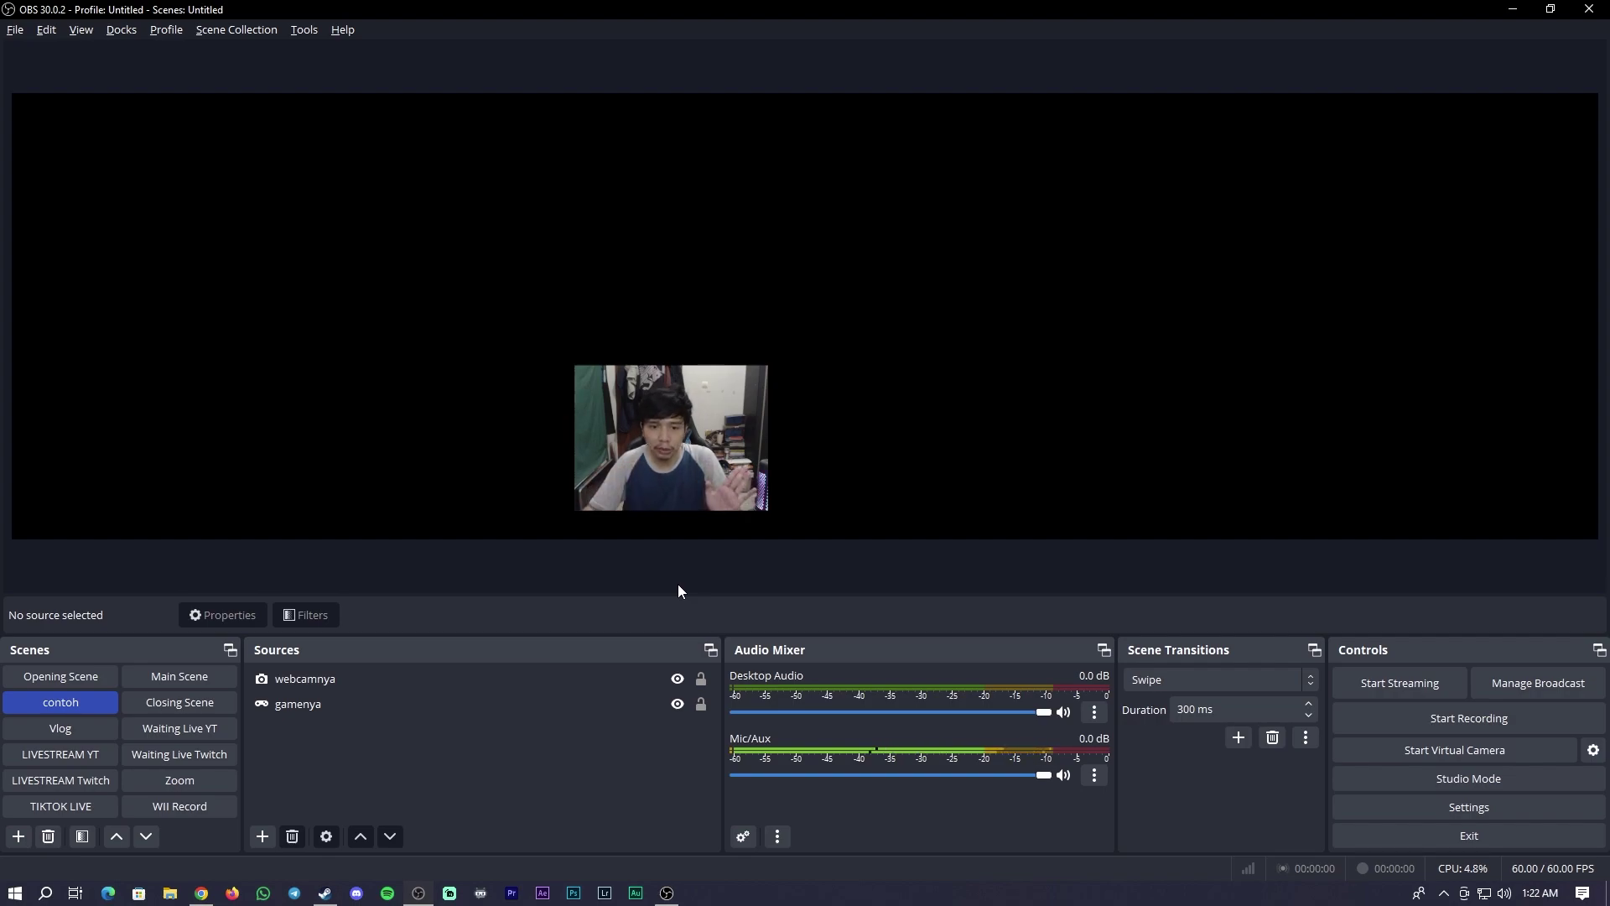
Lock the gamenya source so it cannot be moved on the canvas
click(540, 708)
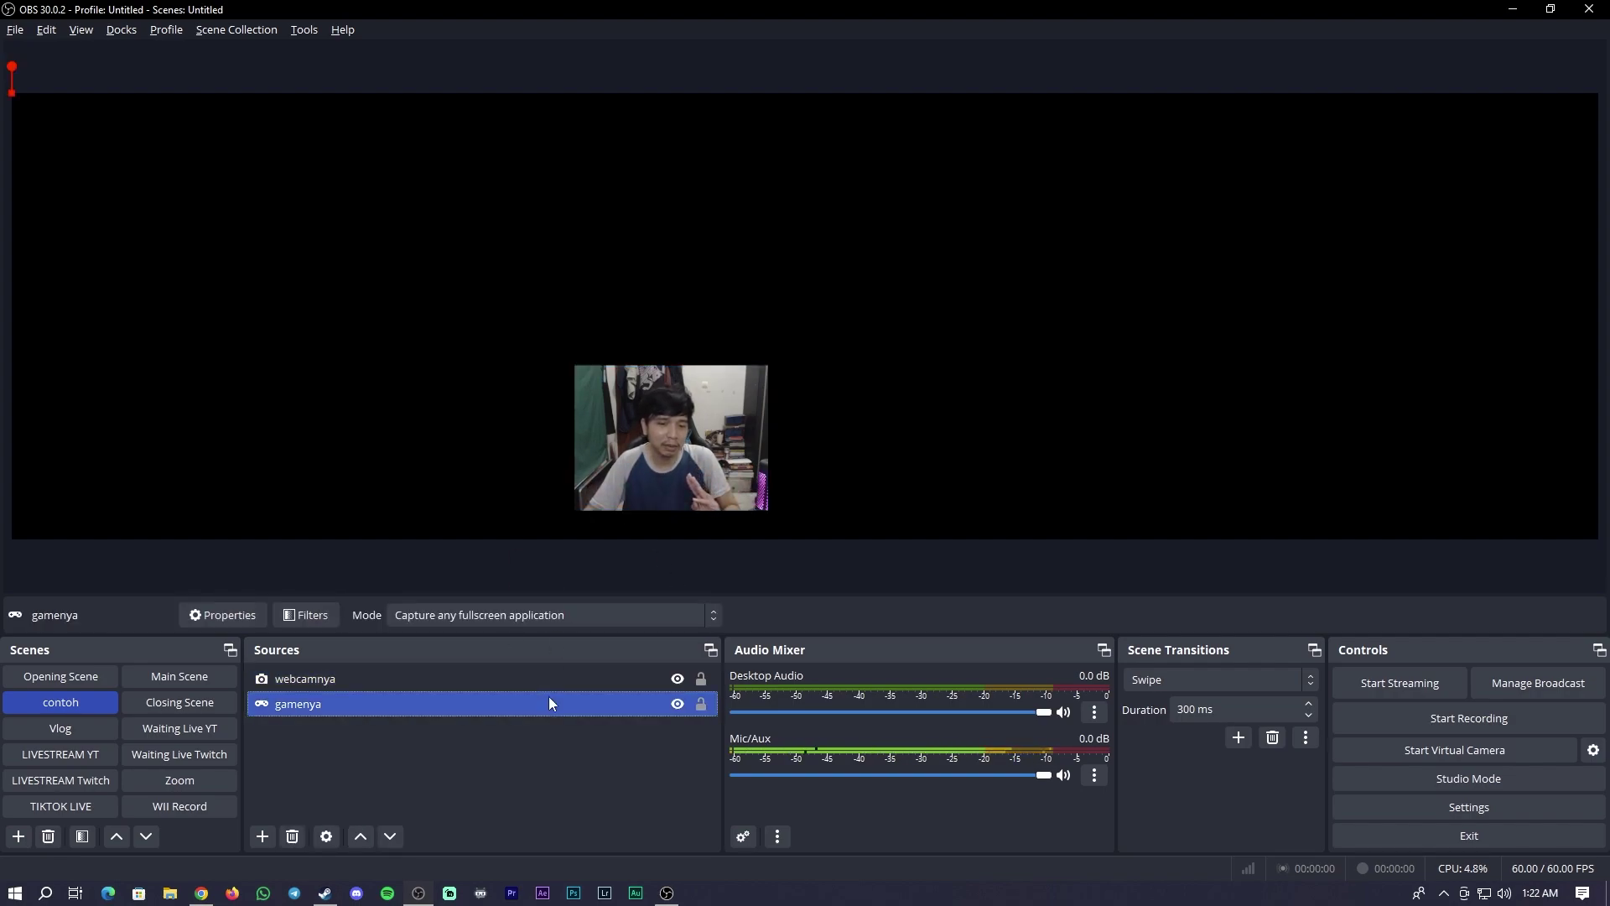
click(701, 704)
click(656, 552)
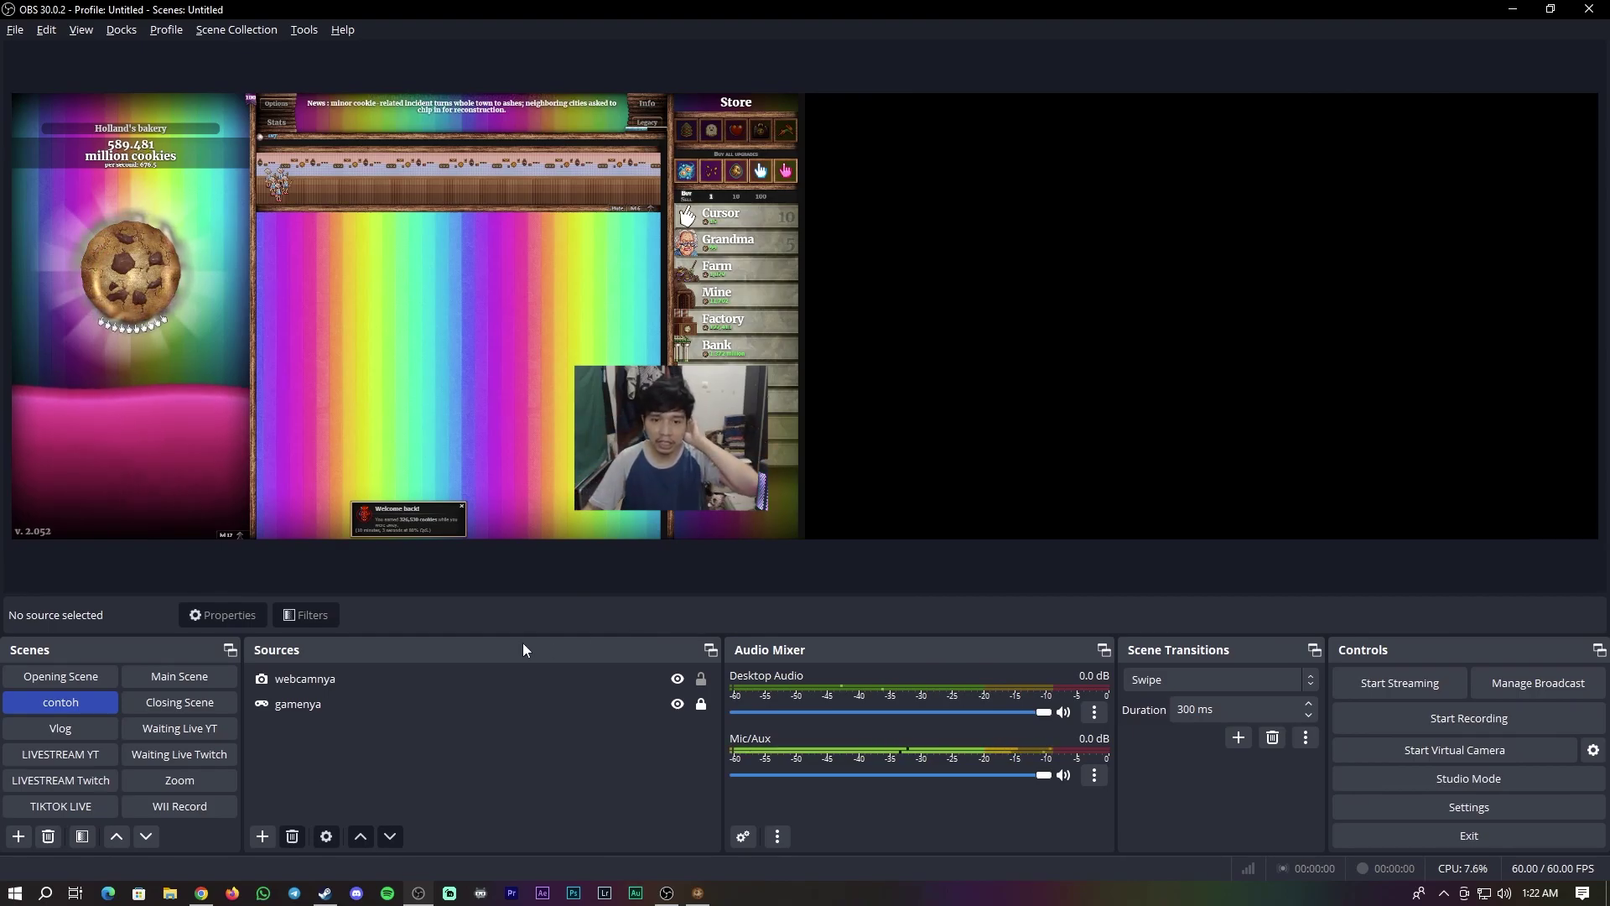
click(500, 671)
ctrl+click(520, 707)
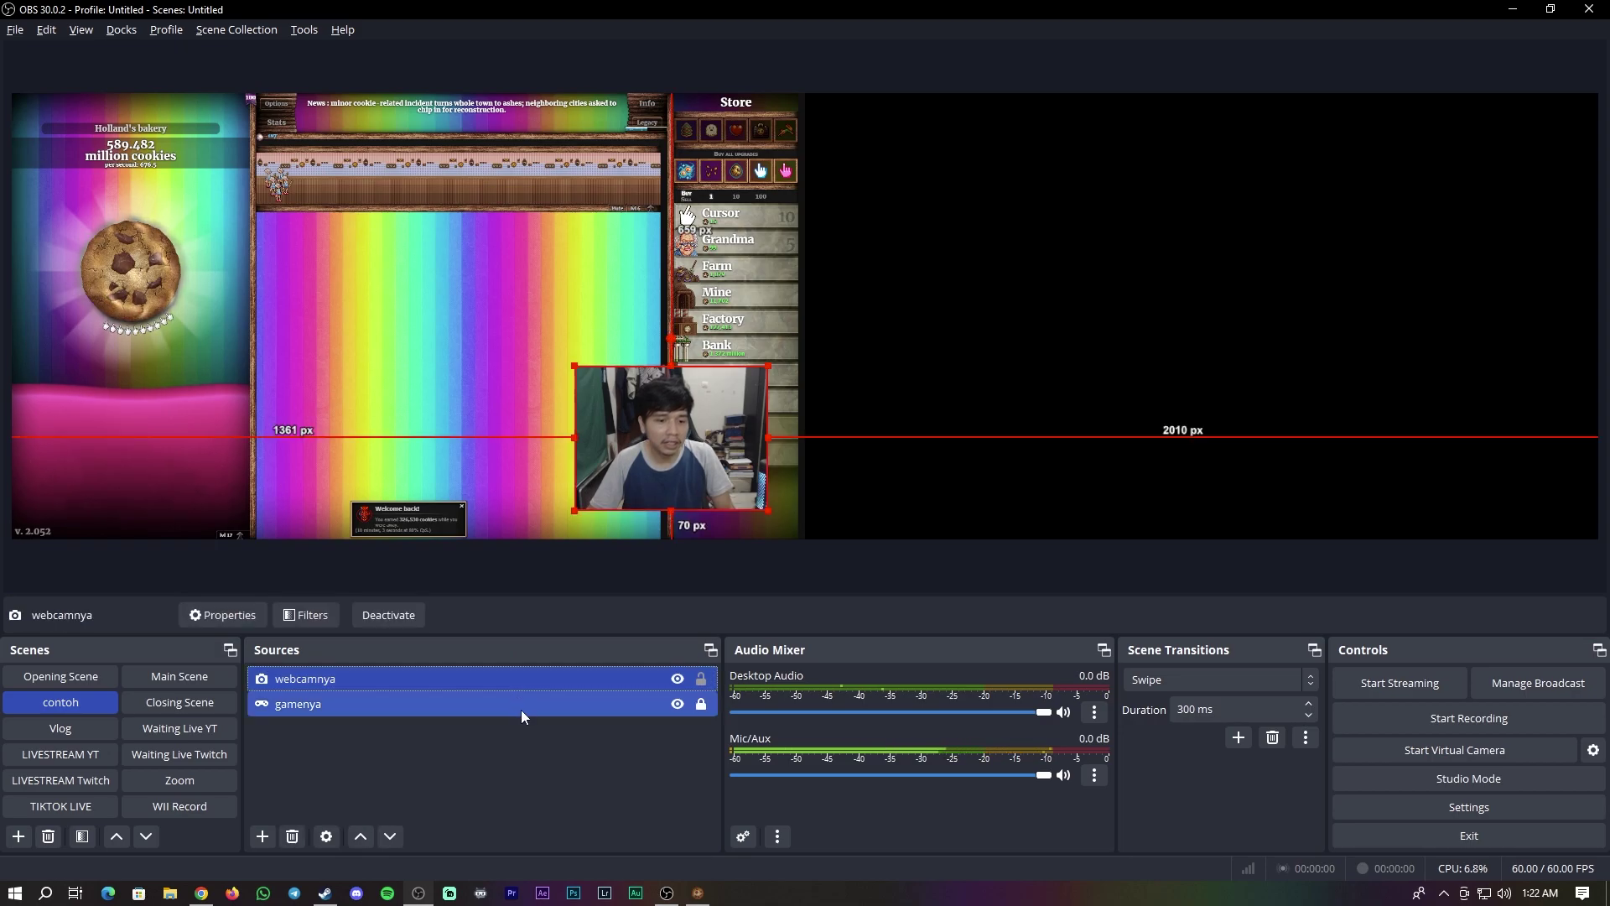
click(519, 709)
click(518, 738)
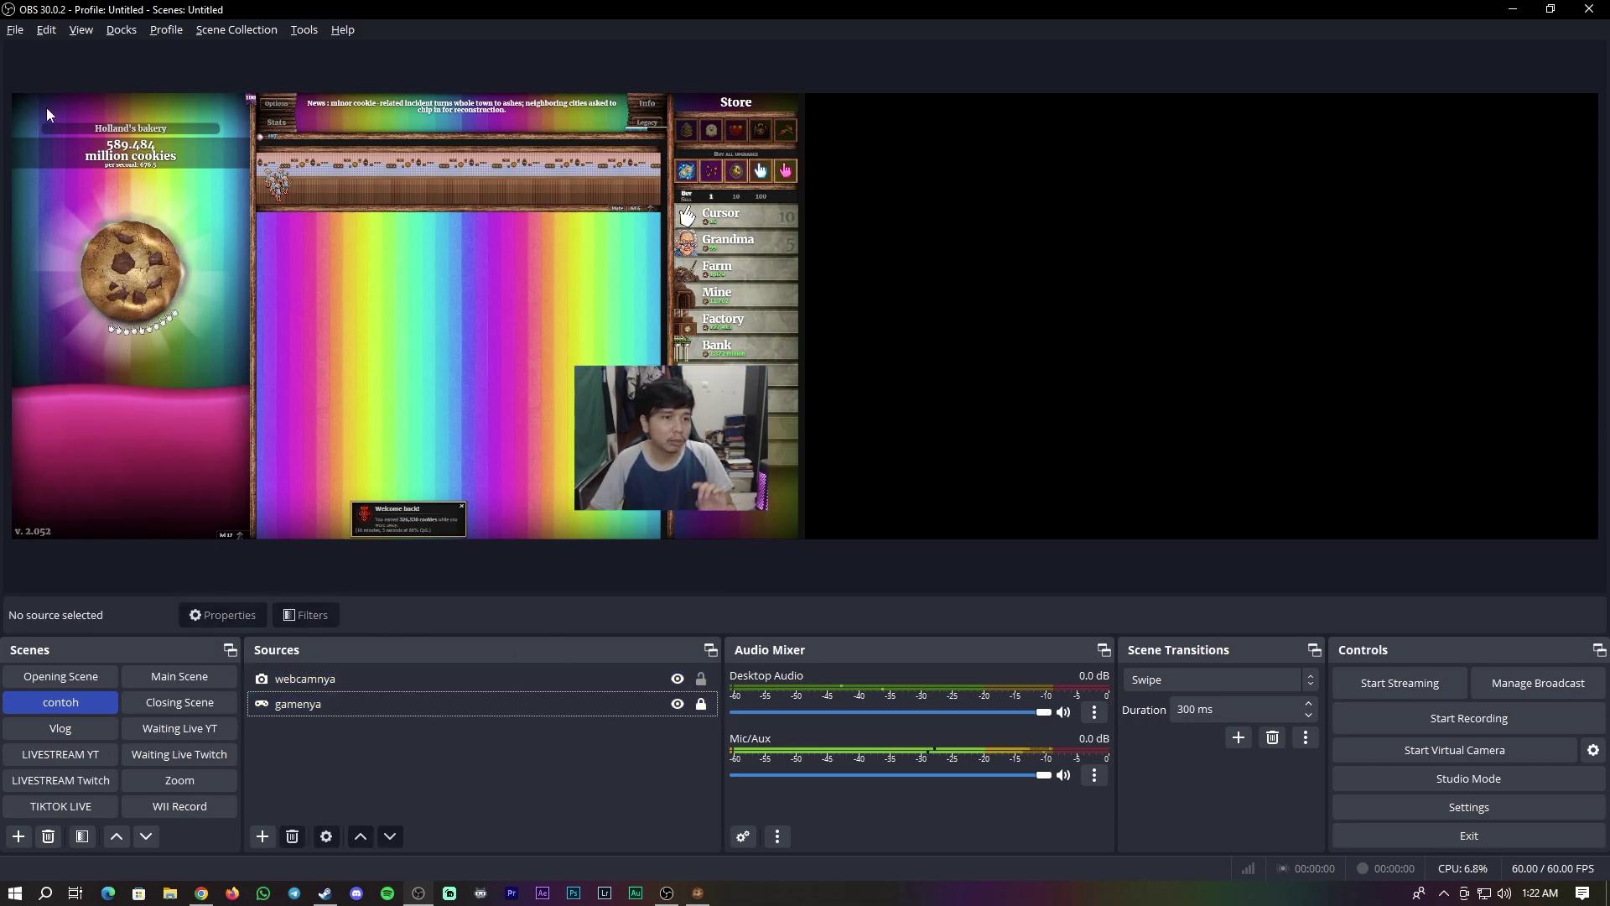
click(303, 676)
click(319, 705)
ctrl+click(332, 673)
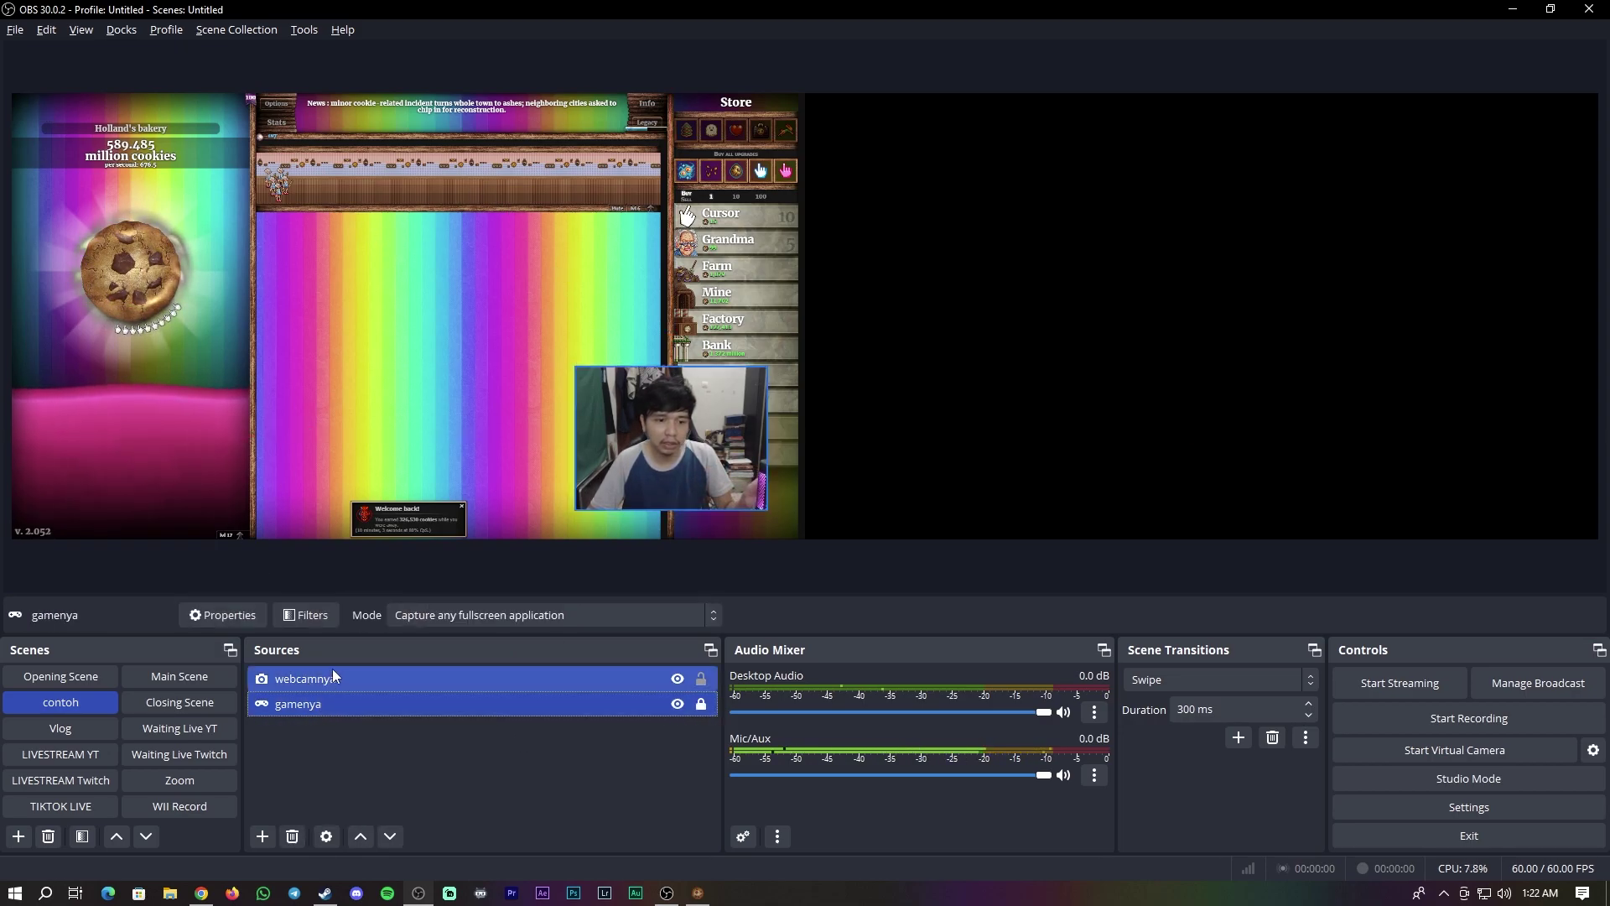
click(509, 486)
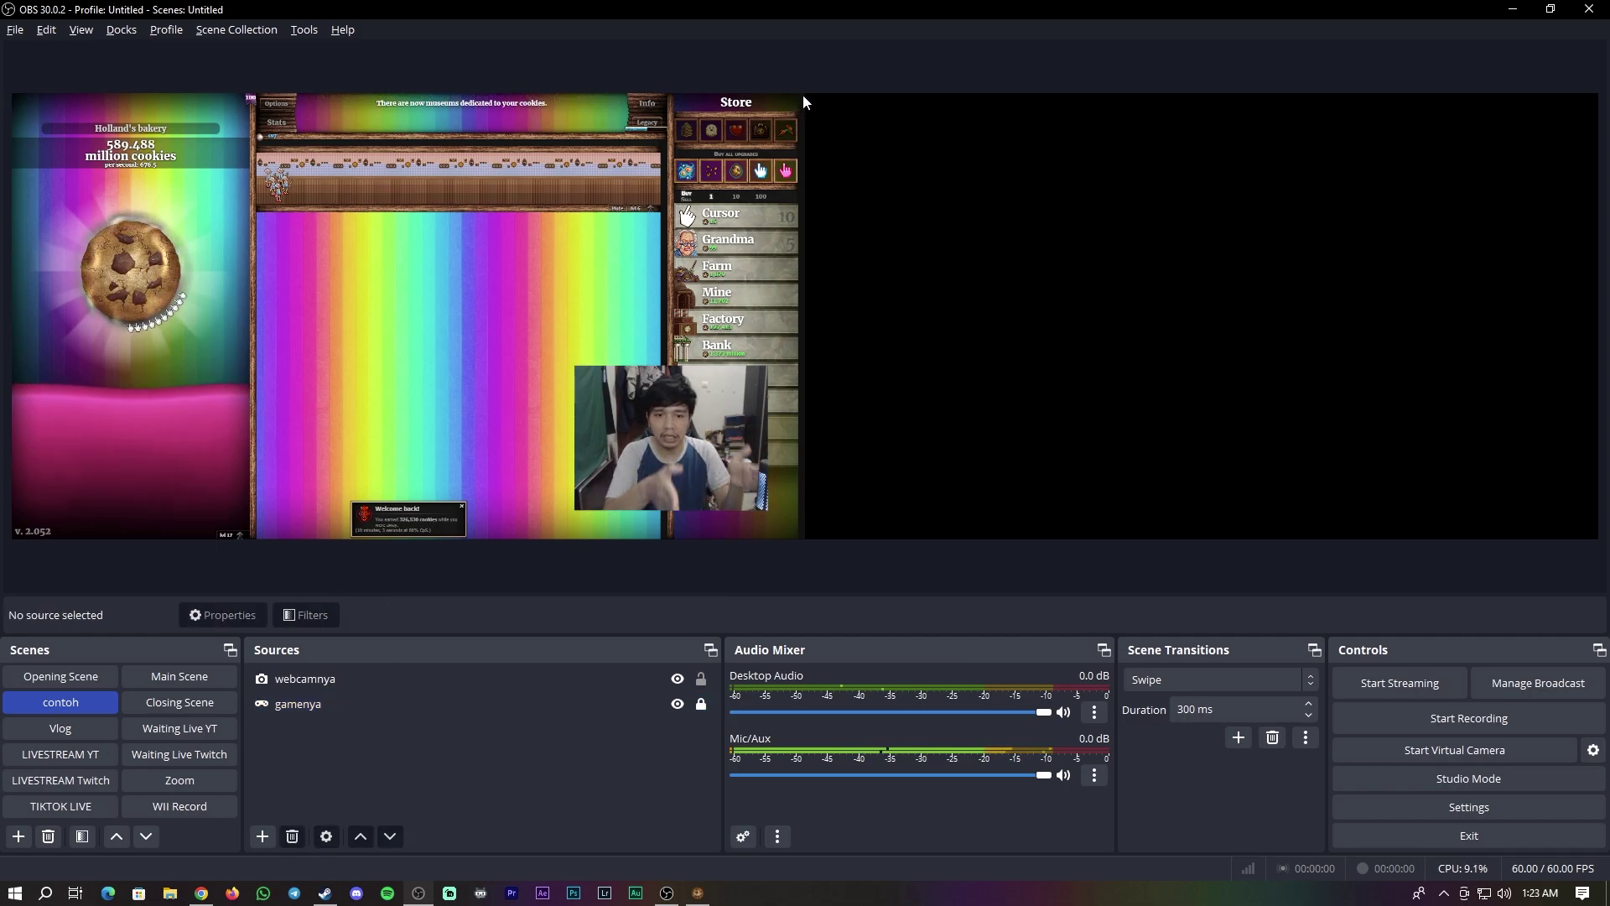
Move the webcamnya source into the upper-left corner of the canvas's empty right half, about 1919 px from the canvas's left edge
click(445, 678)
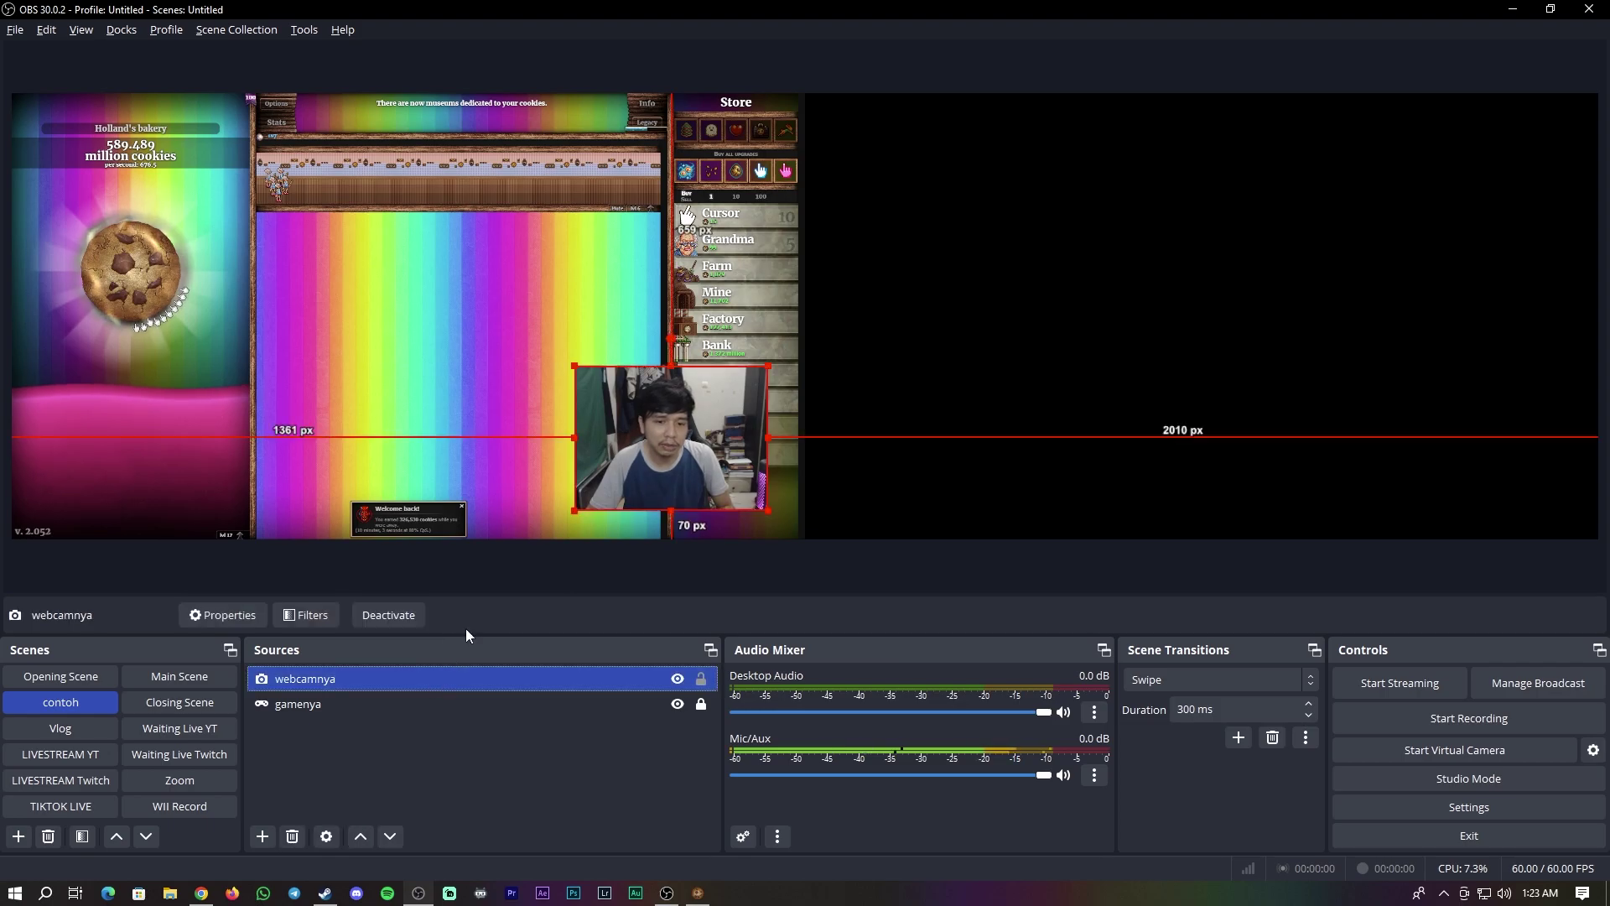
drag(692, 438, 919, 170)
right_click(920, 169)
click(867, 184)
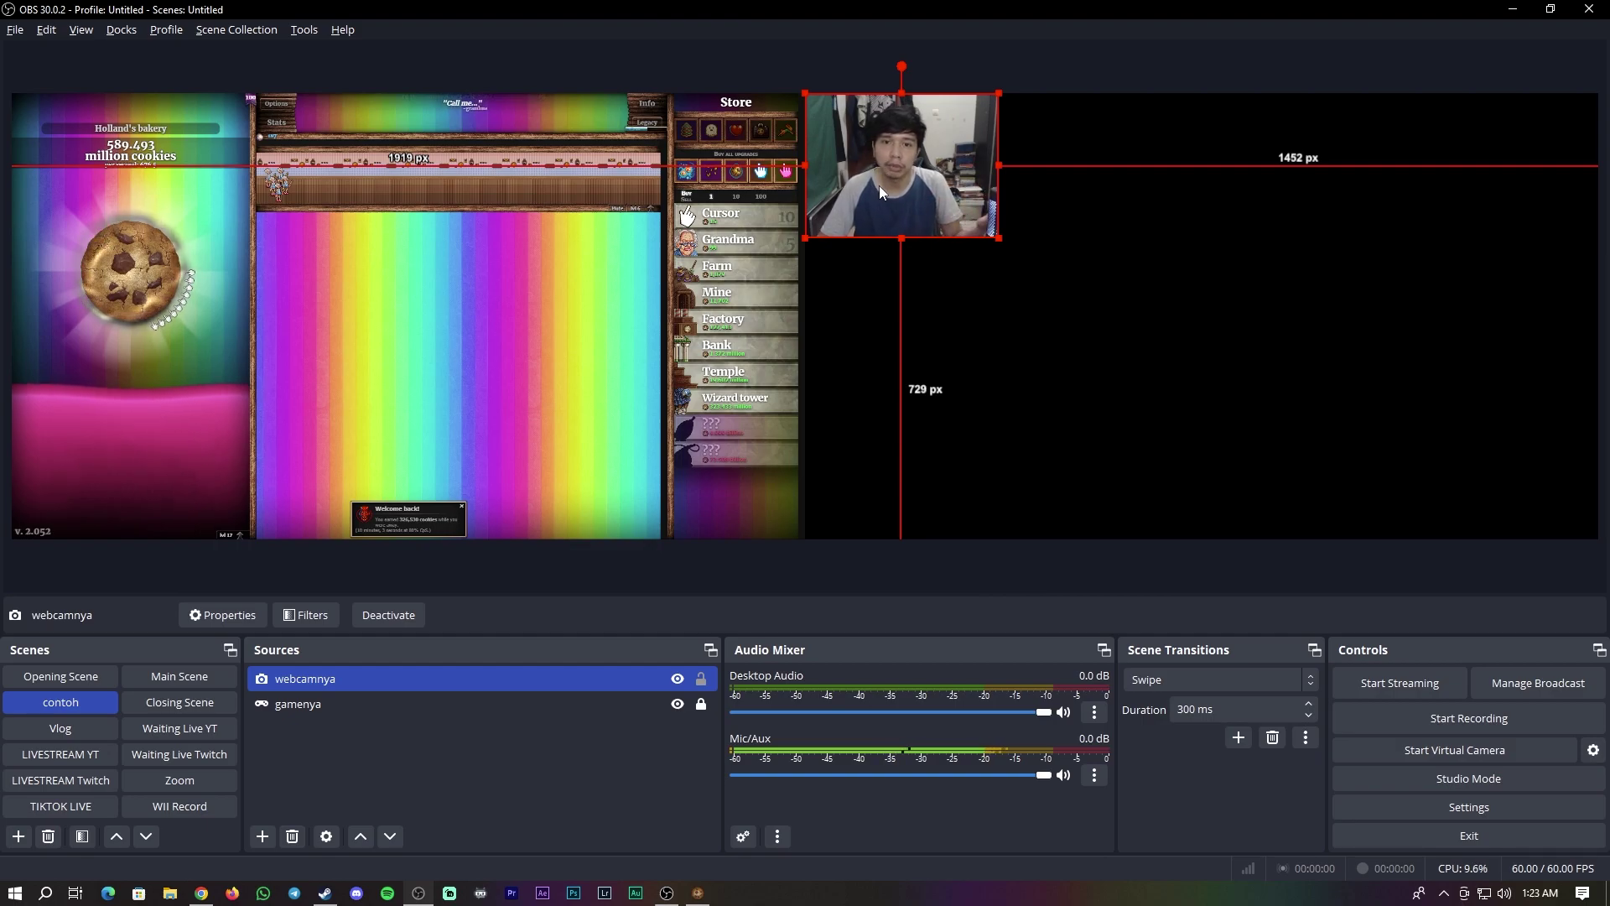
Give the webcamnya source a custom resolution of 1920x1080 and enlarge it to fill the right half of the canvas
right_click(879, 185)
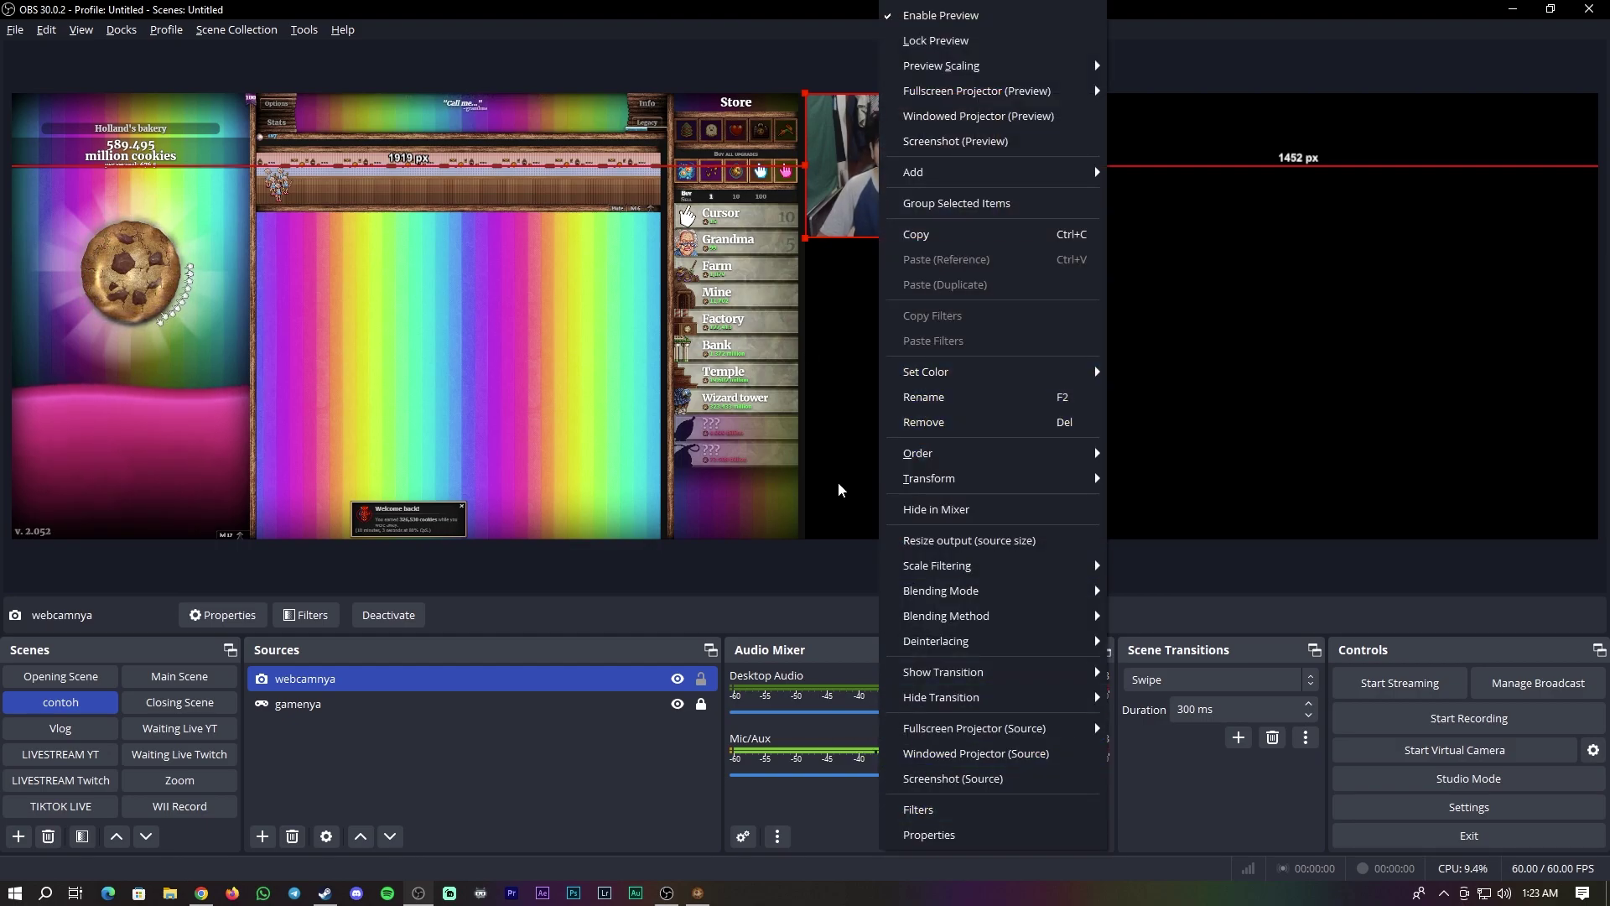
click(942, 837)
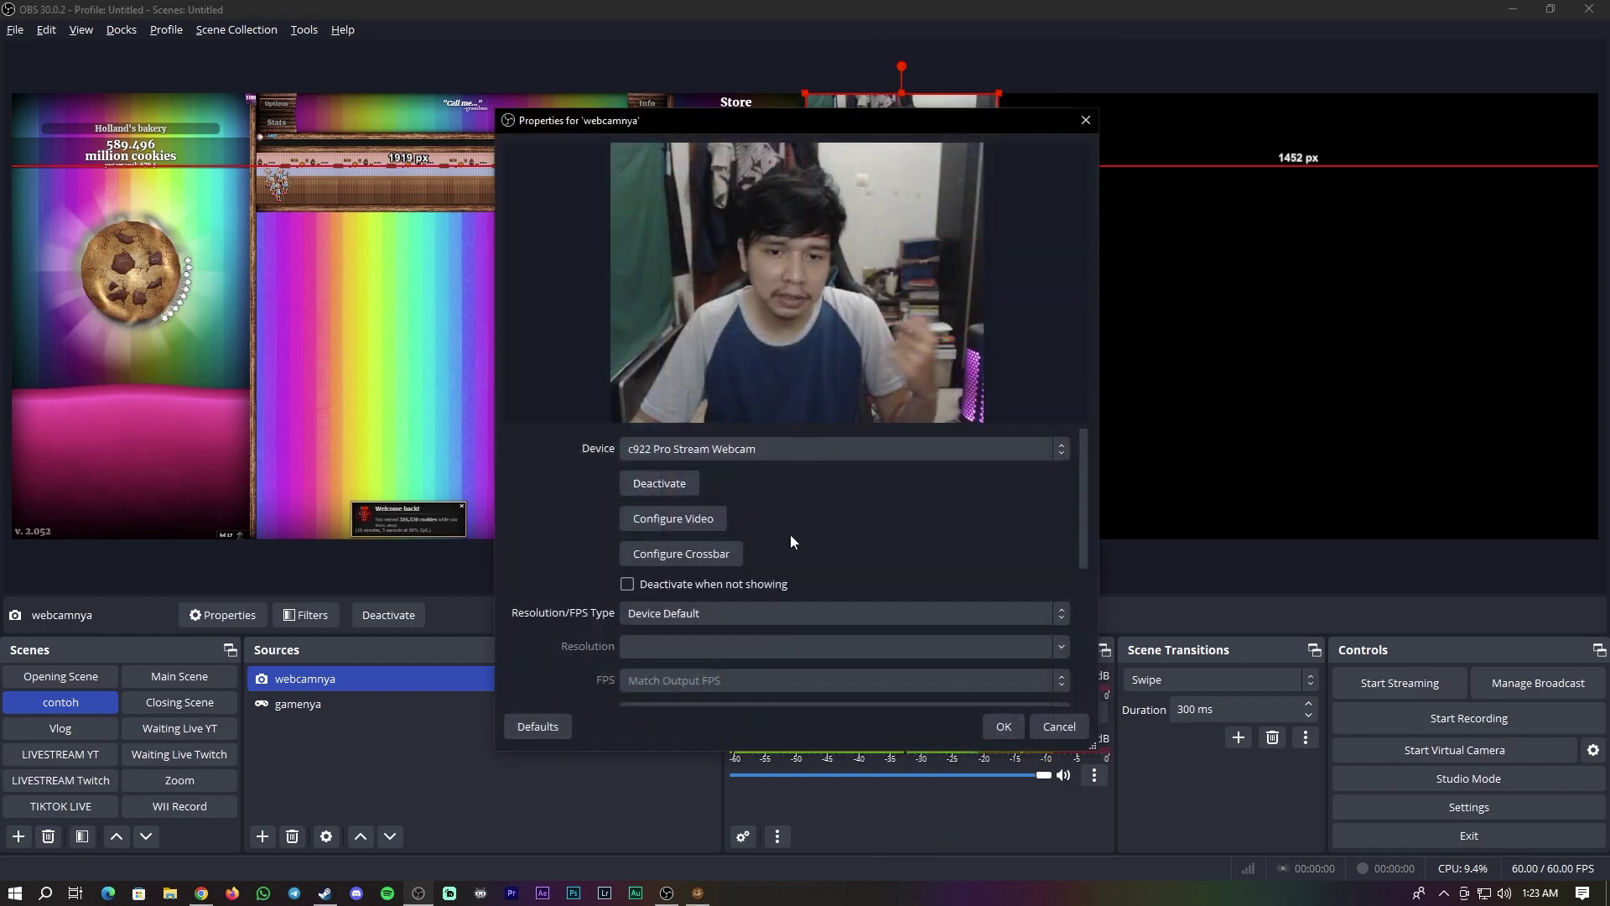
click(707, 622)
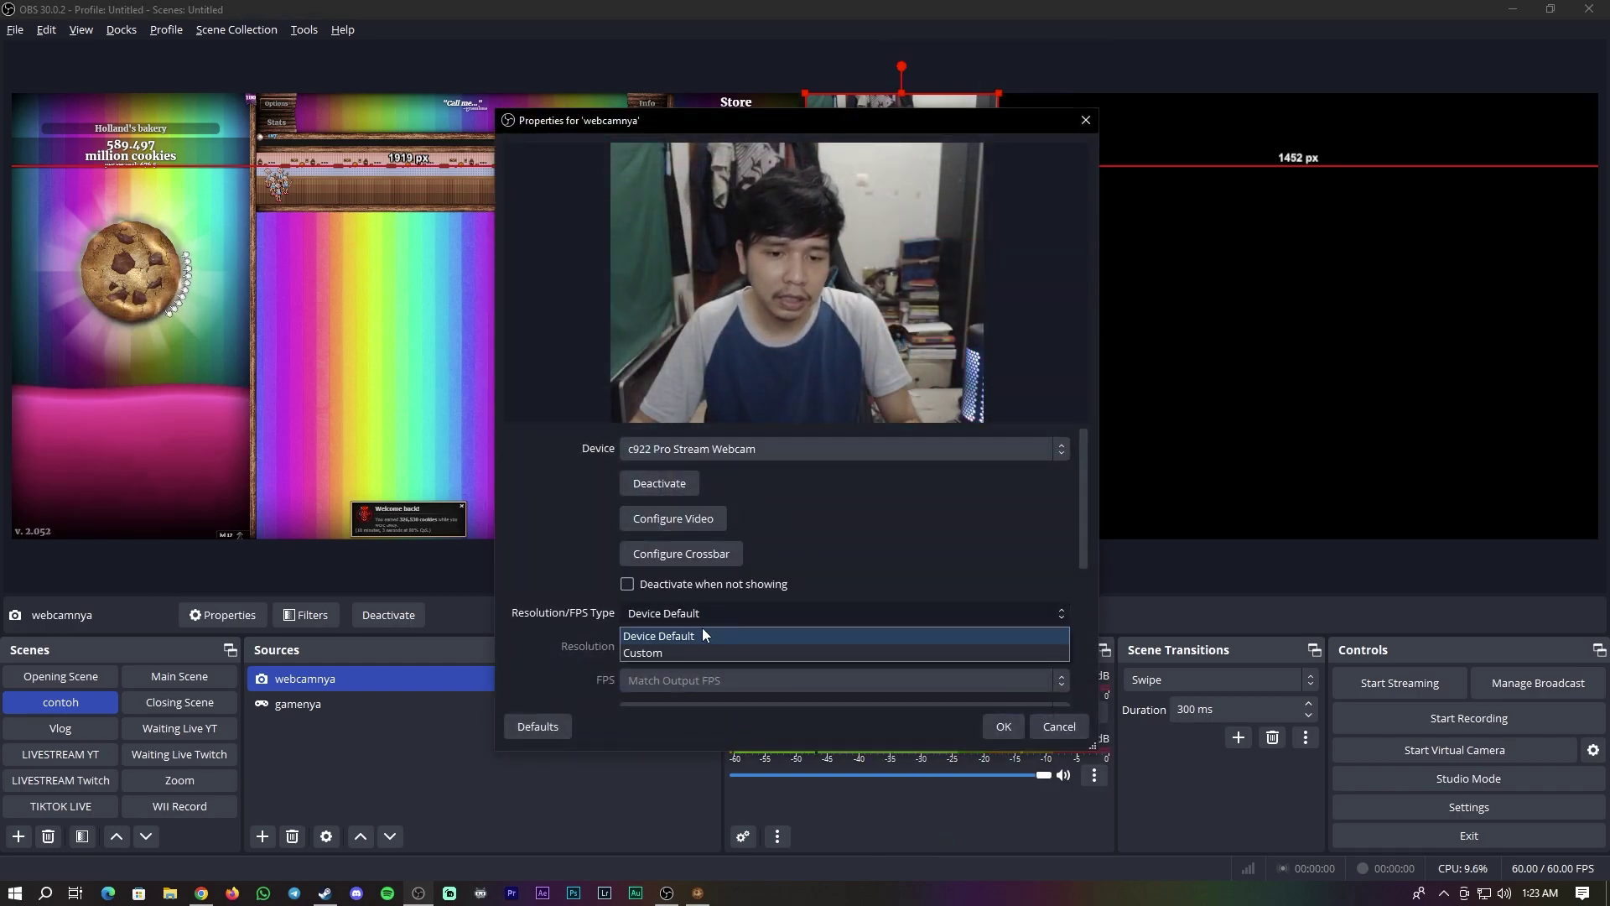
click(700, 648)
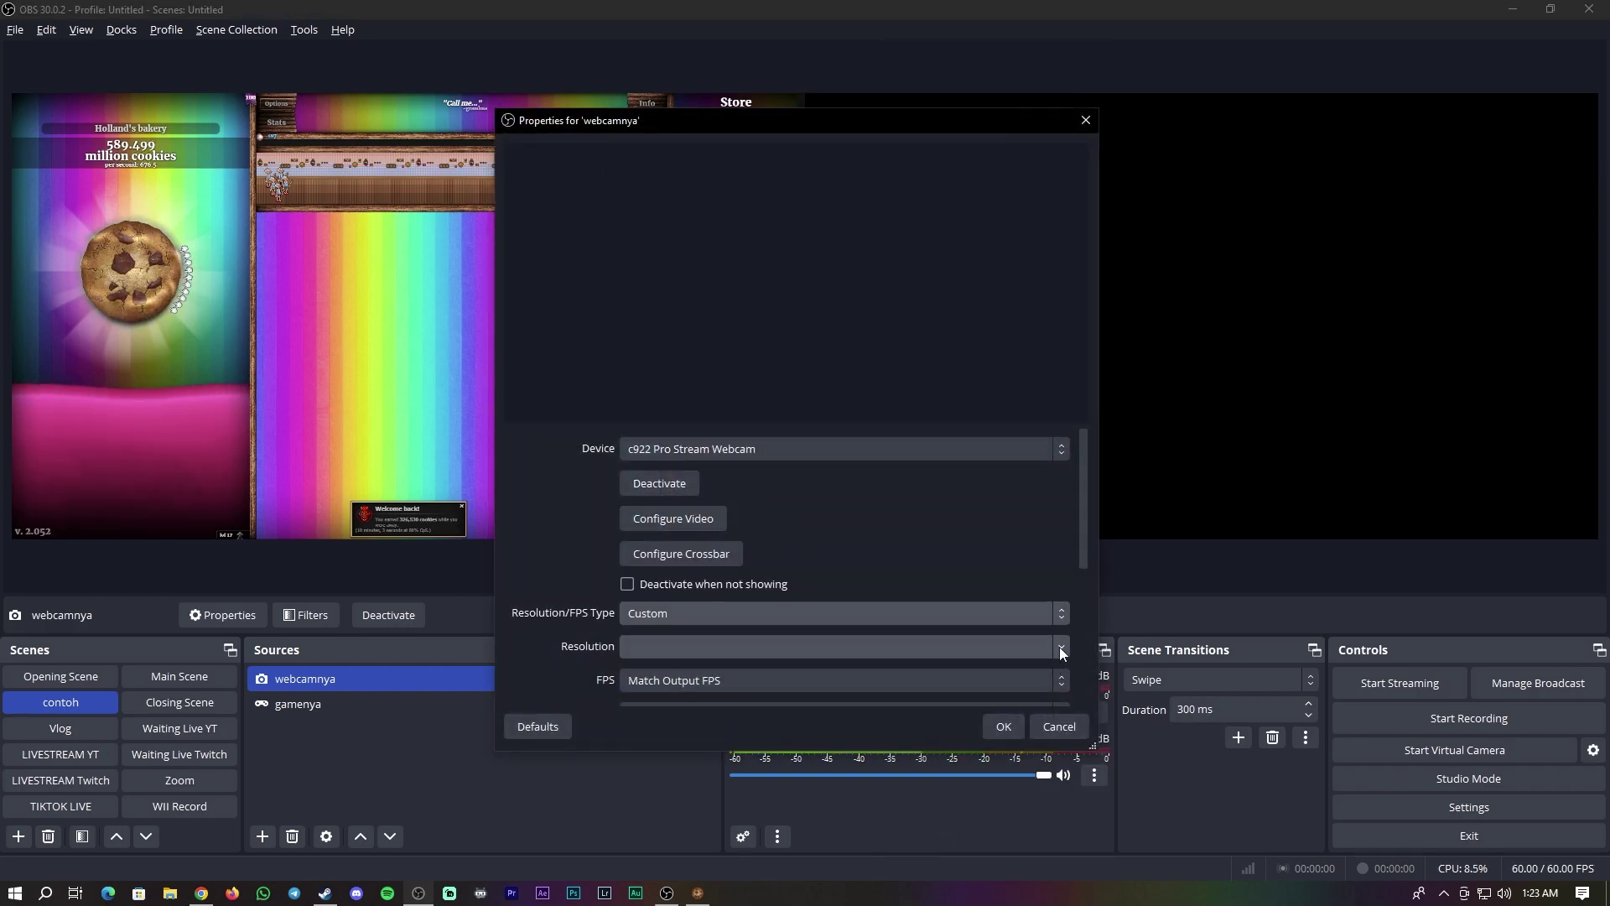
click(1058, 651)
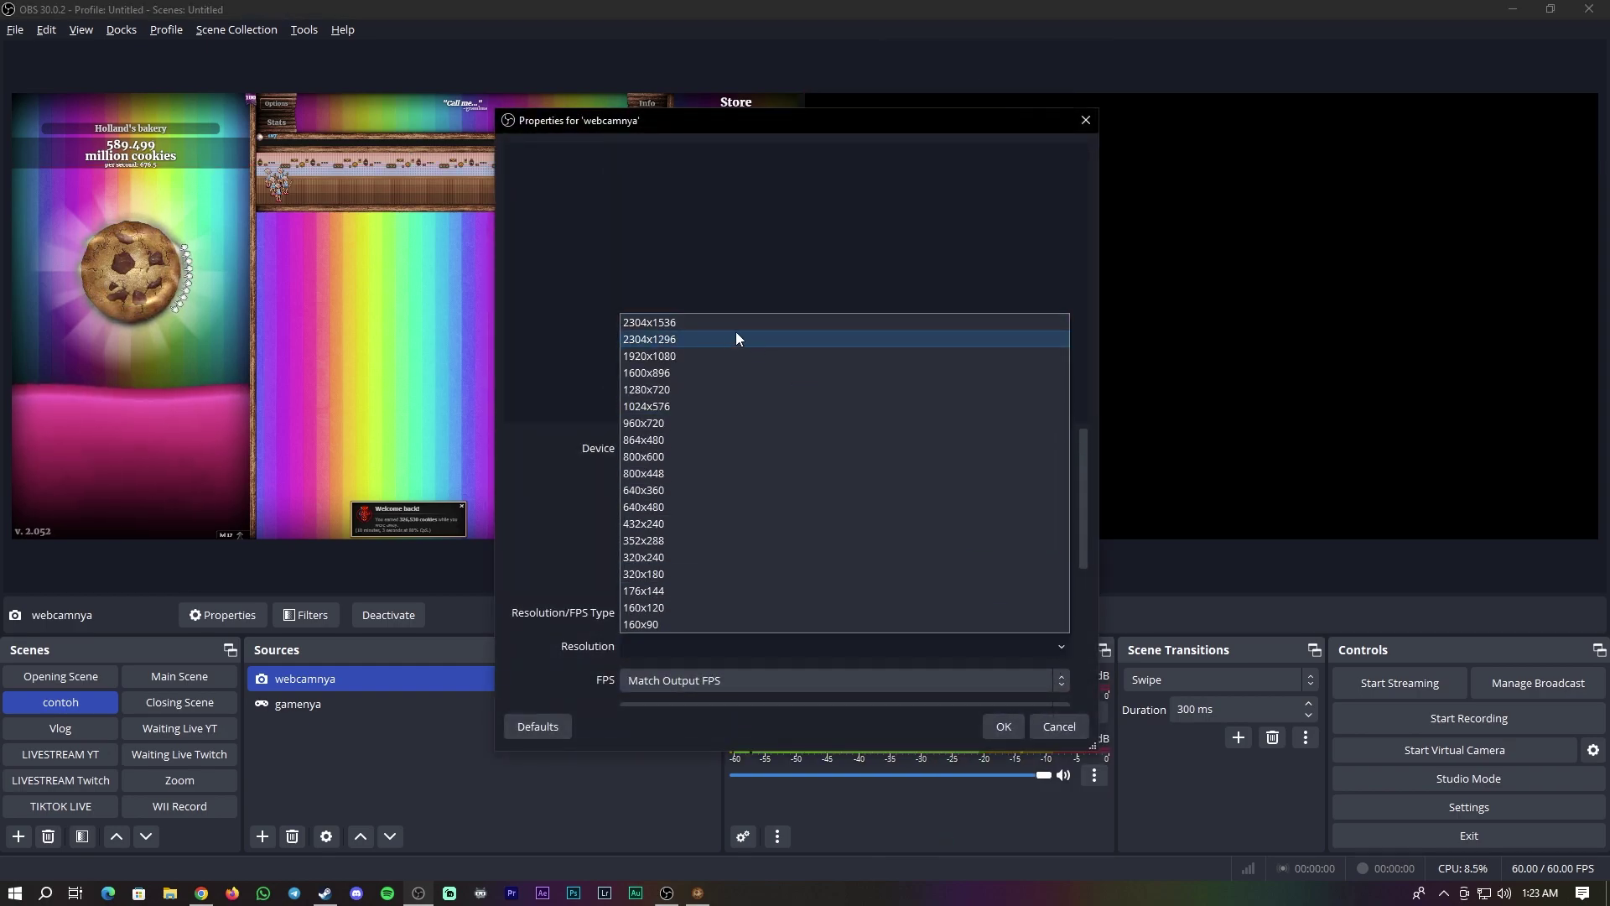
click(631, 357)
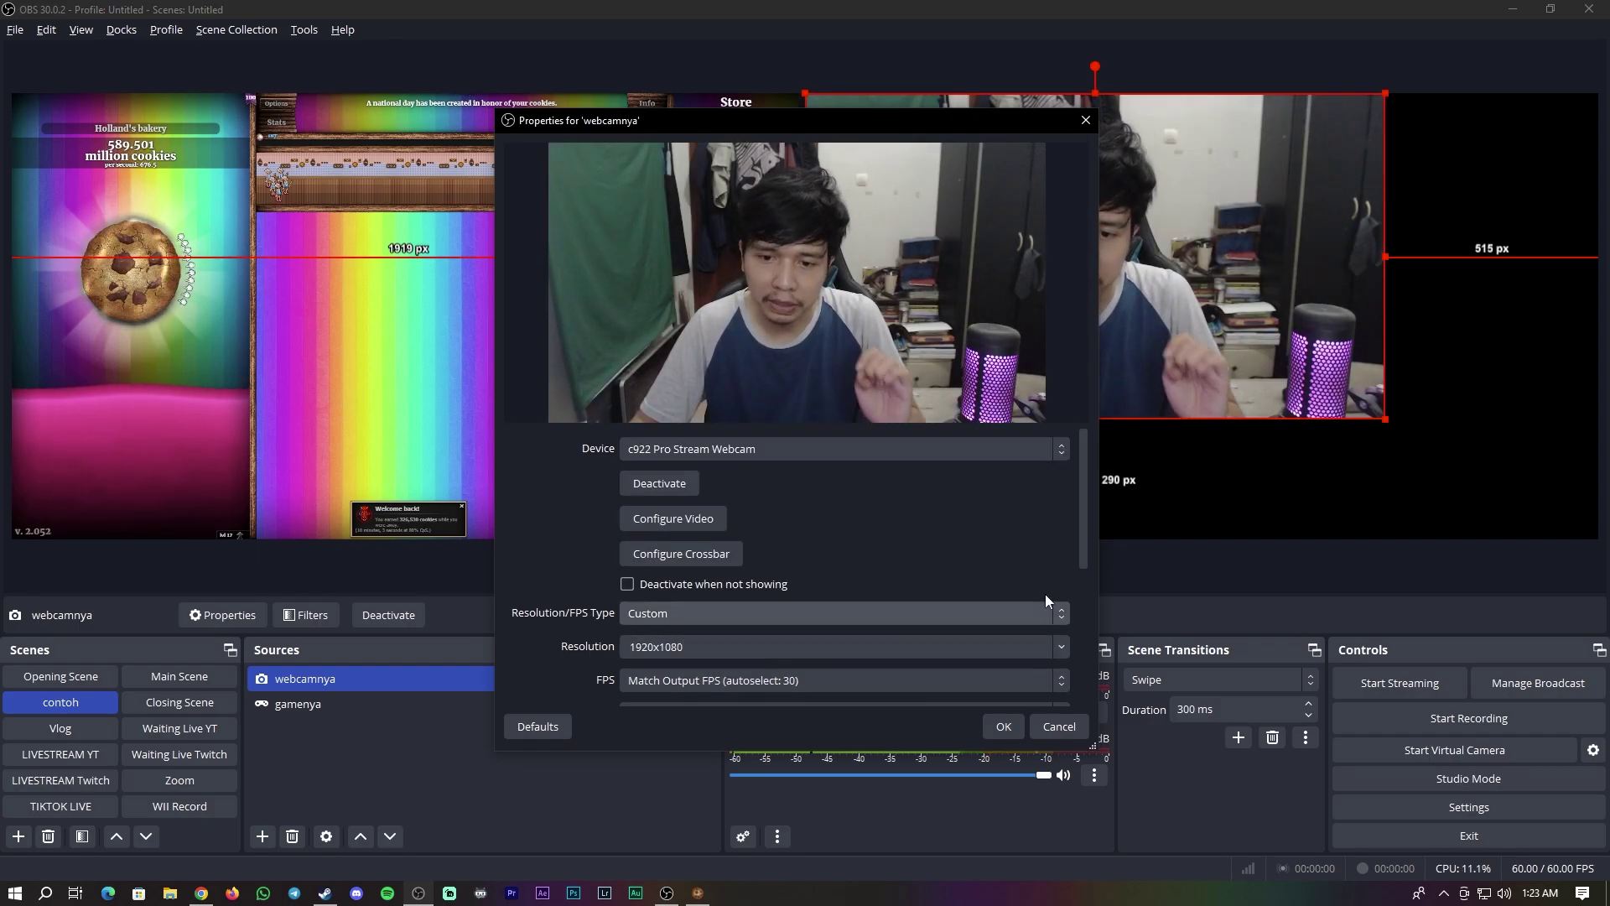
scroll(1045, 617, down, 2)
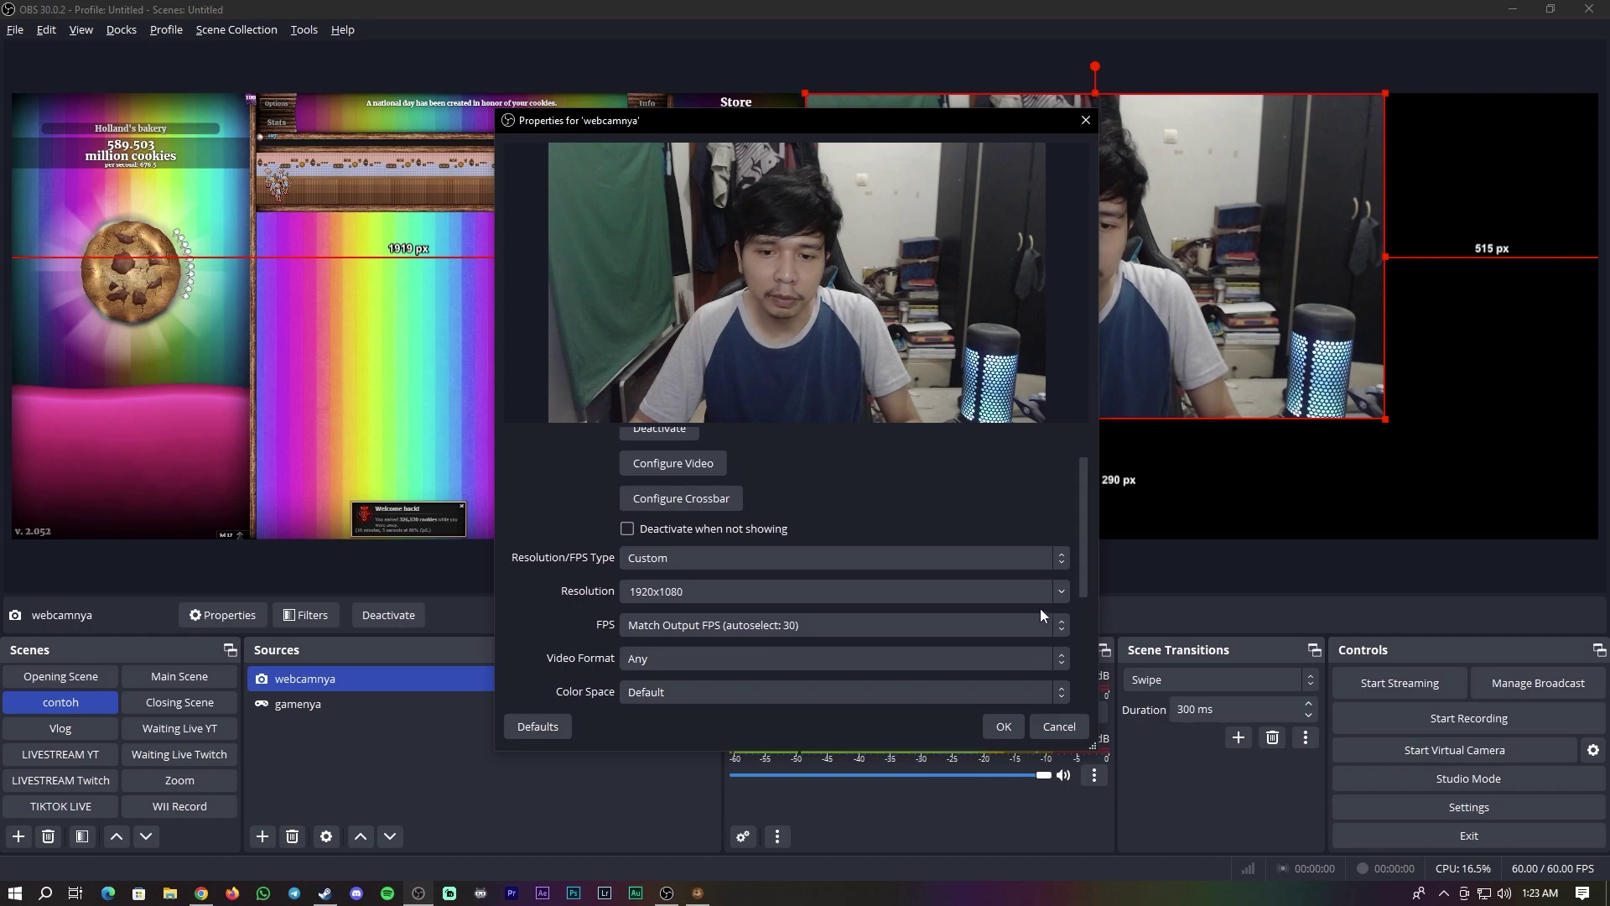
click(1004, 727)
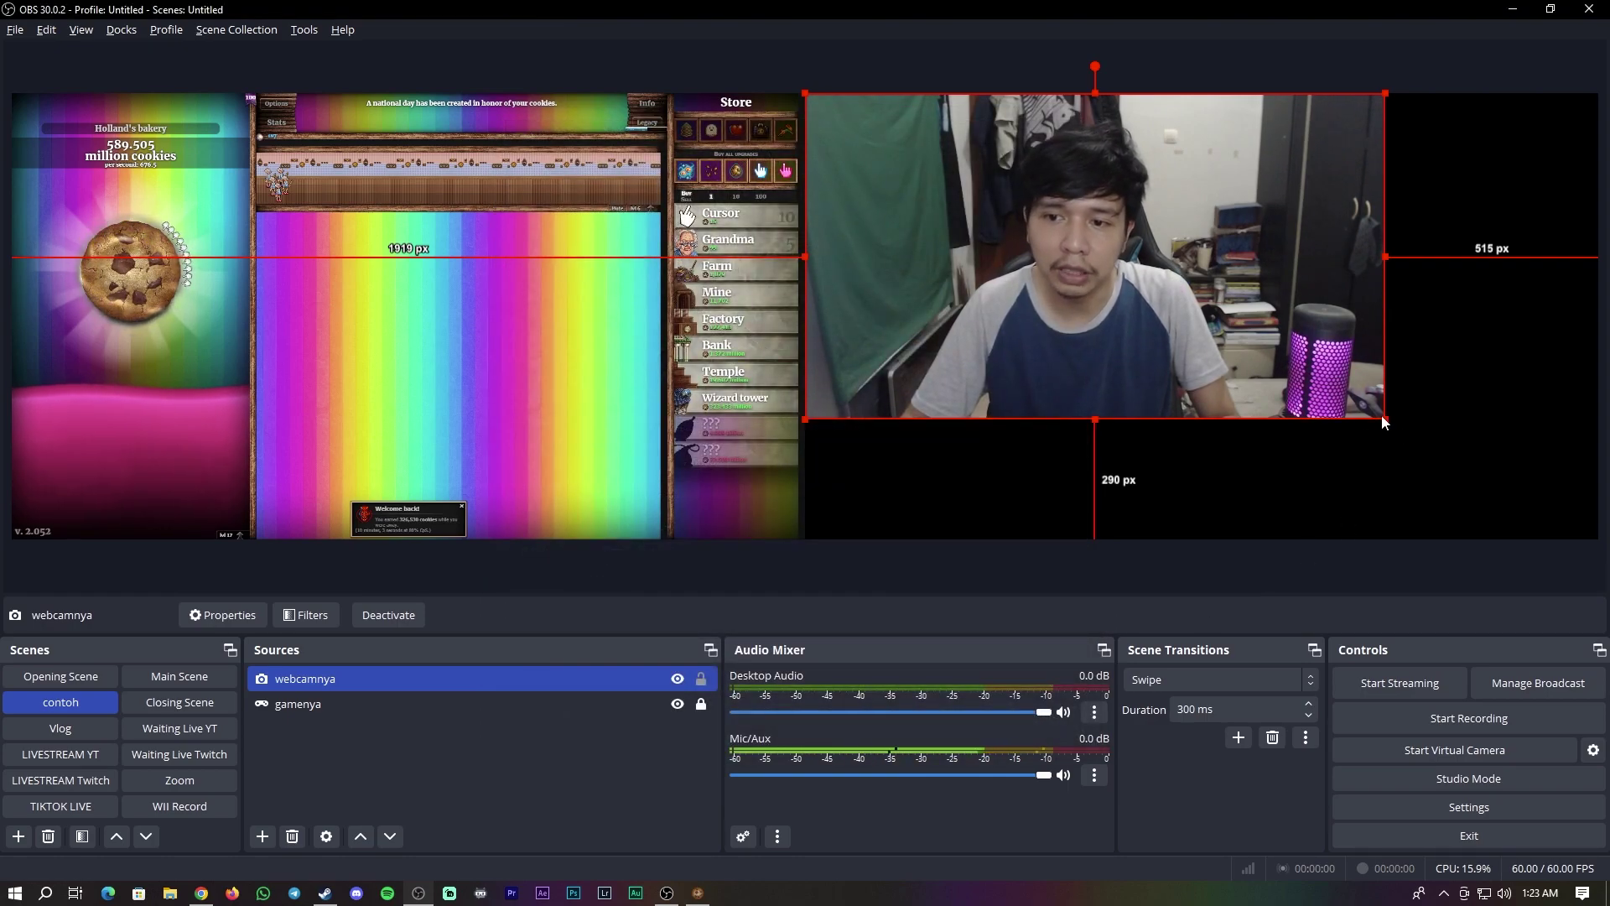
drag(1384, 422, 1546, 533)
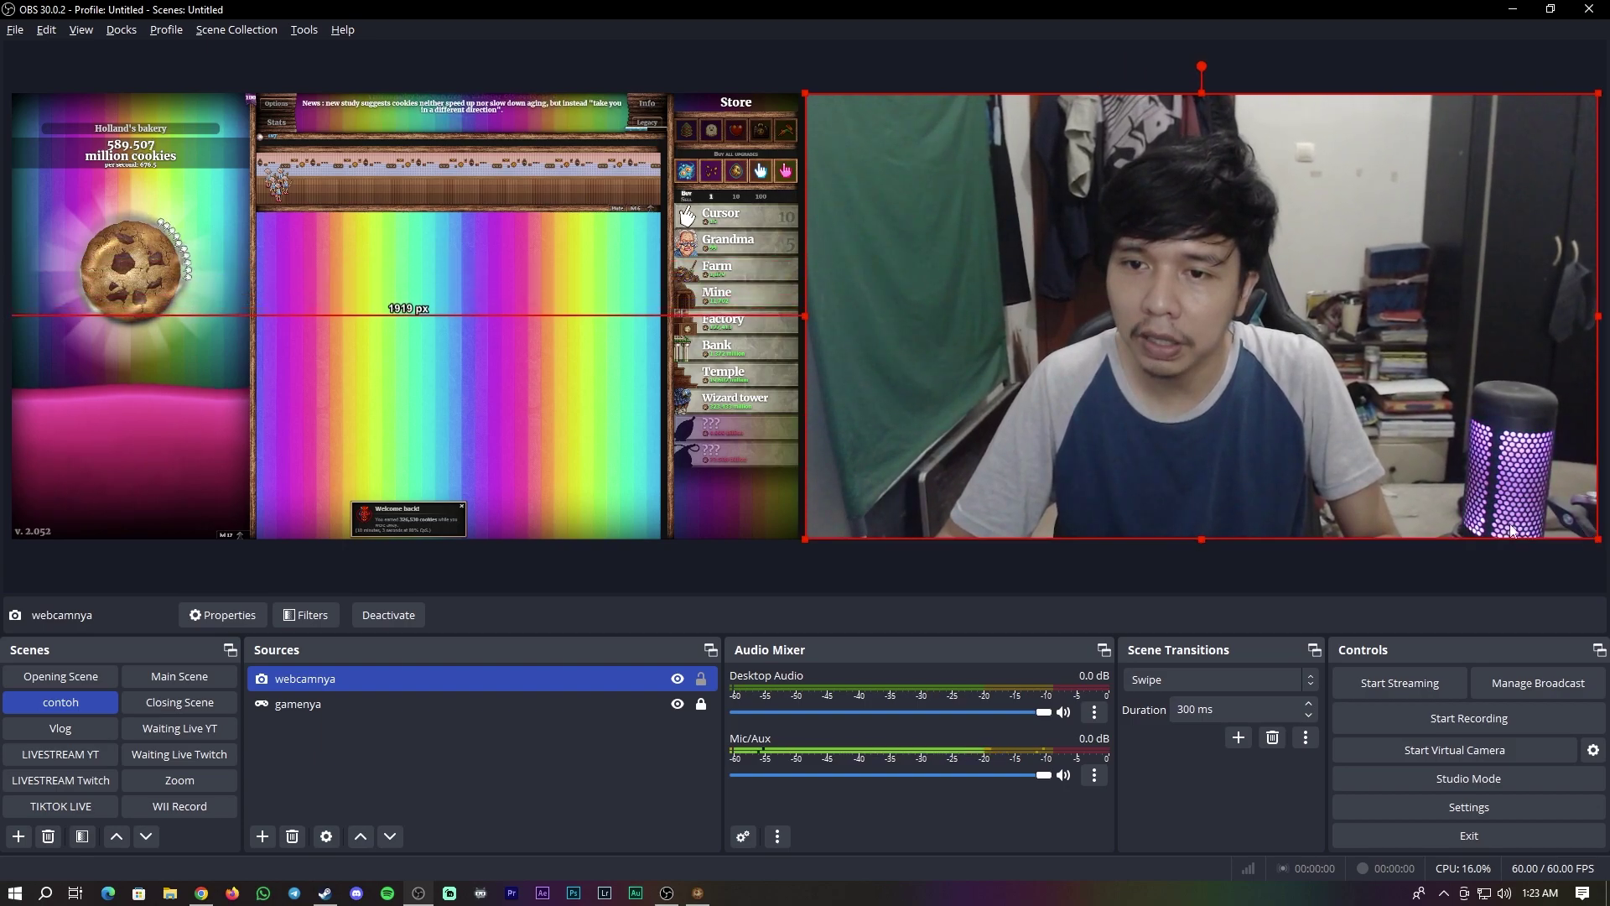
click(1337, 561)
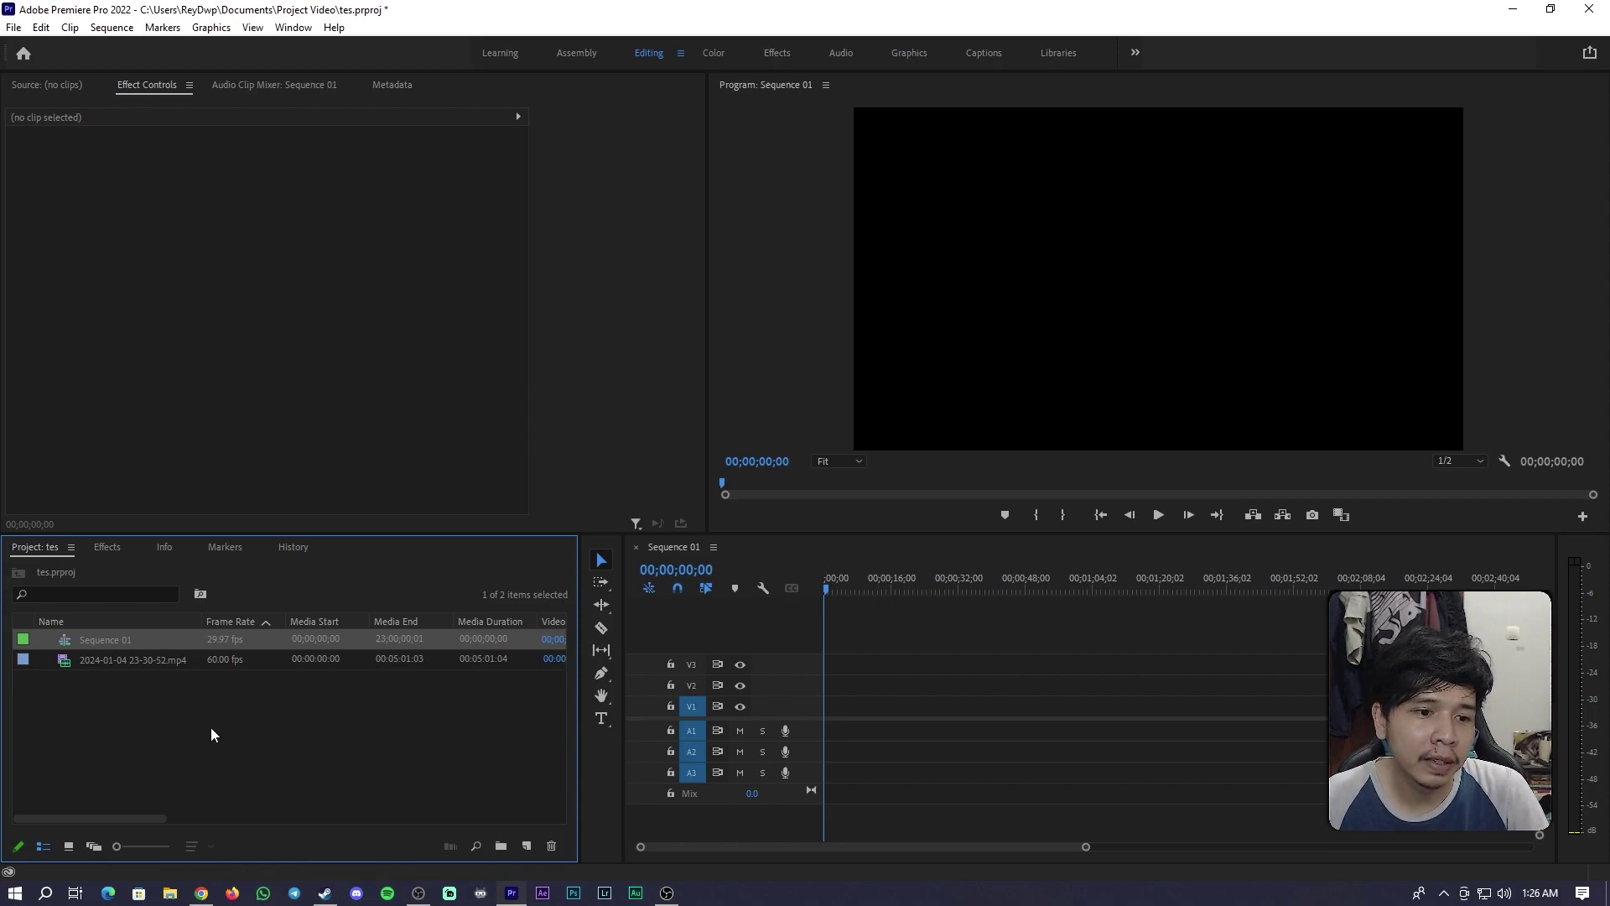
click(73, 663)
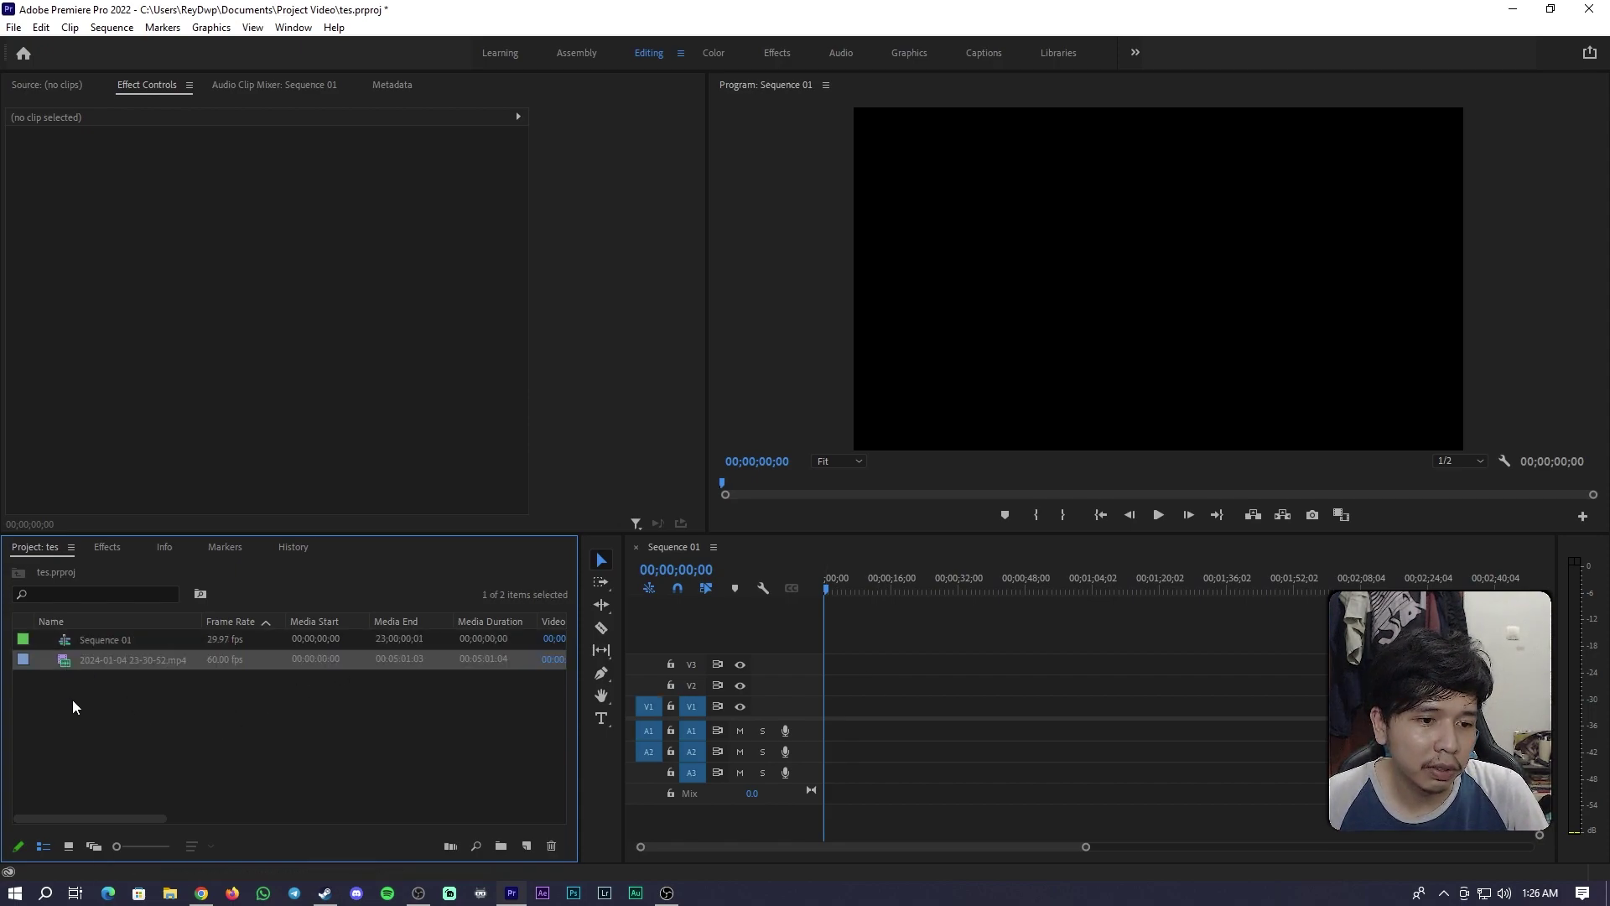
drag(59, 663, 830, 710)
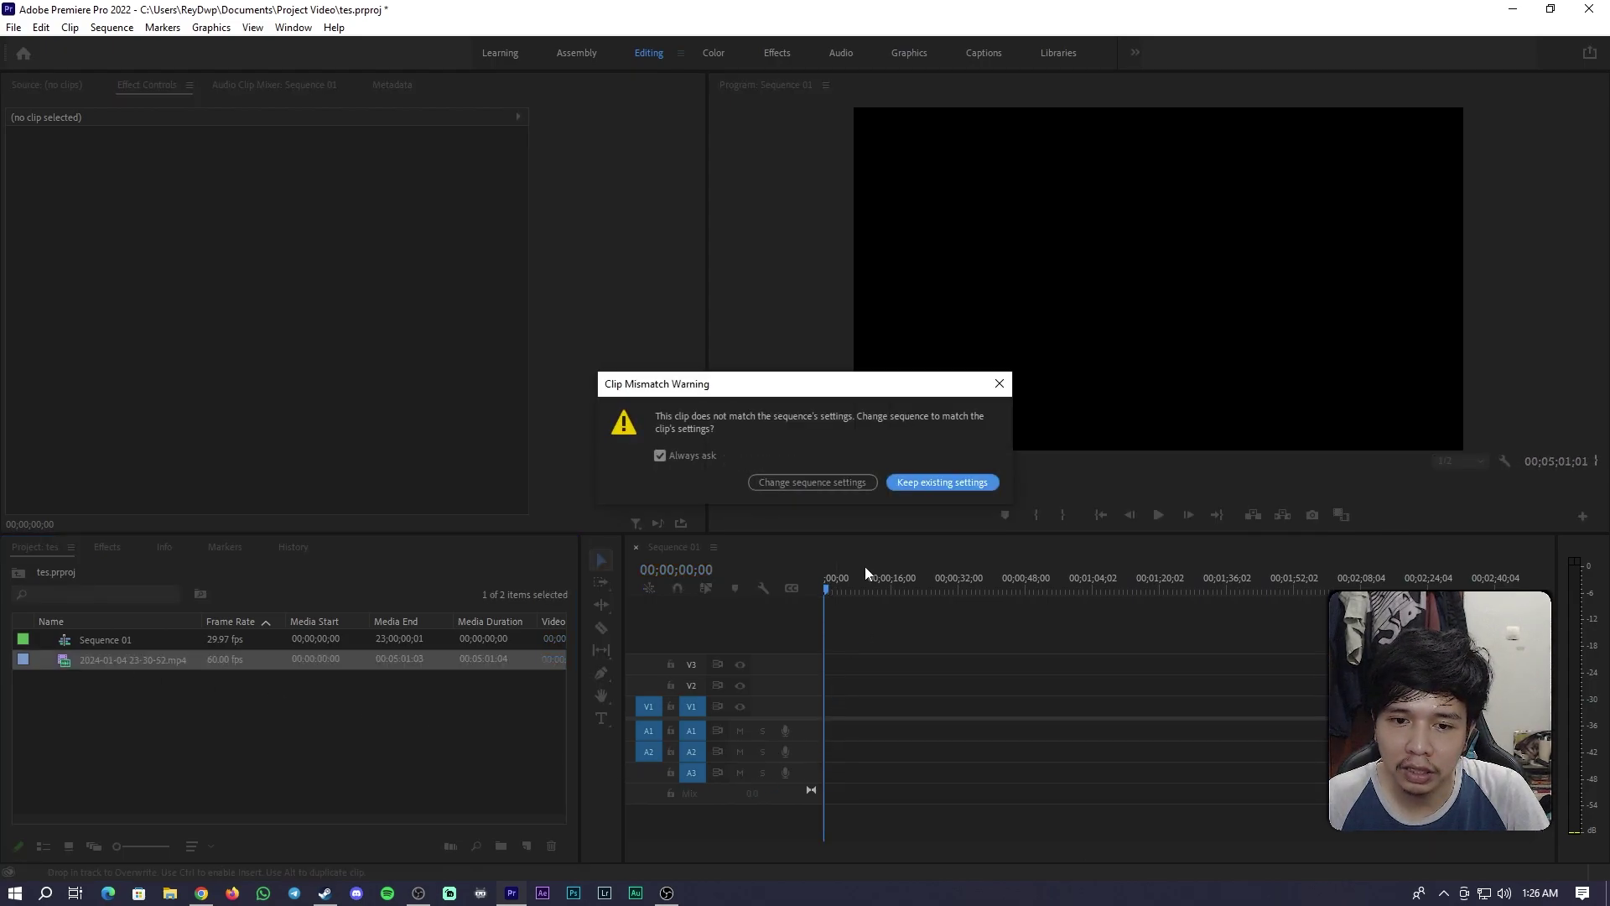
click(961, 487)
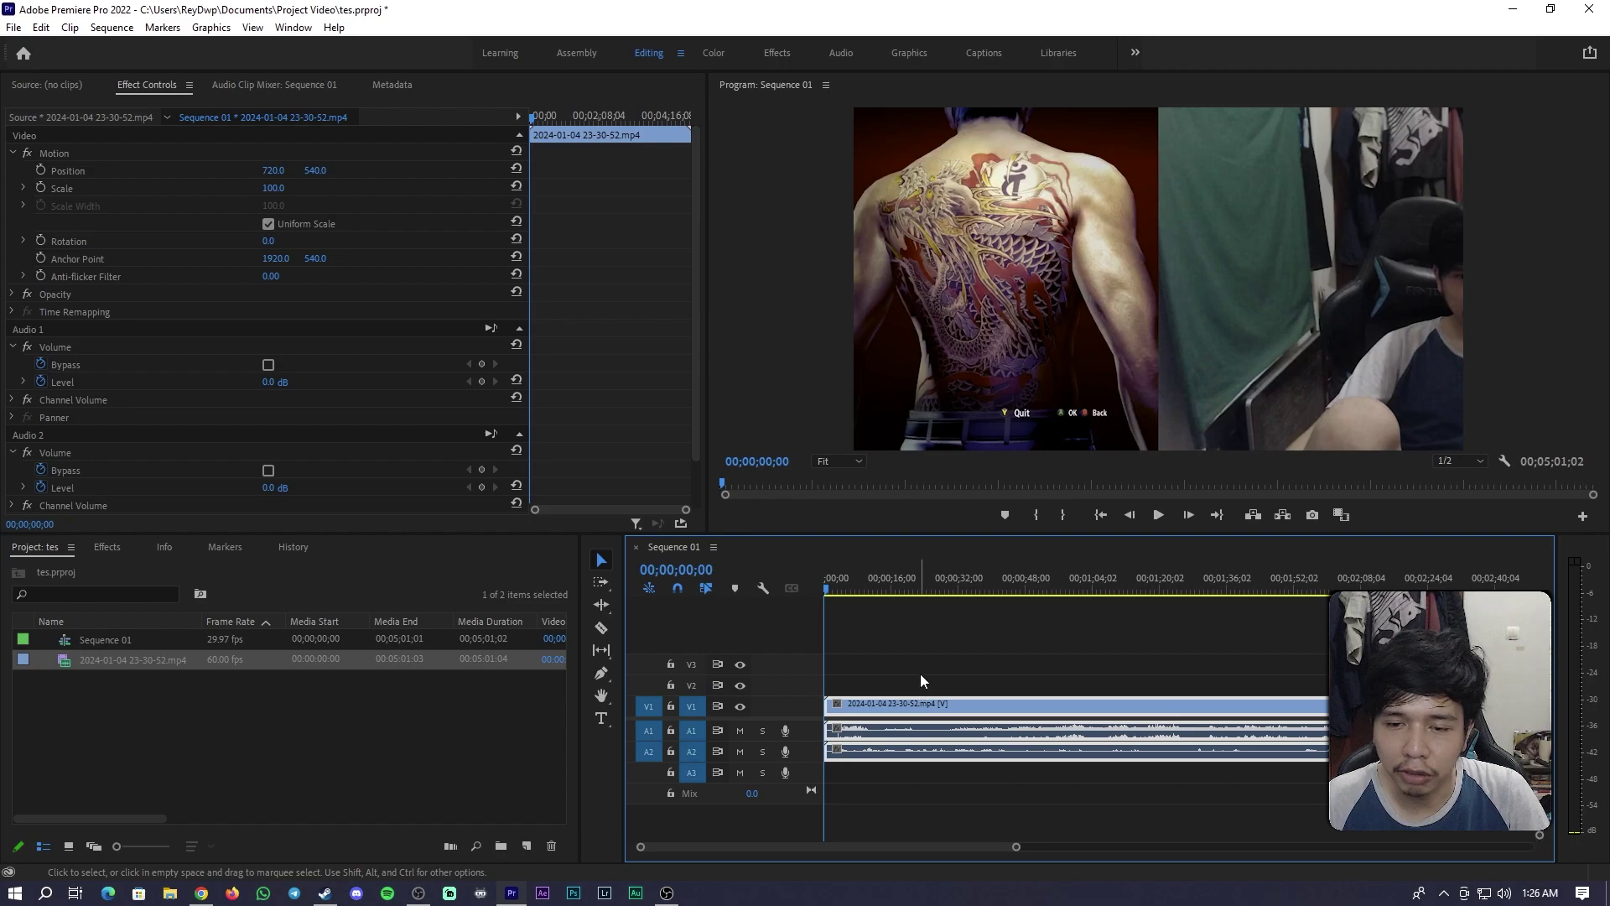
click(920, 679)
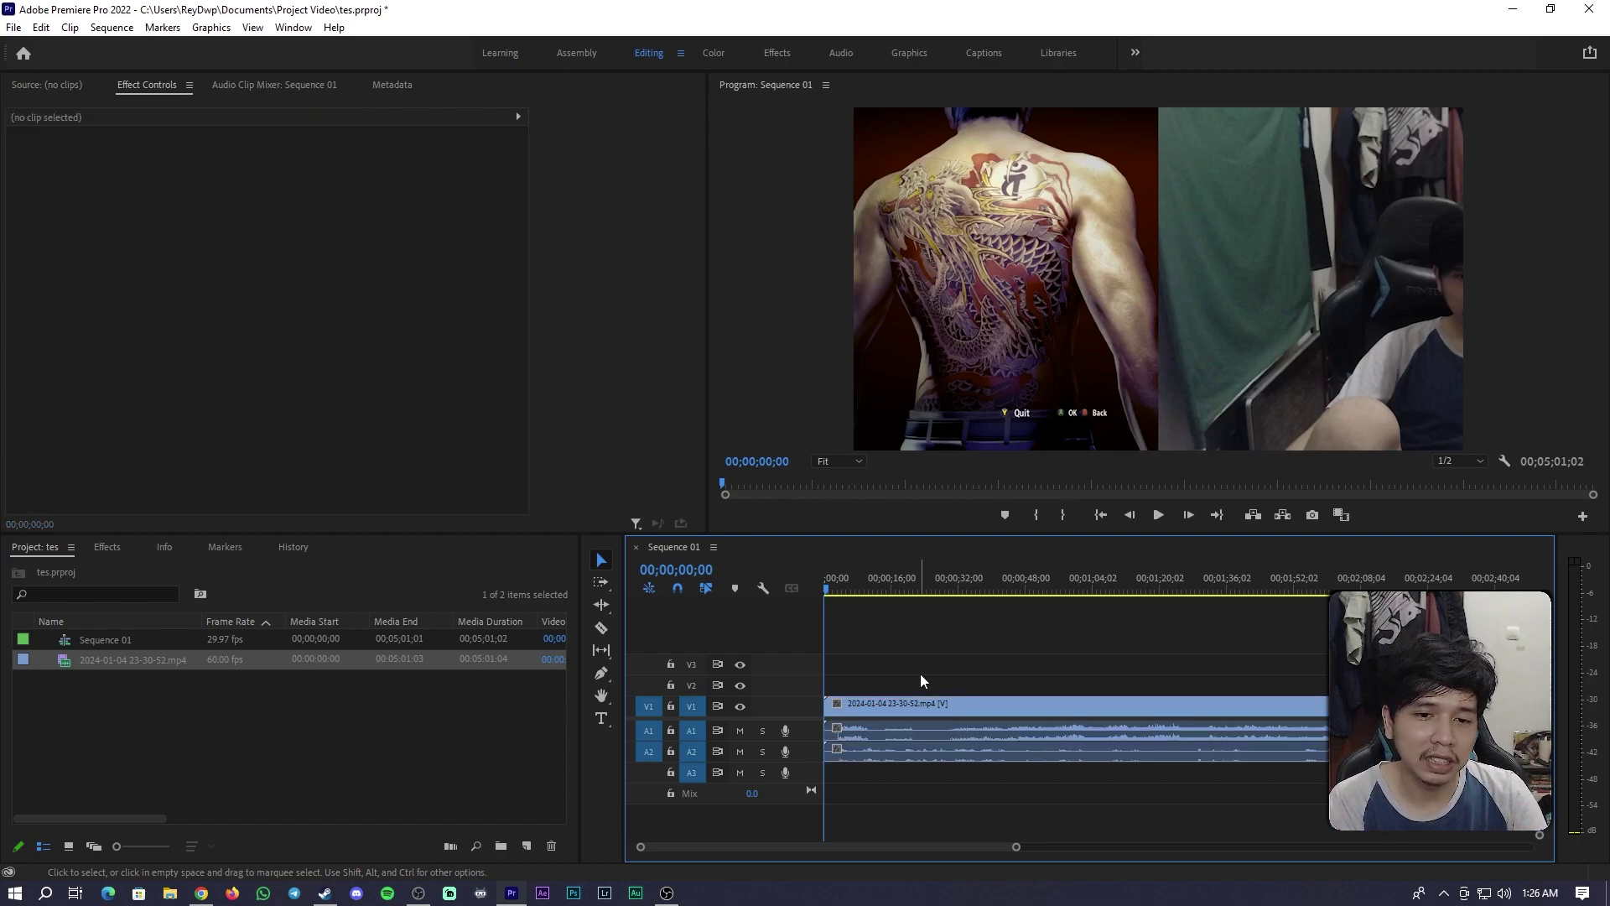
Set the V1 clip's horizontal position to 1440 so the game half fills the frame, and preview it up to 00;01;19;18
click(941, 703)
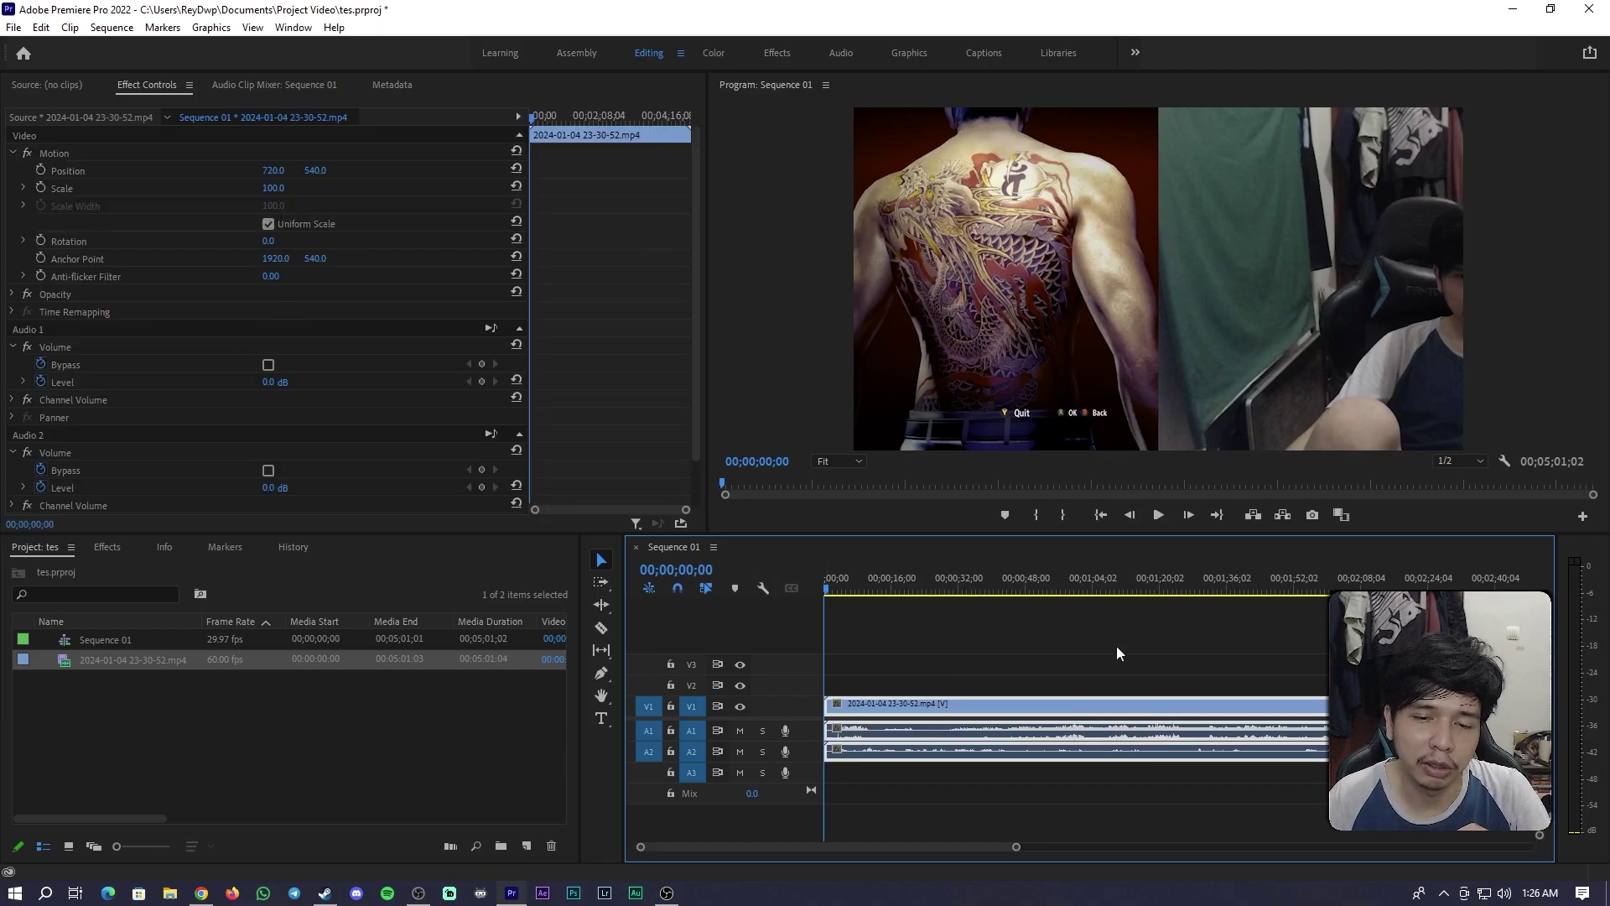
drag(269, 171, 679, 171)
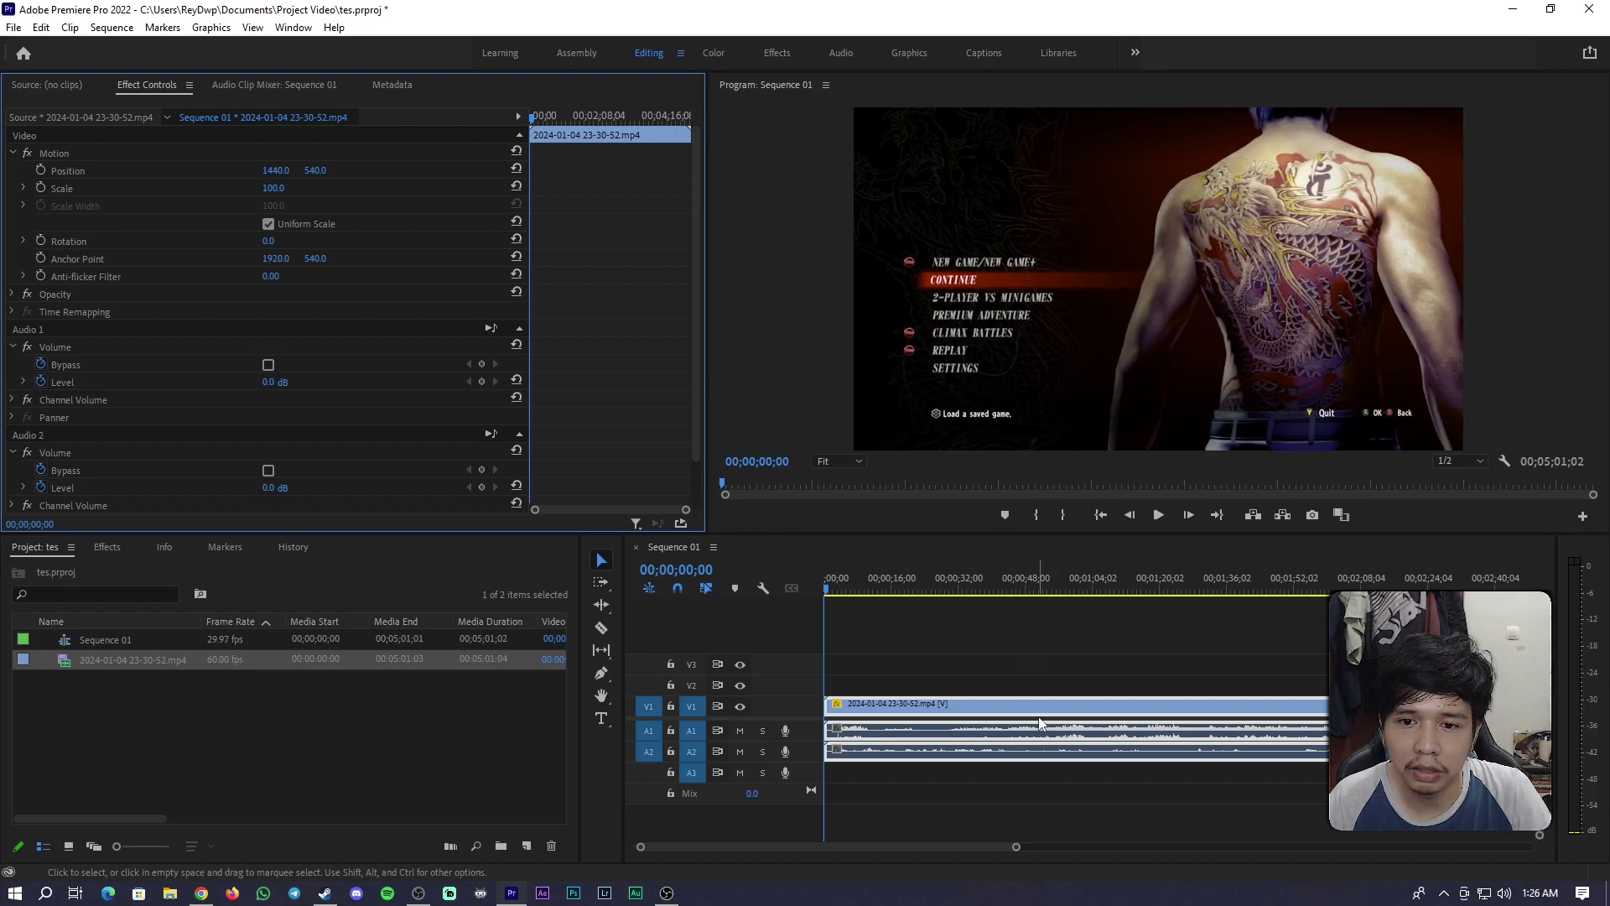
click(1029, 681)
drag(965, 585, 1050, 586)
click(1093, 586)
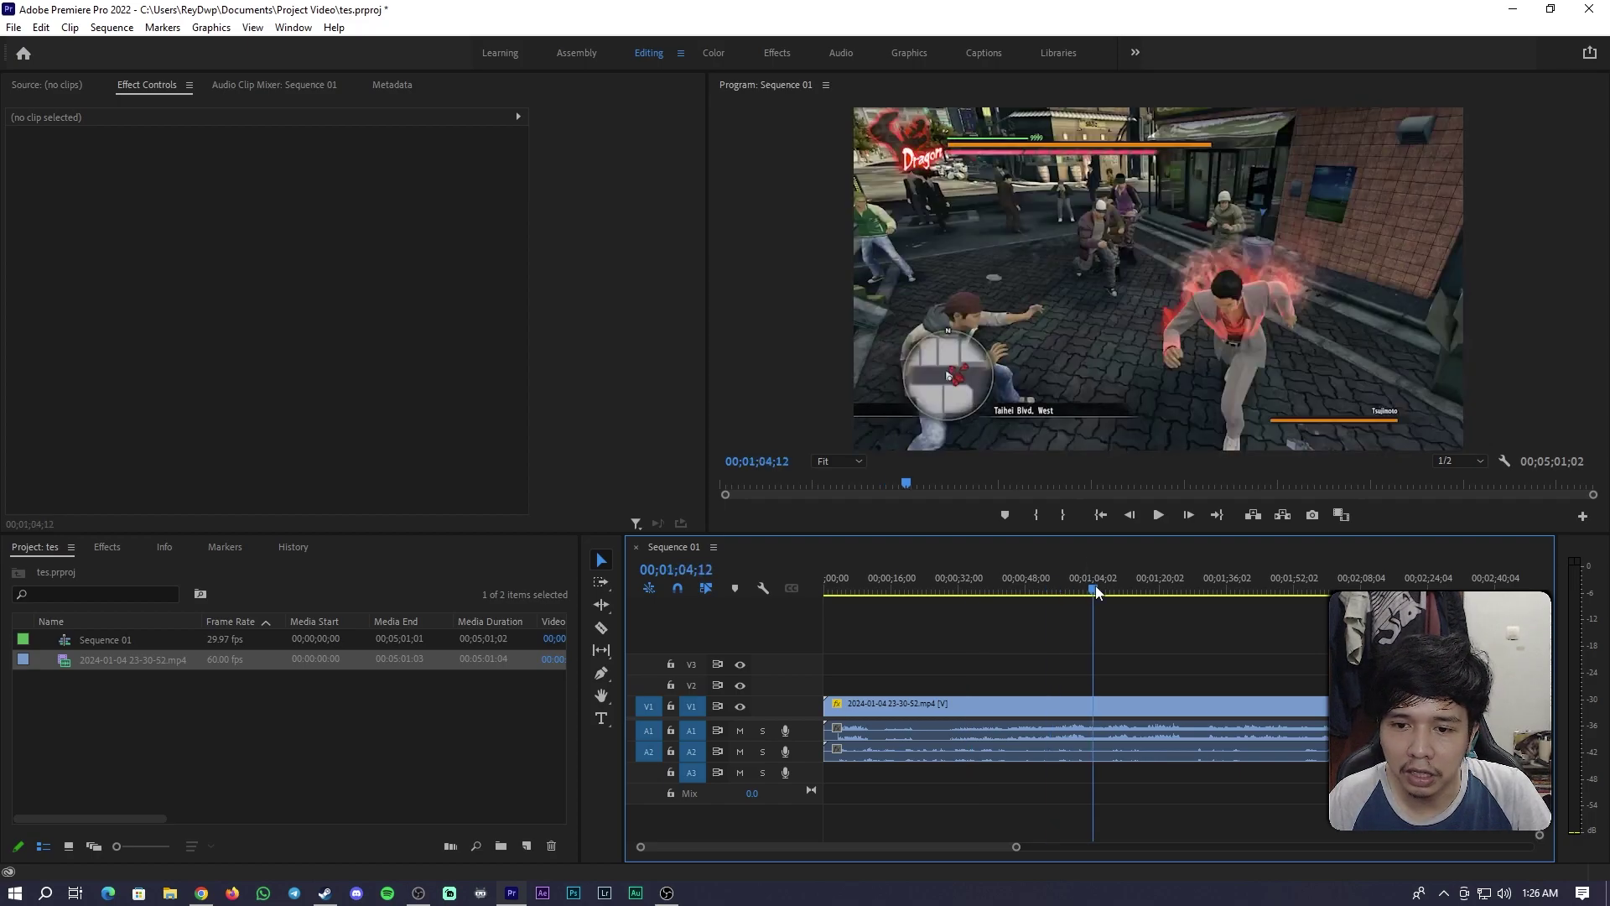
click(1174, 585)
click(1158, 585)
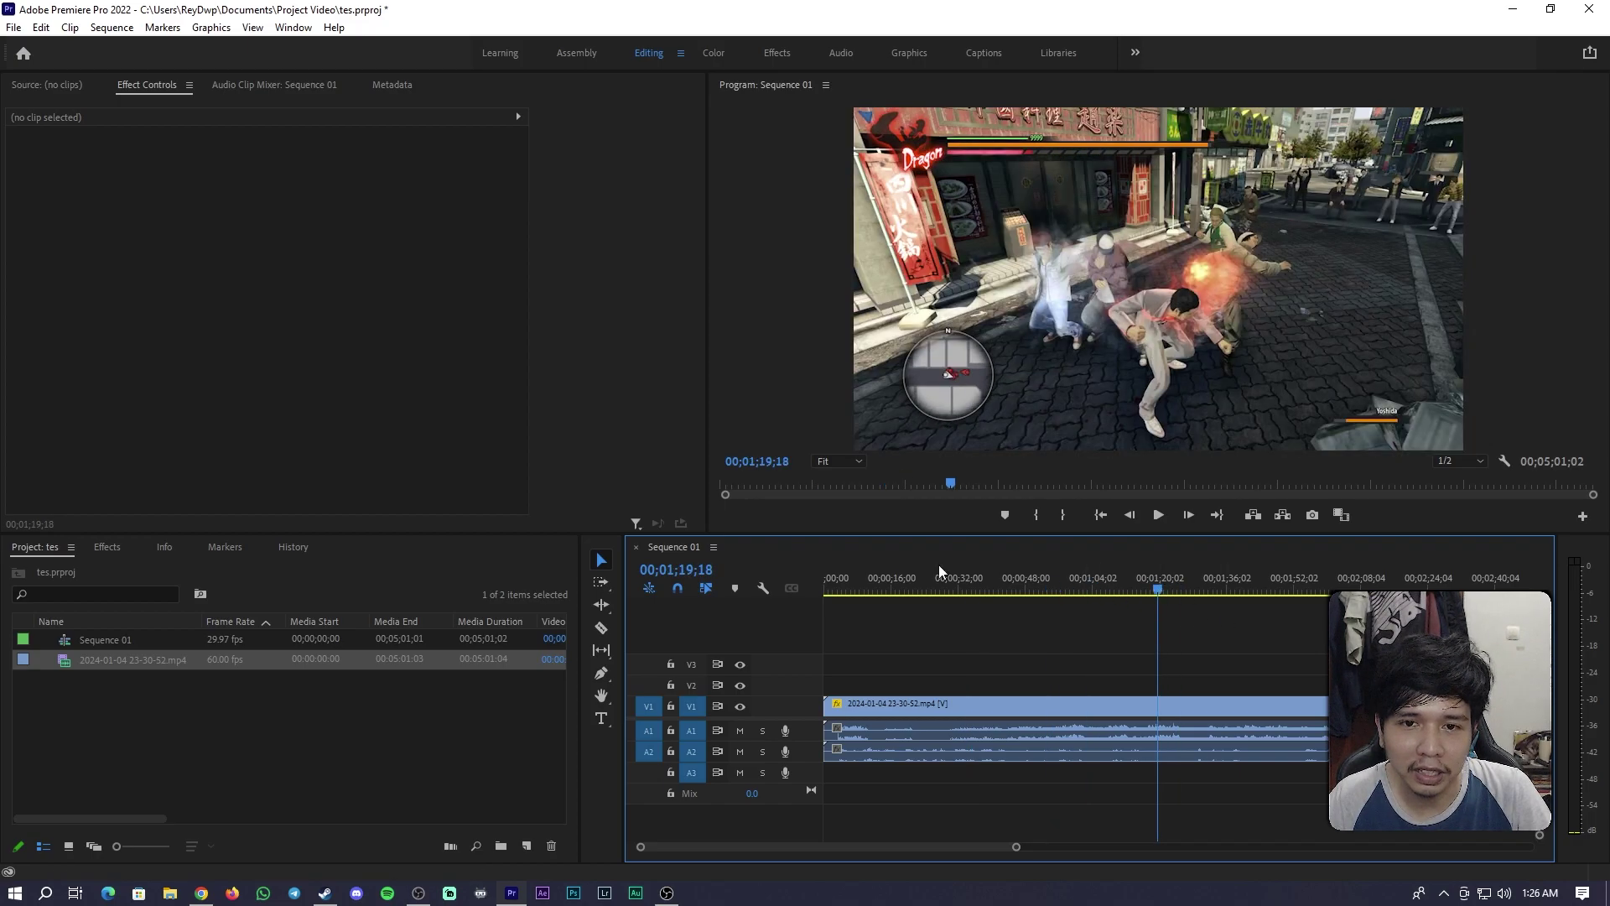
Move the game clip's video up to track V2 and add a video-only copy of the recording at the start of V1
click(62, 688)
click(67, 662)
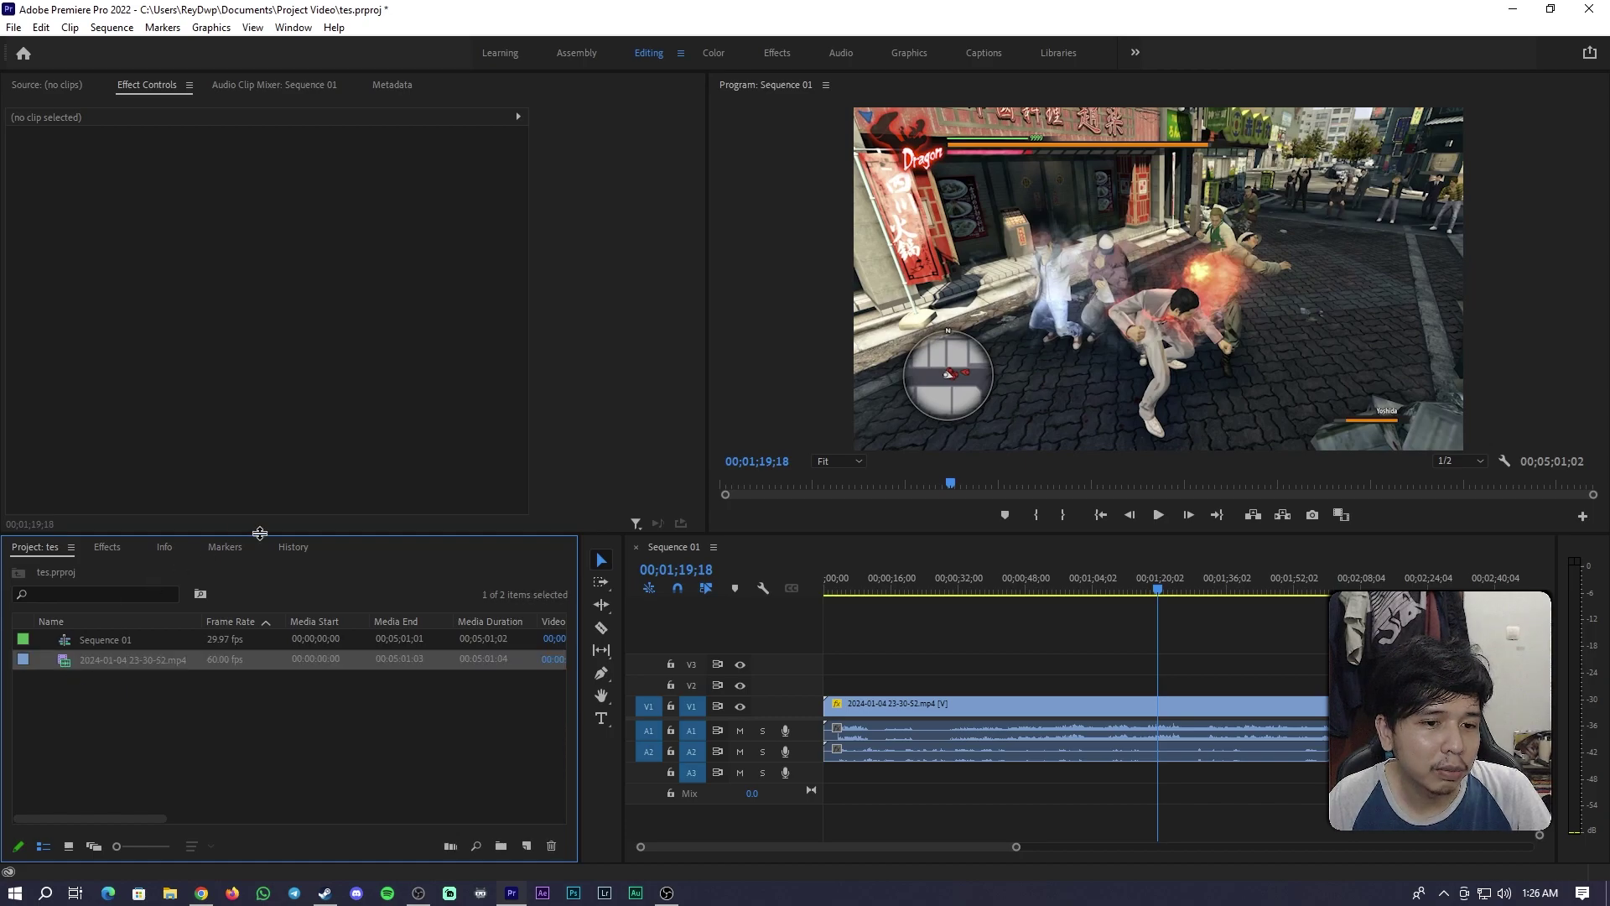
click(181, 693)
click(71, 663)
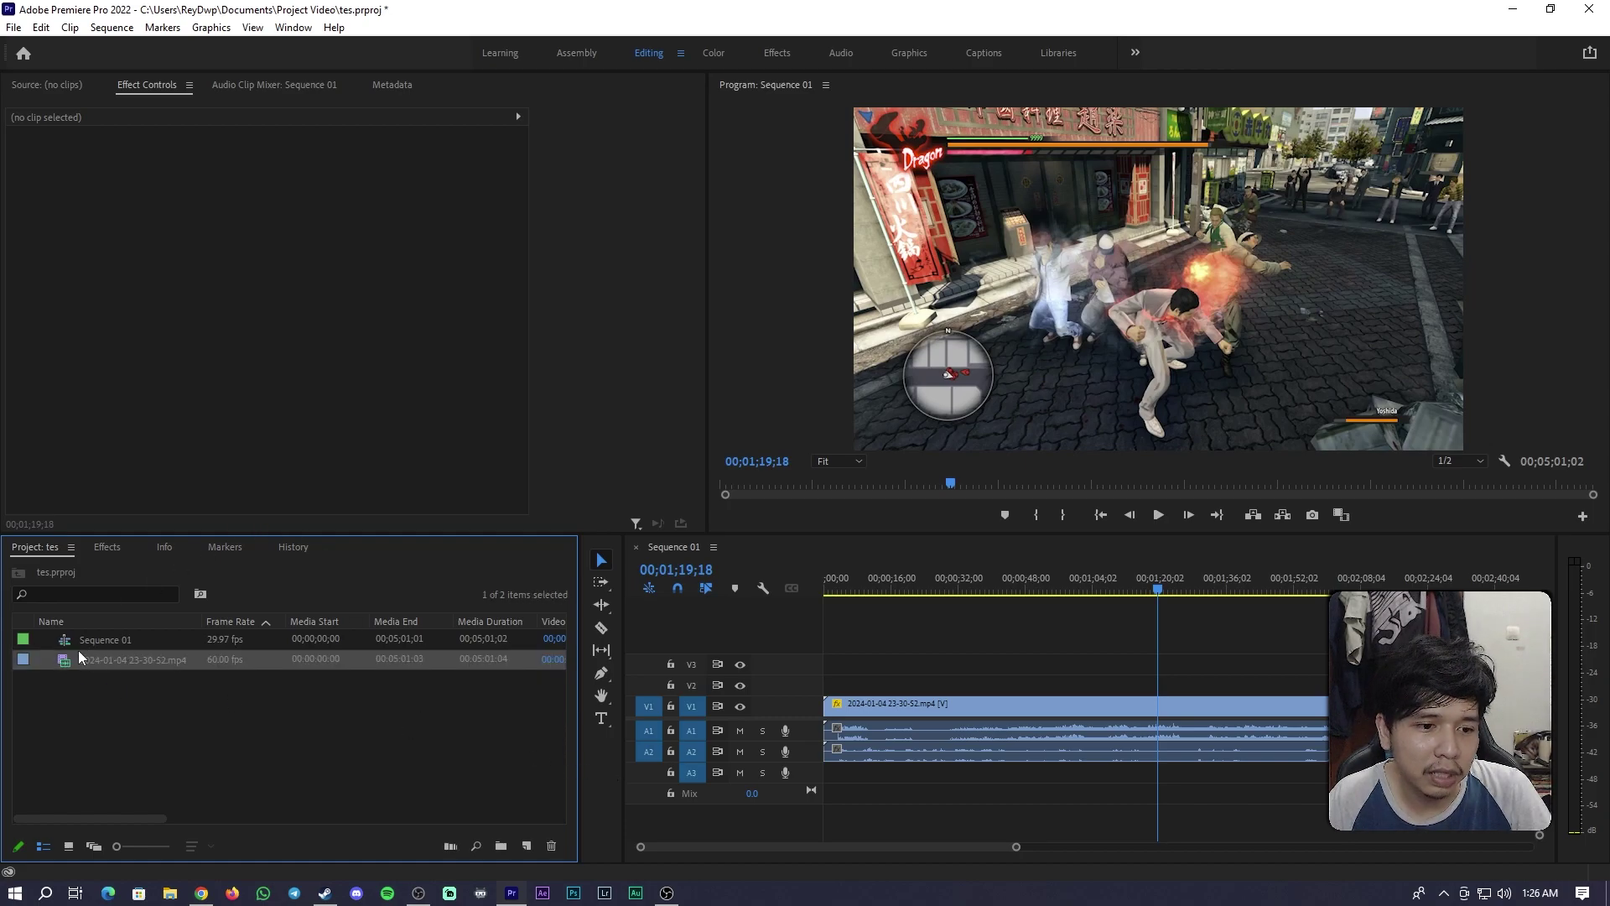
double_click(57, 661)
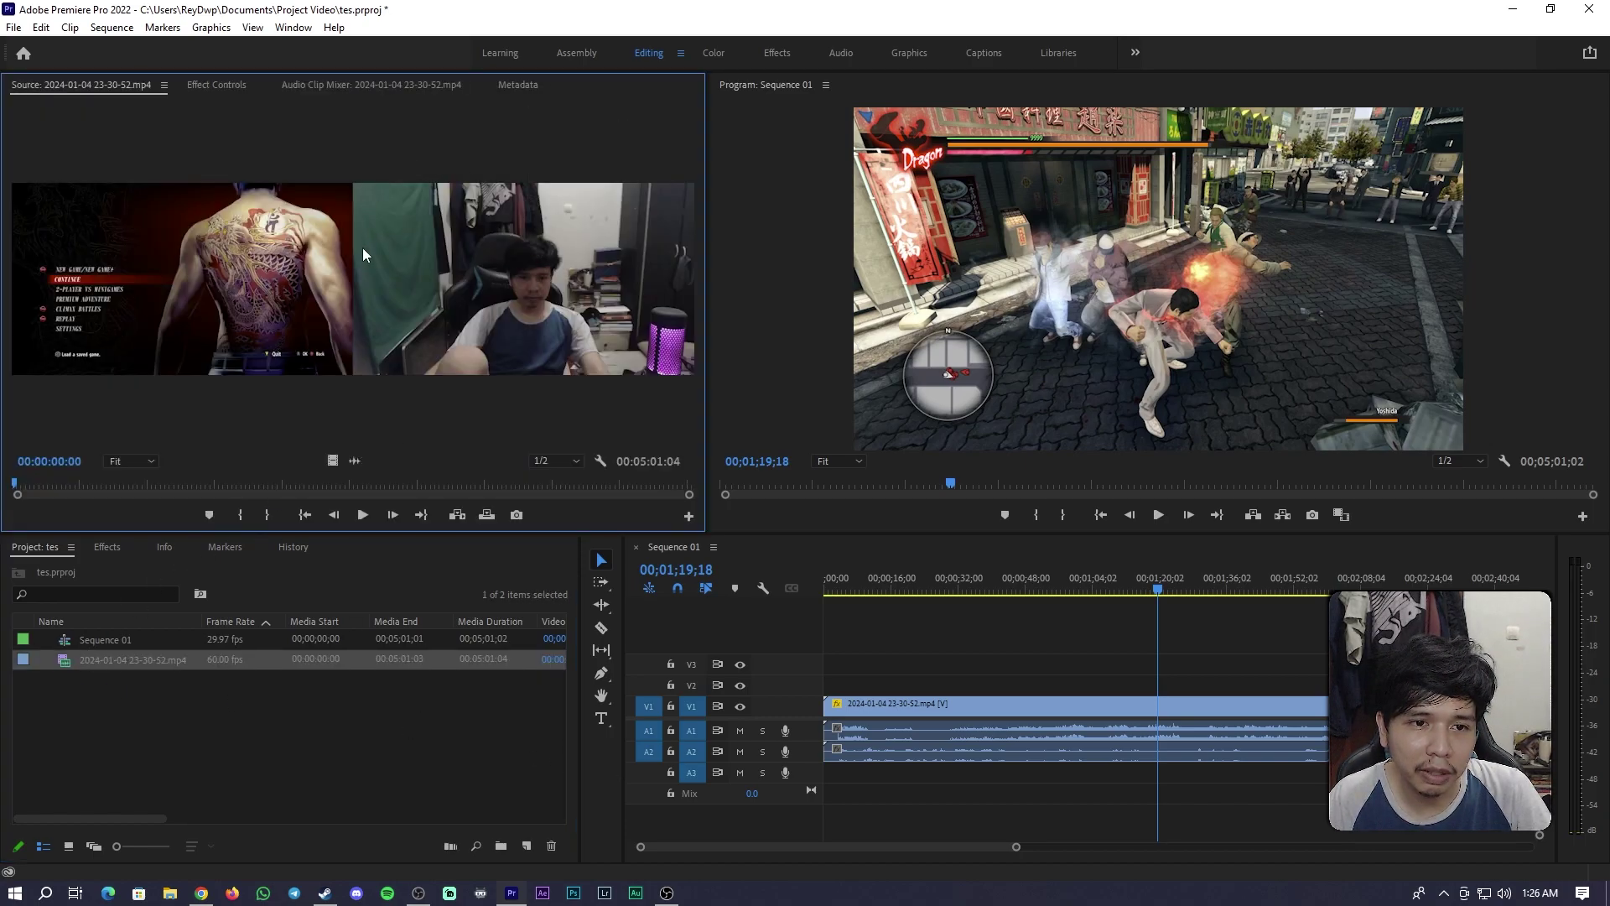
drag(863, 703, 875, 682)
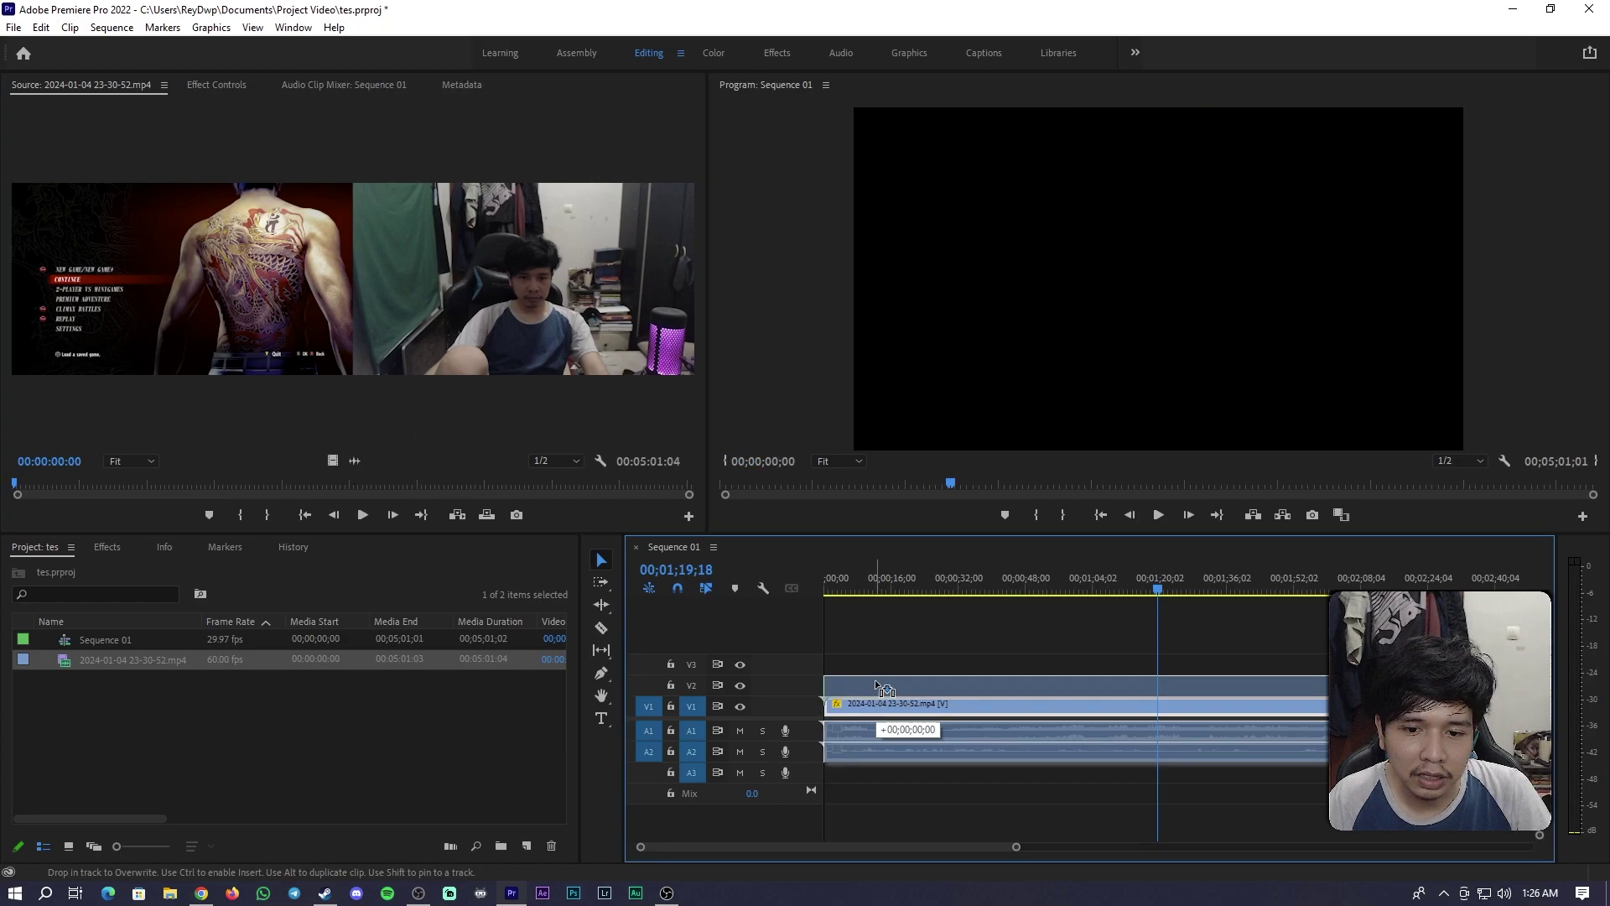
drag(332, 460, 817, 704)
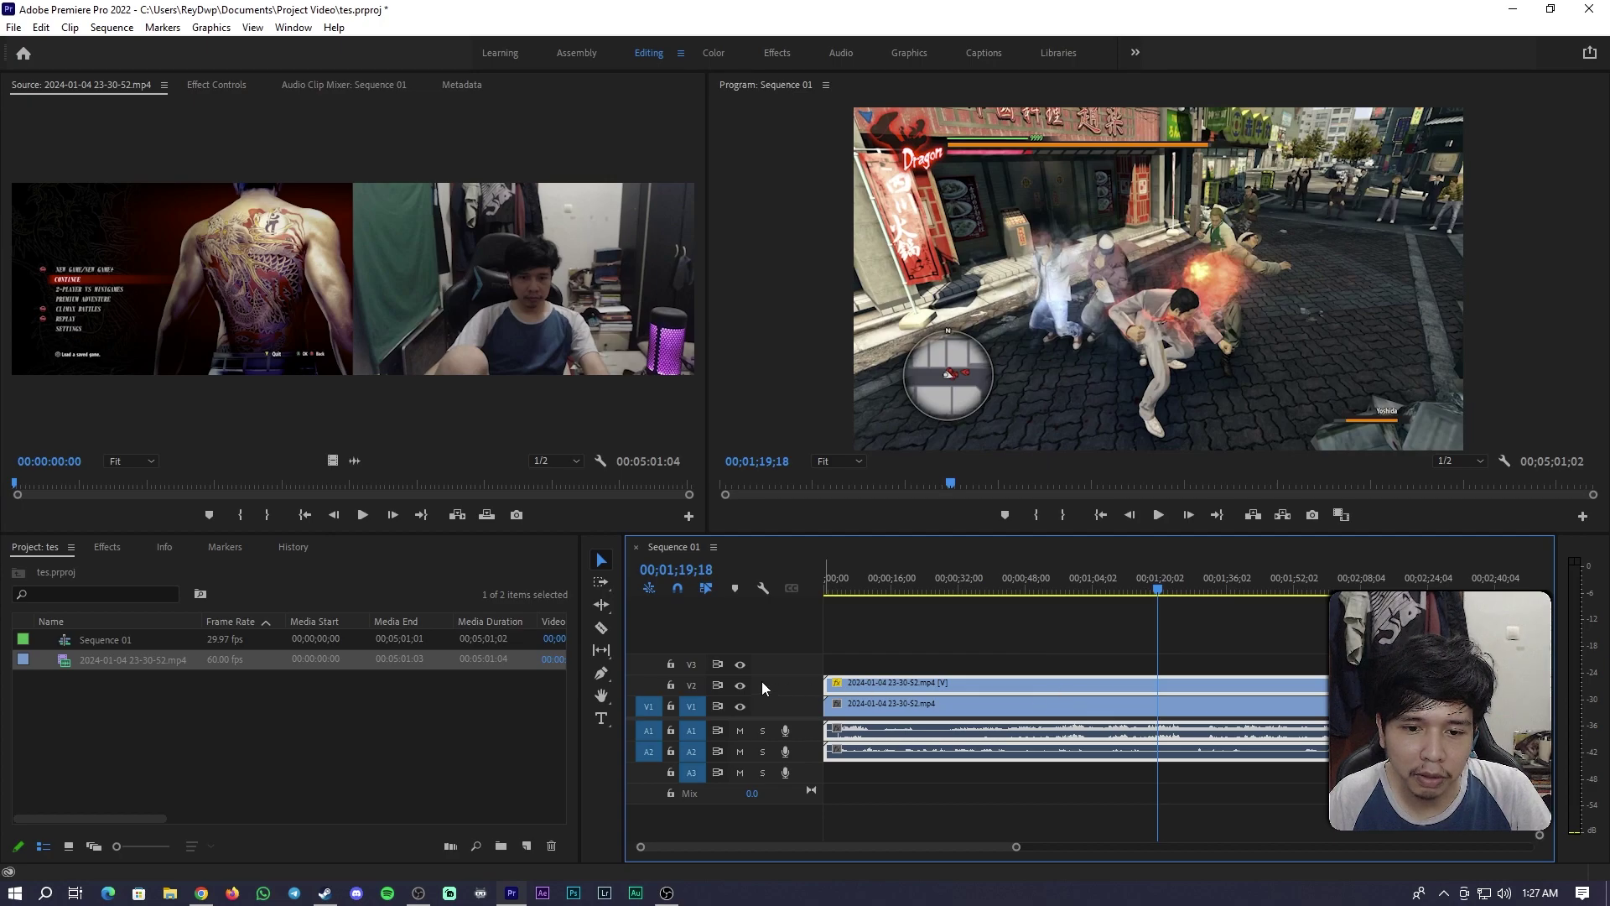
With track V2 temporarily hidden, shift the V1 clip horizontally until the webcam half fills the frame, and show V2 again
click(740, 685)
click(882, 702)
click(220, 88)
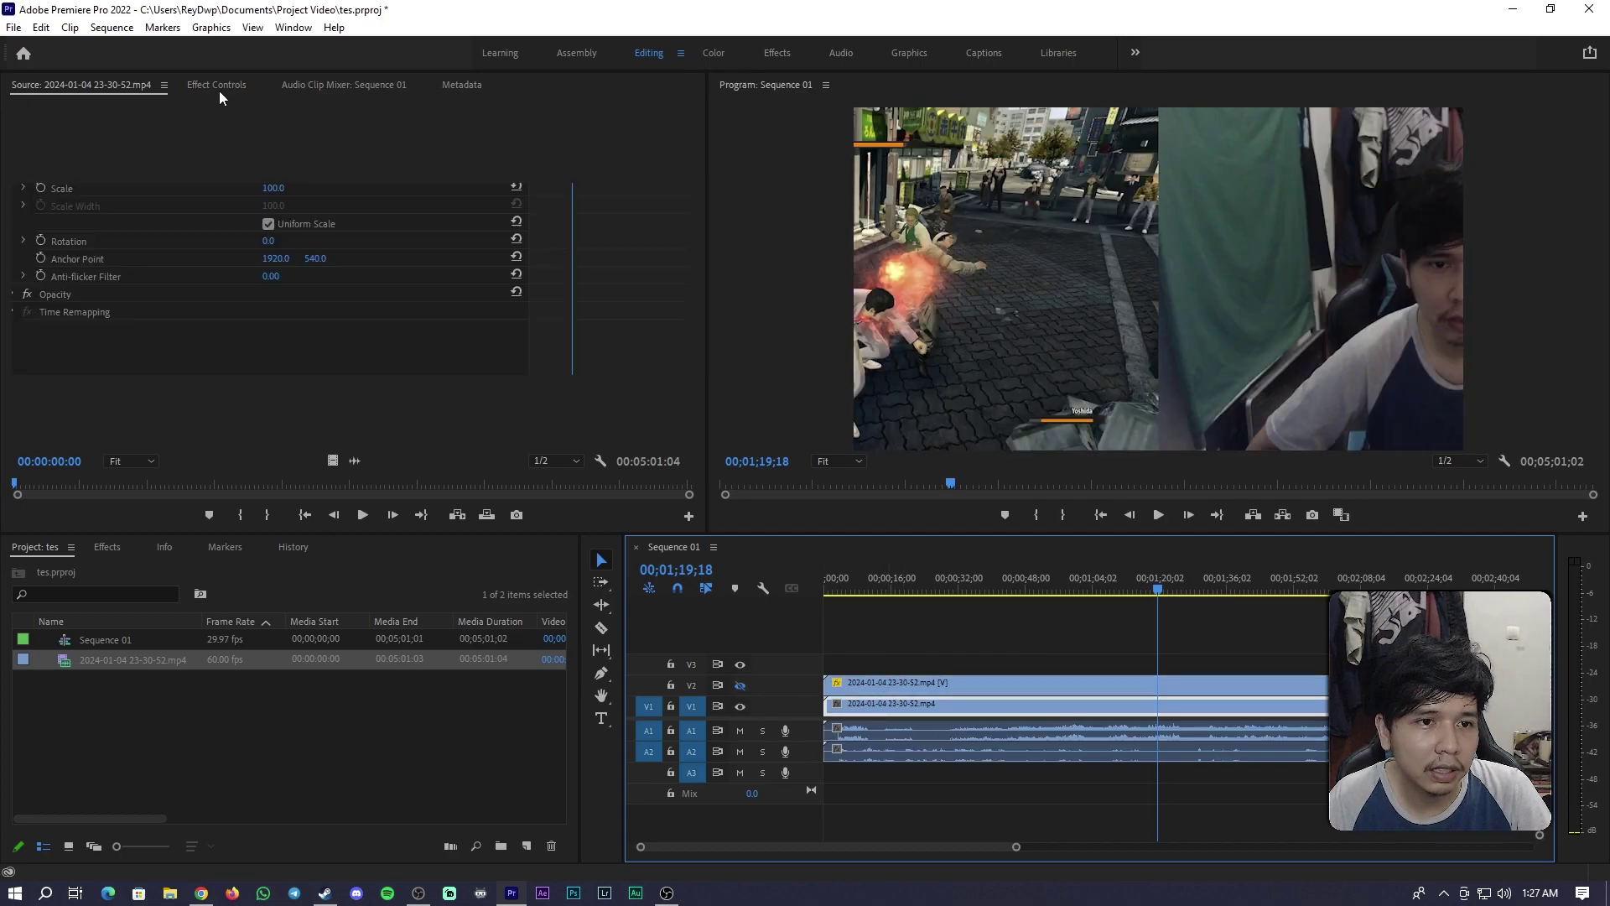
drag(275, 169, 141, 170)
click(1009, 627)
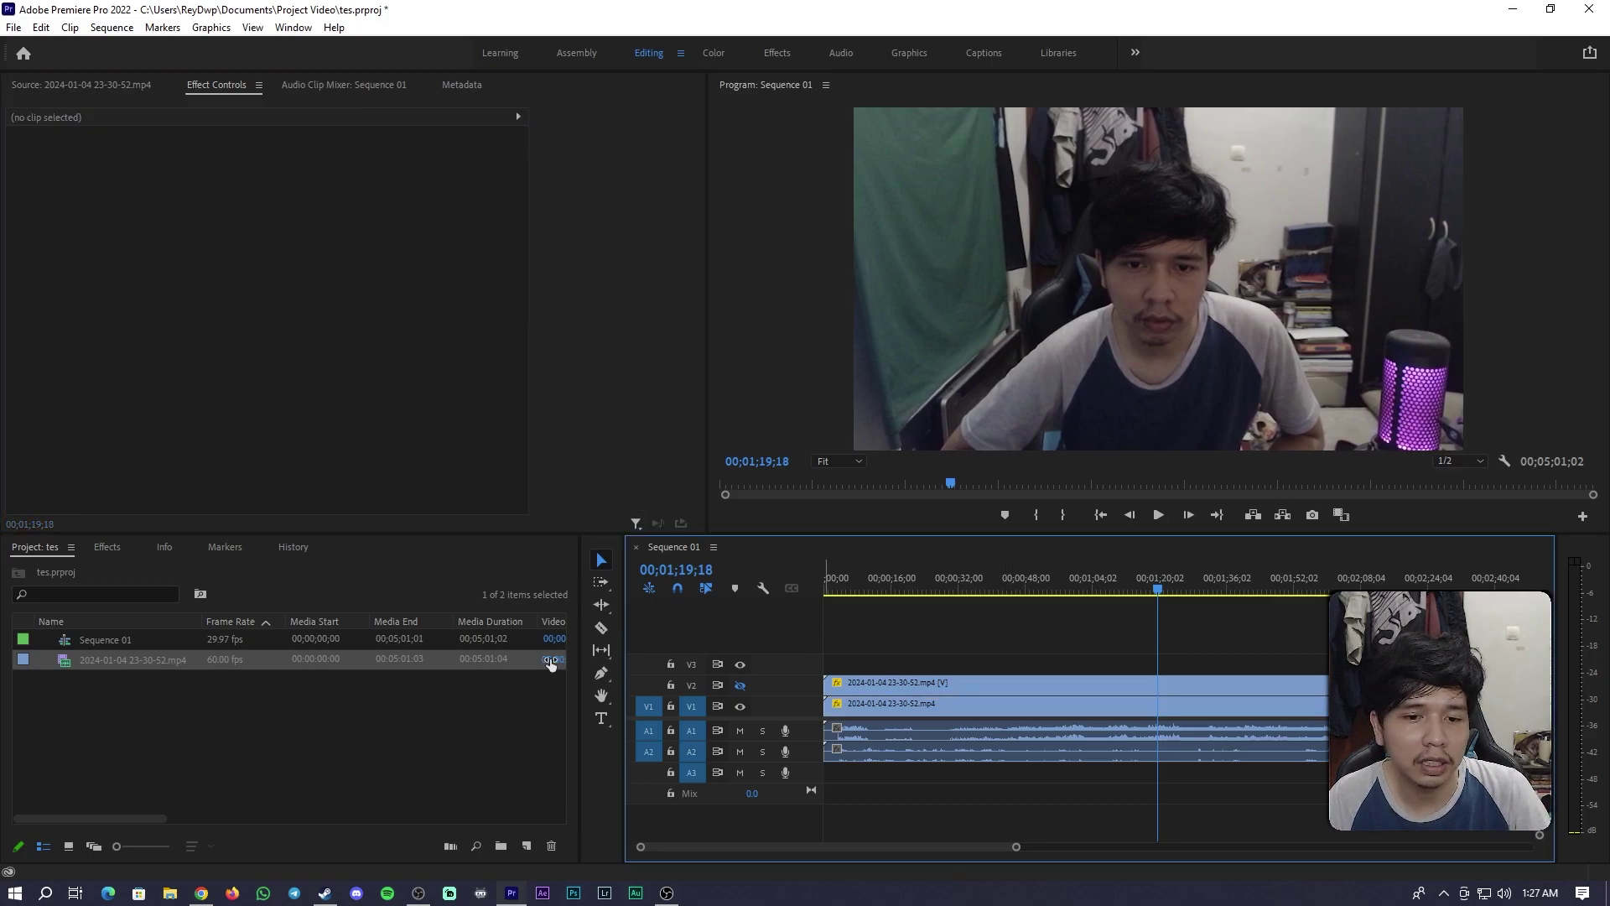
click(740, 685)
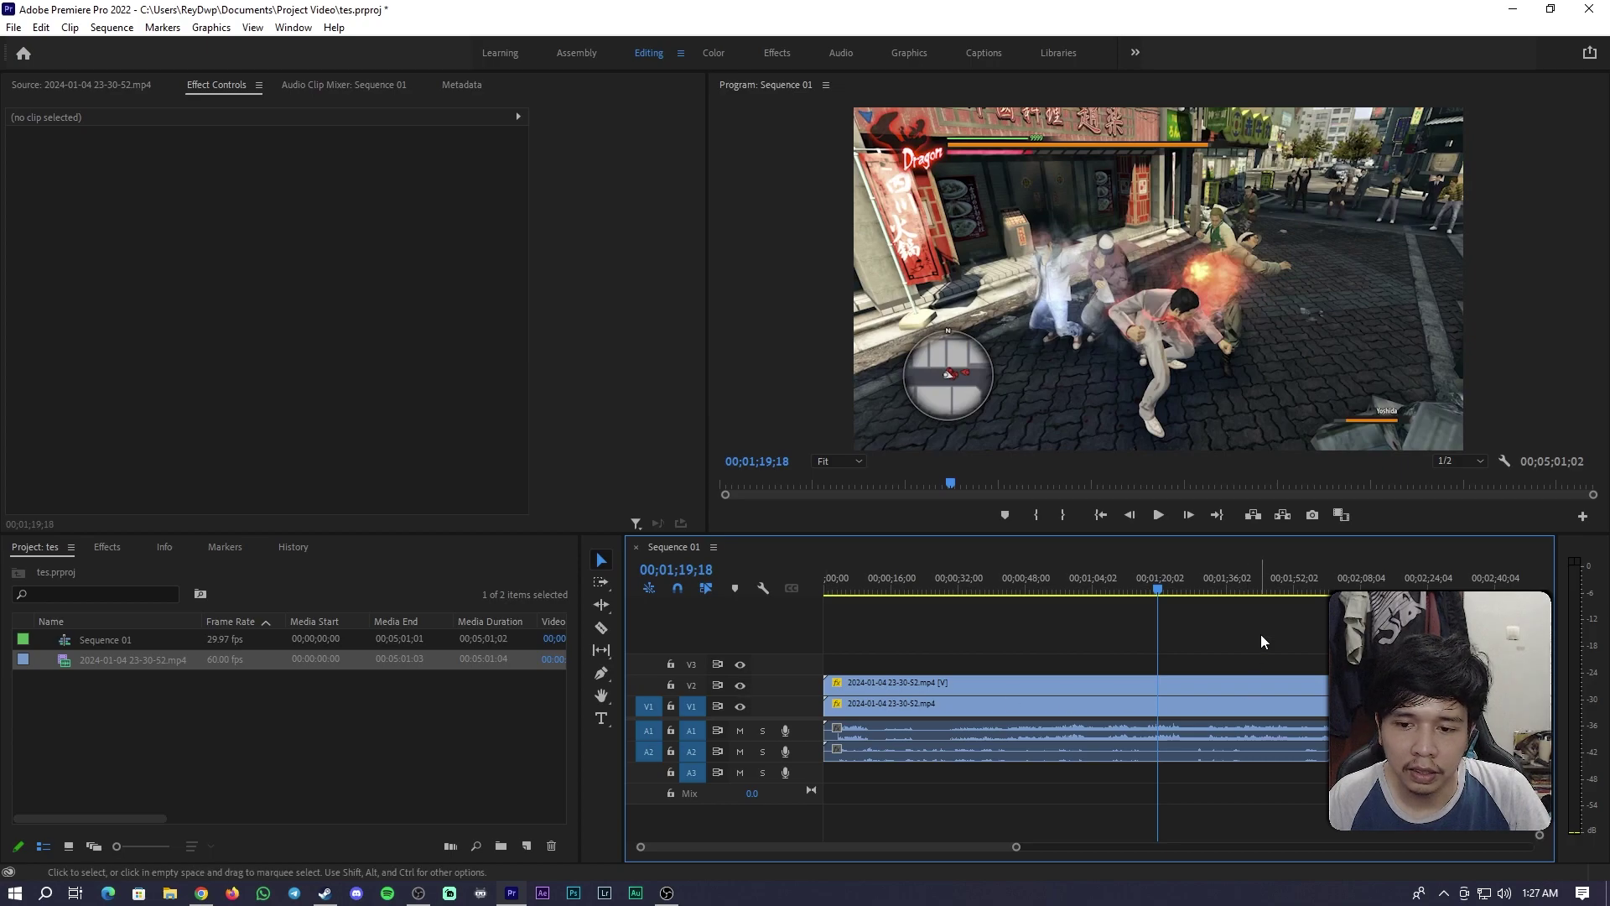
Split the V2 game clip at 00;01;16;12 and again just after that point to isolate a short segment
click(1147, 590)
drag(1149, 590, 1144, 589)
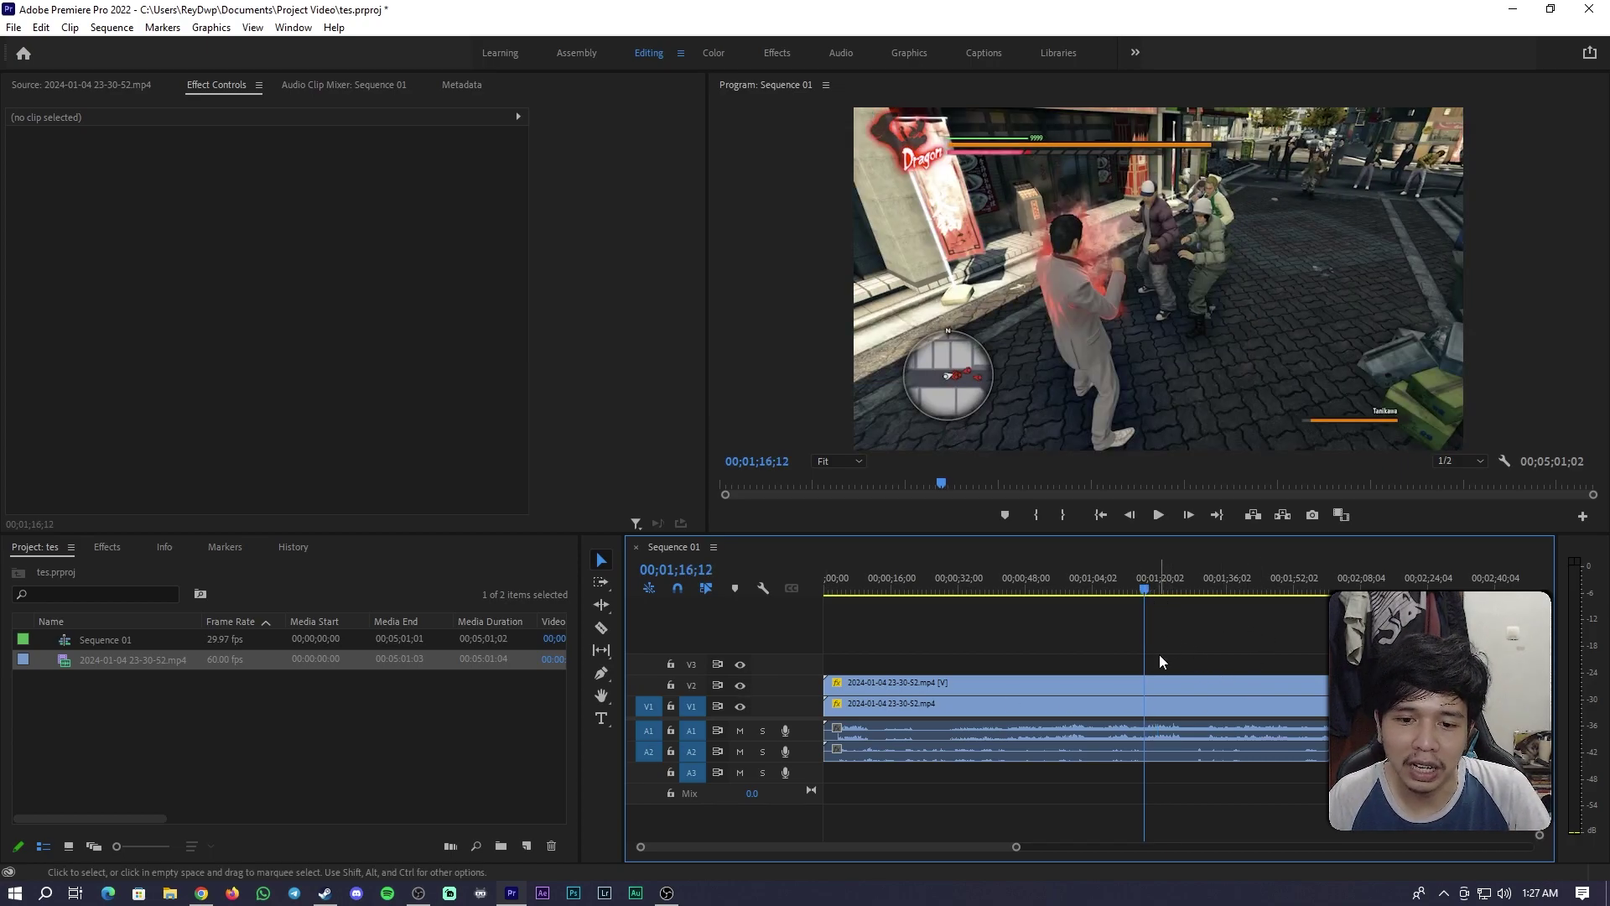
key(c)
click(1146, 679)
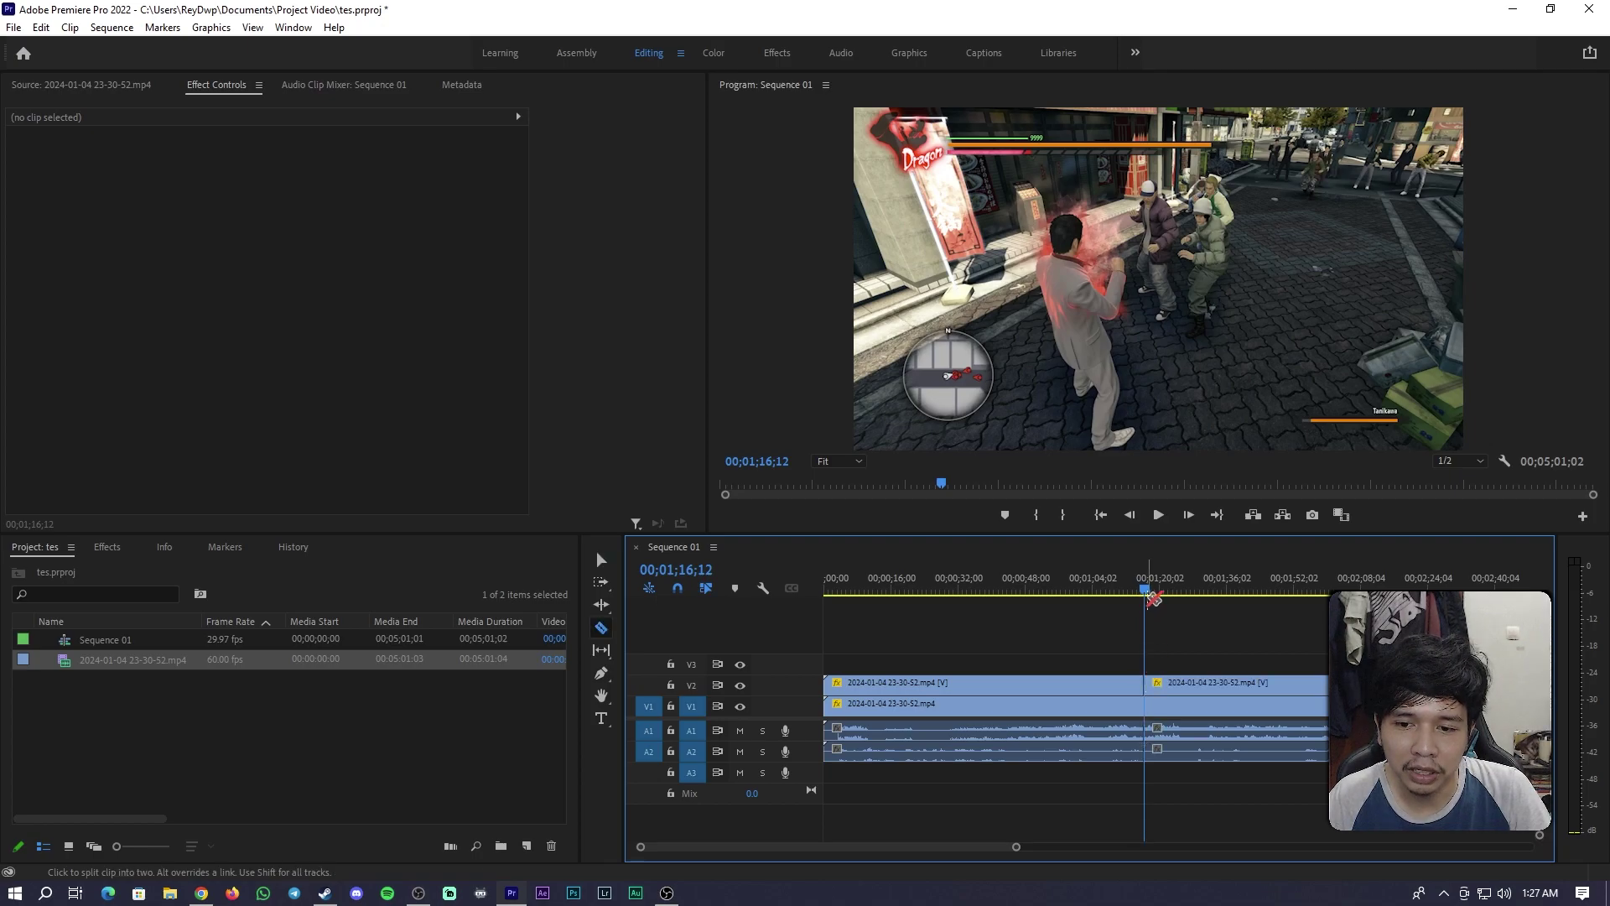
click(1148, 591)
click(1149, 591)
click(1149, 682)
click(601, 560)
click(1142, 592)
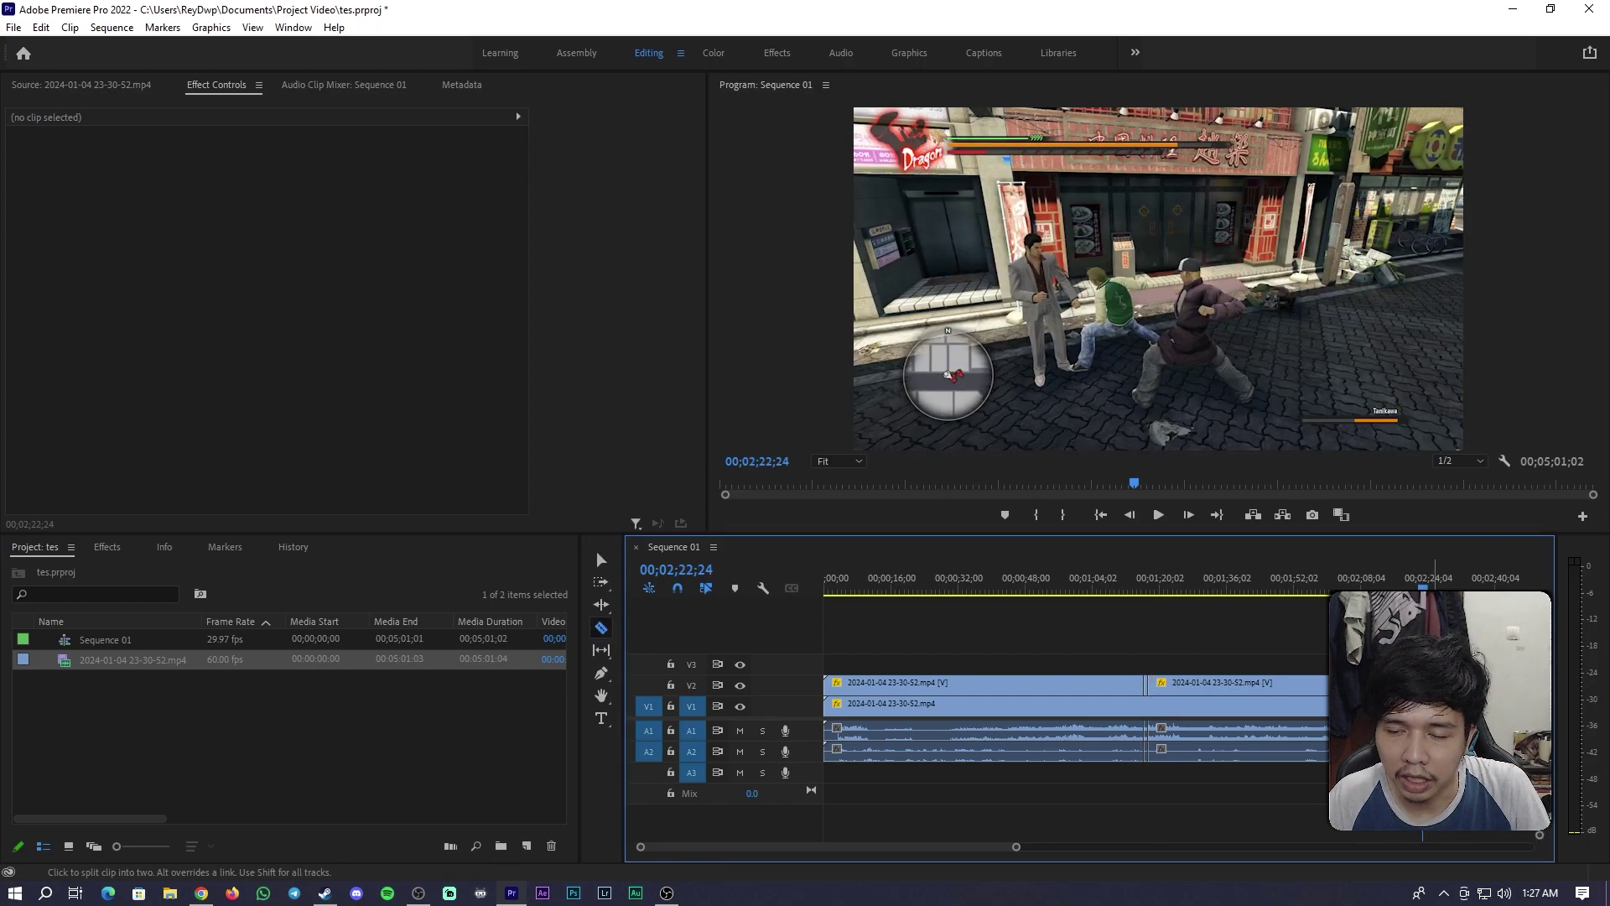
Play back the gameplay between about 00;02;22;24 and 00;02;26;23, and park the playhead at 00;02;25;03
key(space)
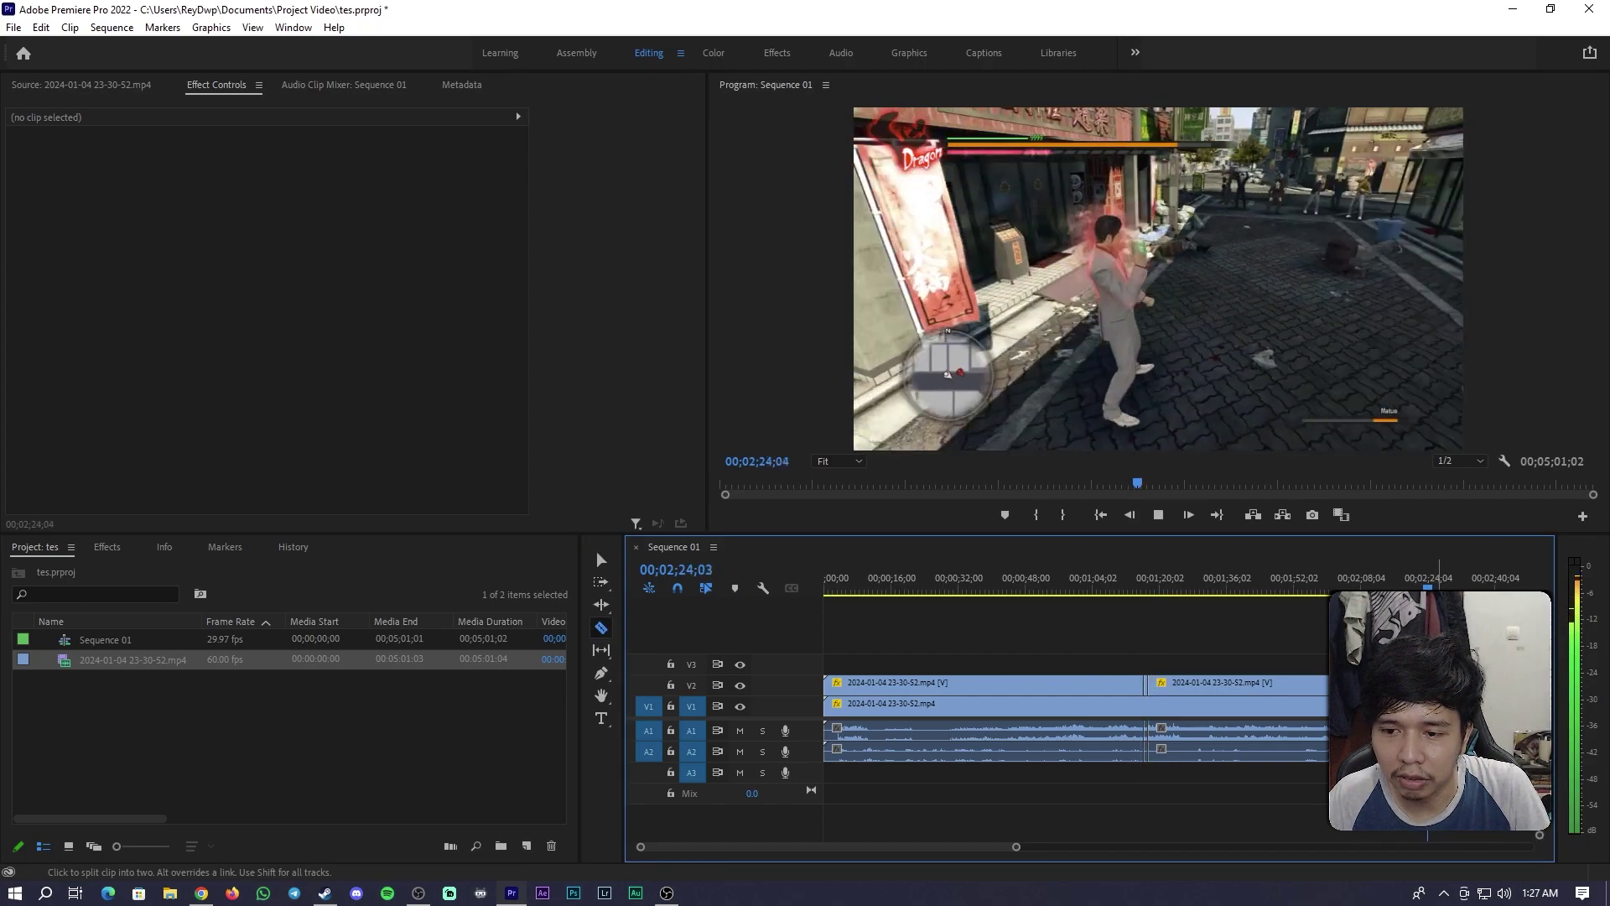
key(v)
key(space)
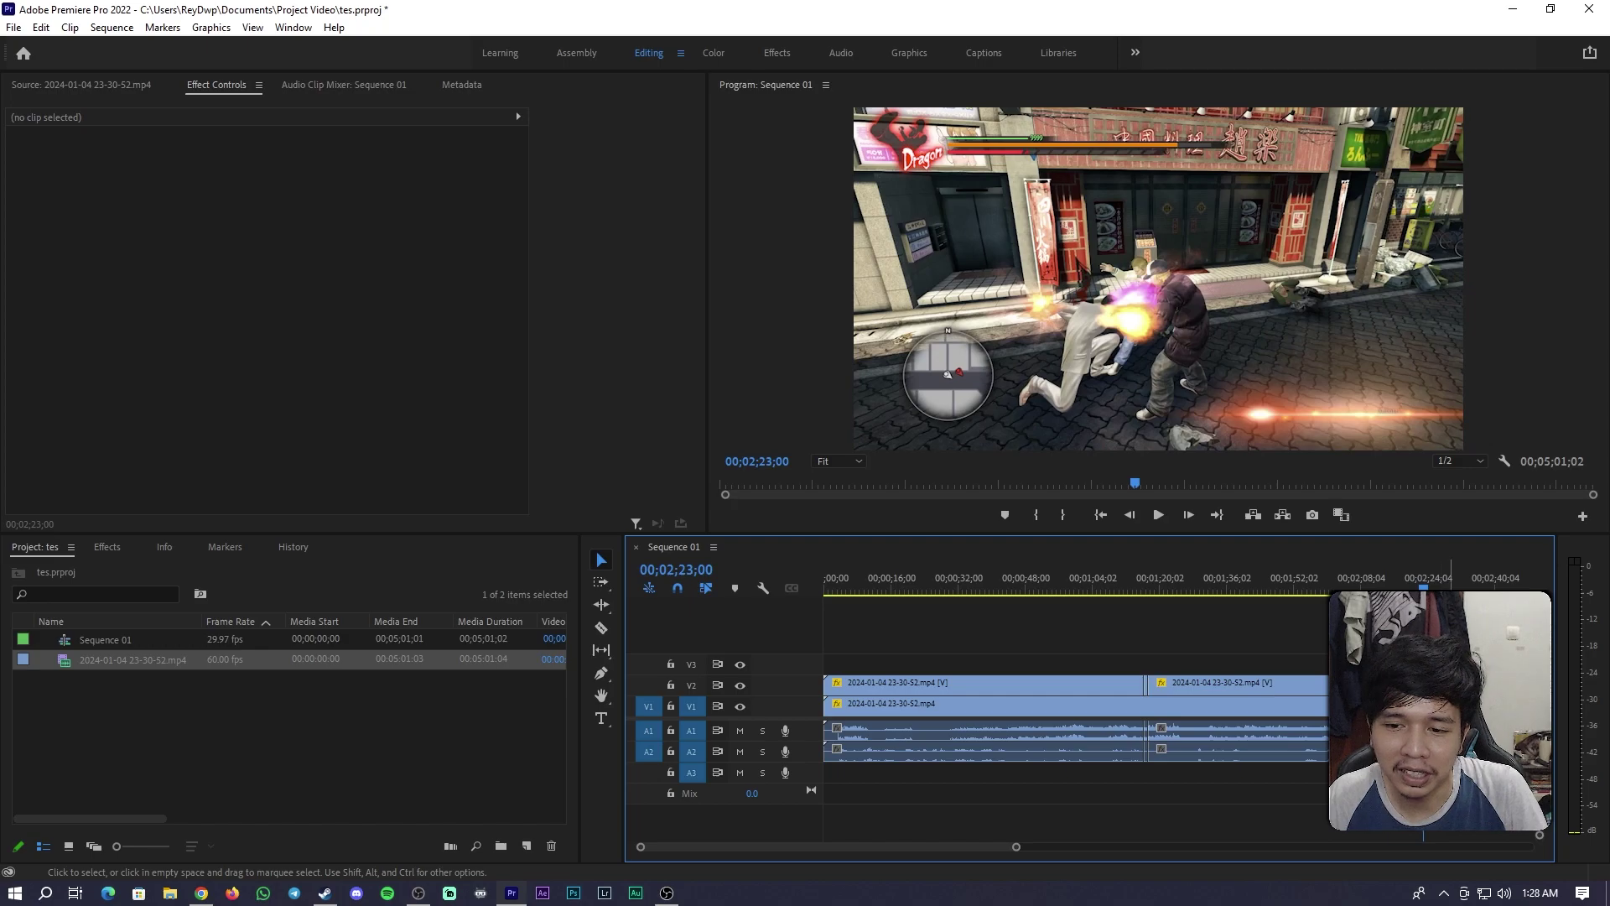
key(space)
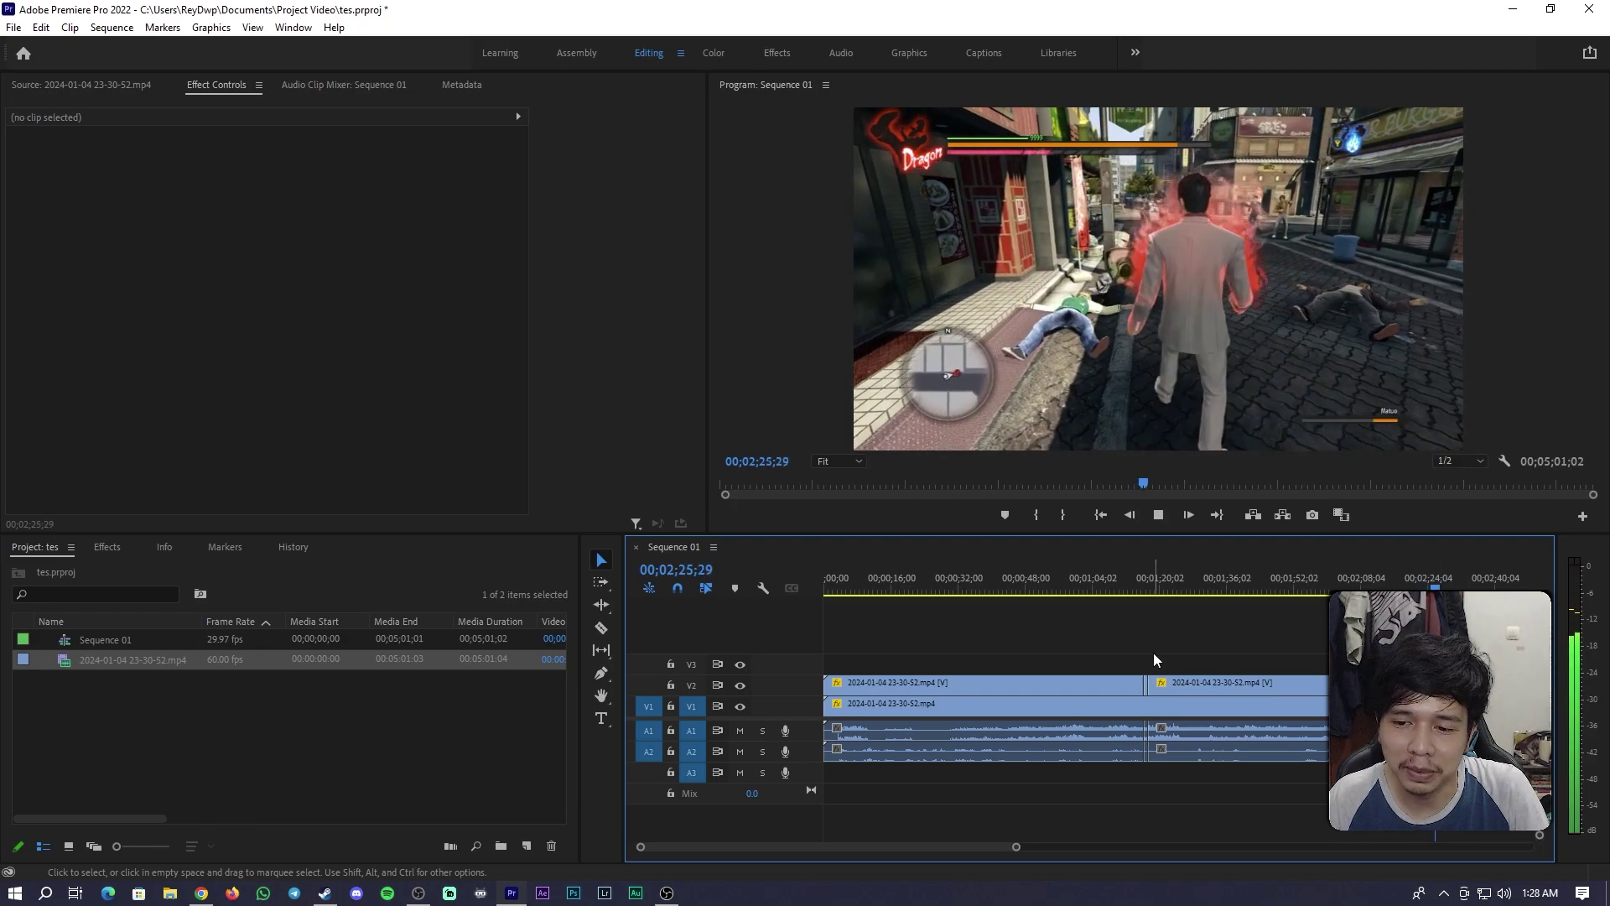
key(space)
drag(1017, 847, 1109, 849)
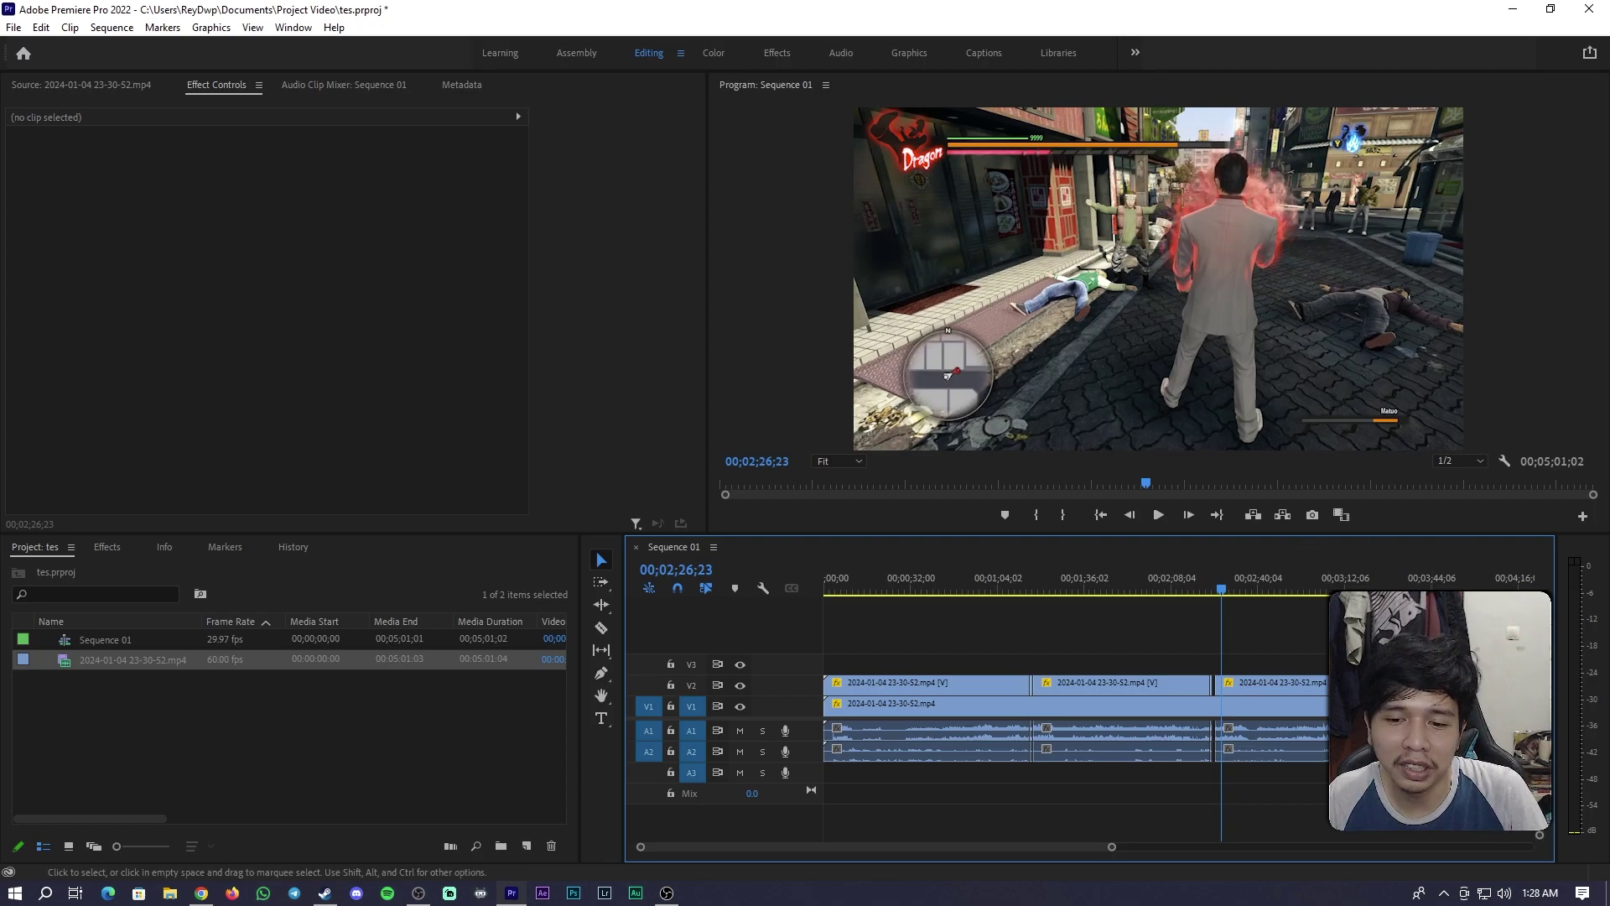
drag(1217, 604, 1218, 595)
double_click(55, 662)
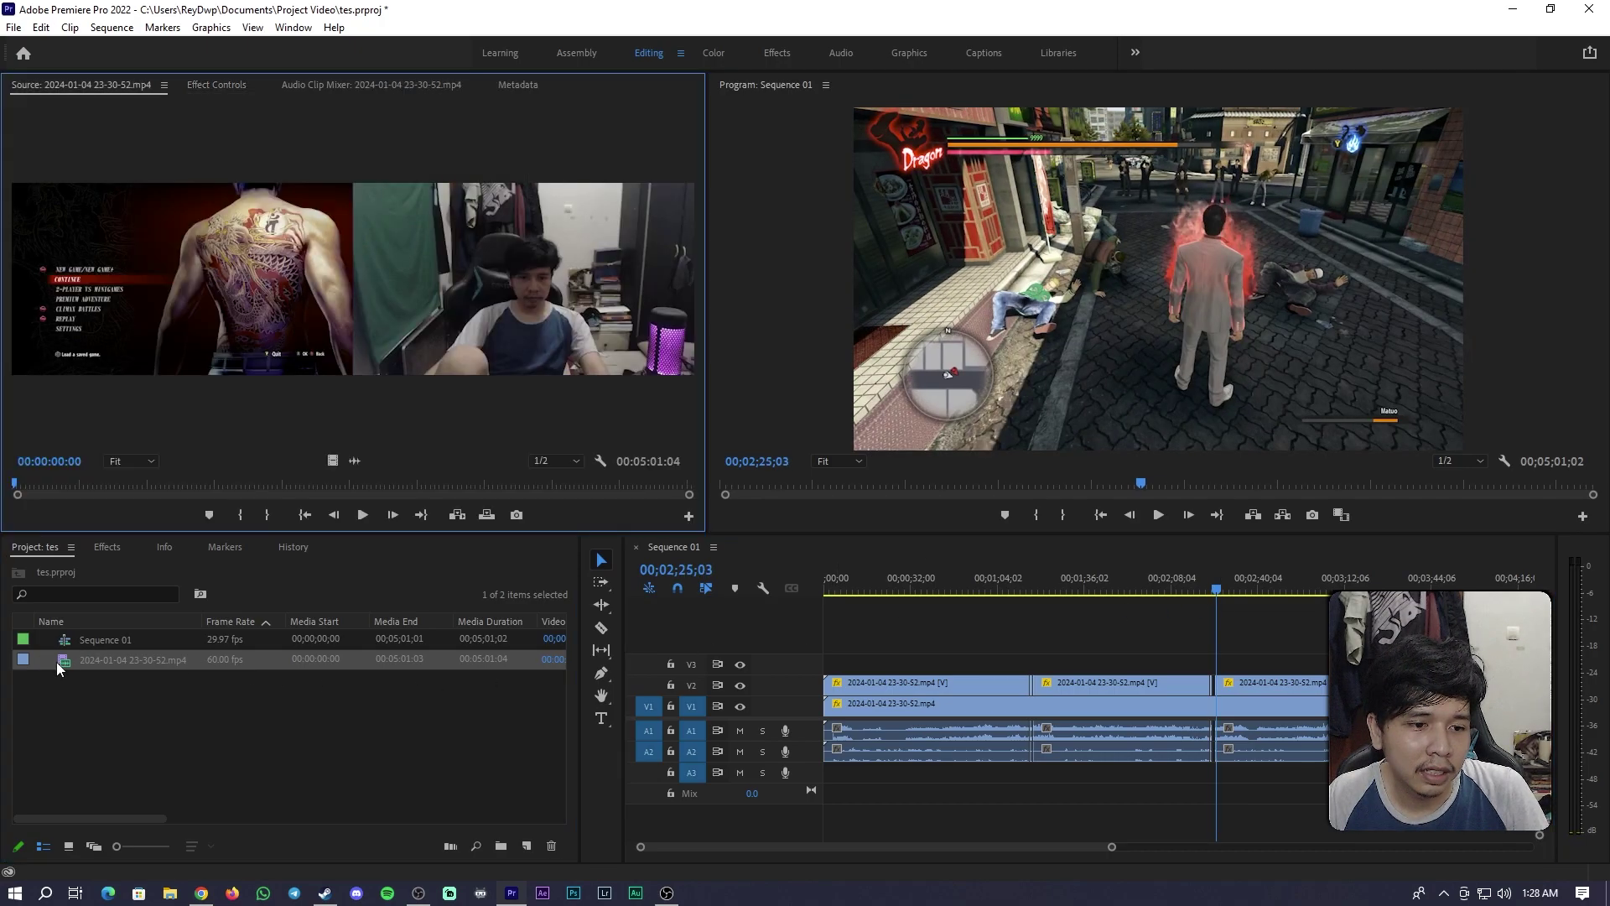
double_click(98, 701)
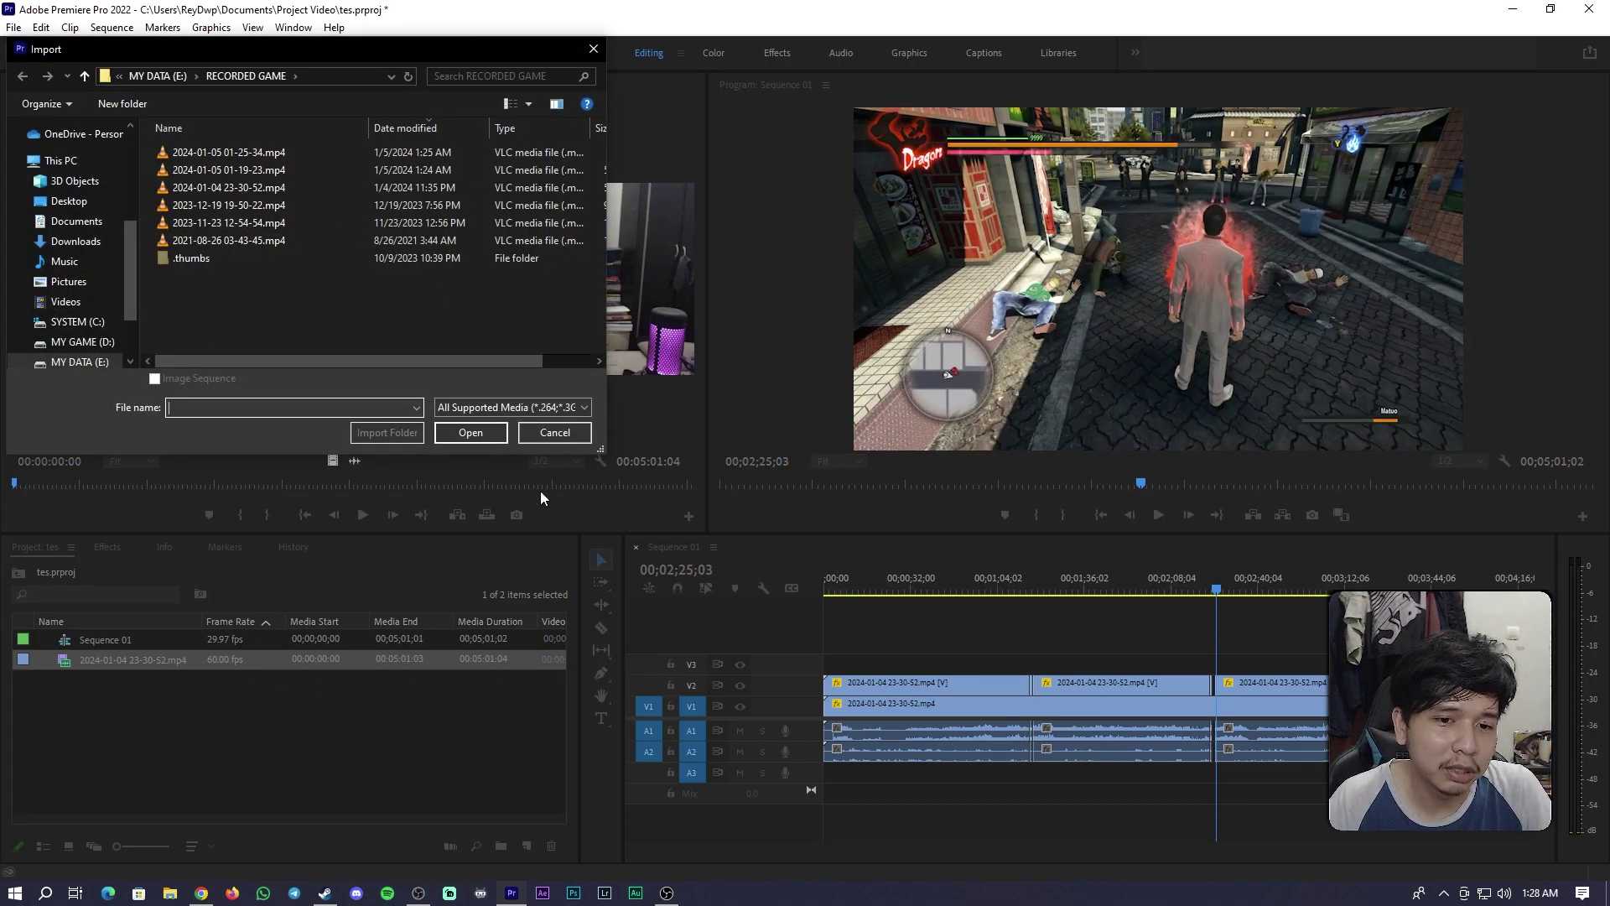
click(563, 431)
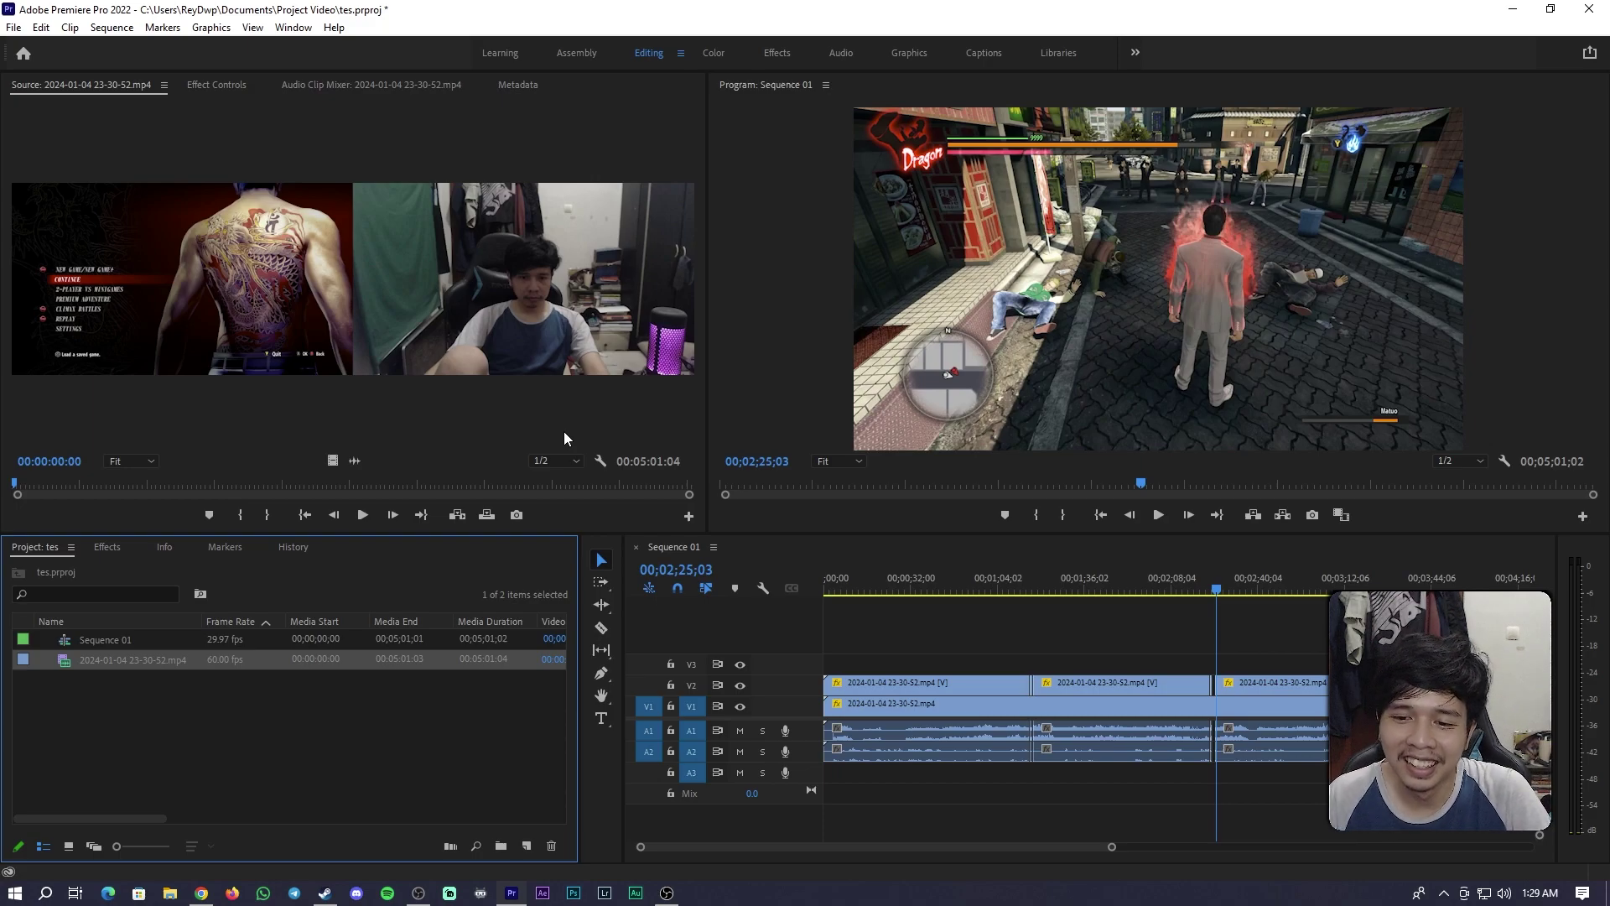
Inspect the gameplay frames in the sequence between 00;02;27;27 and 00;02;32;25
click(1228, 582)
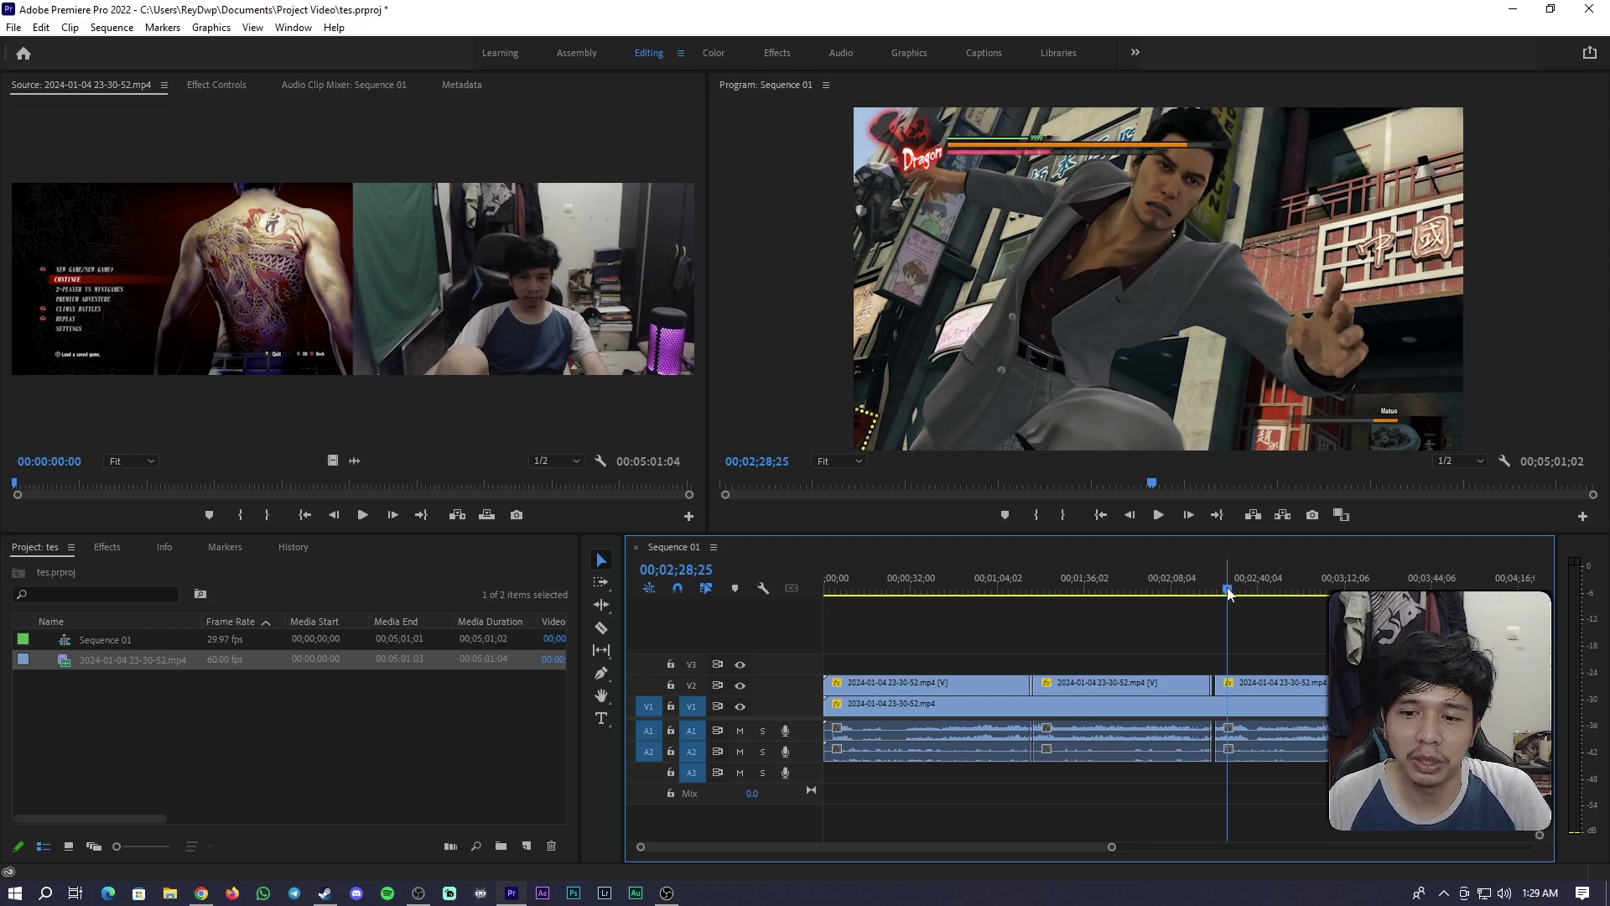
click(1226, 589)
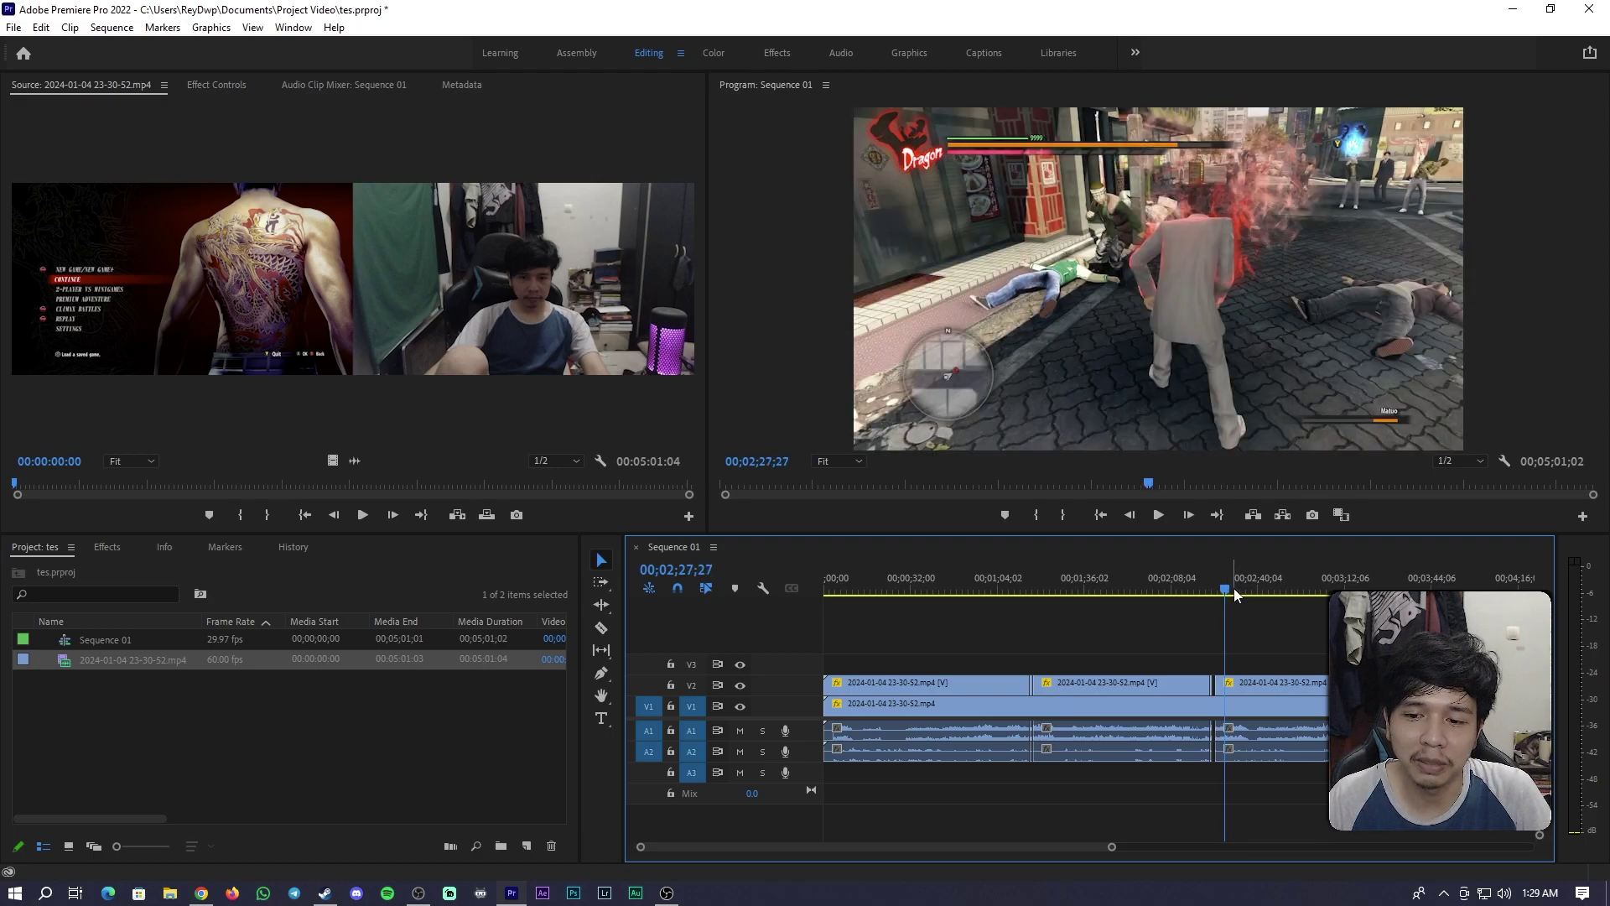
click(1235, 591)
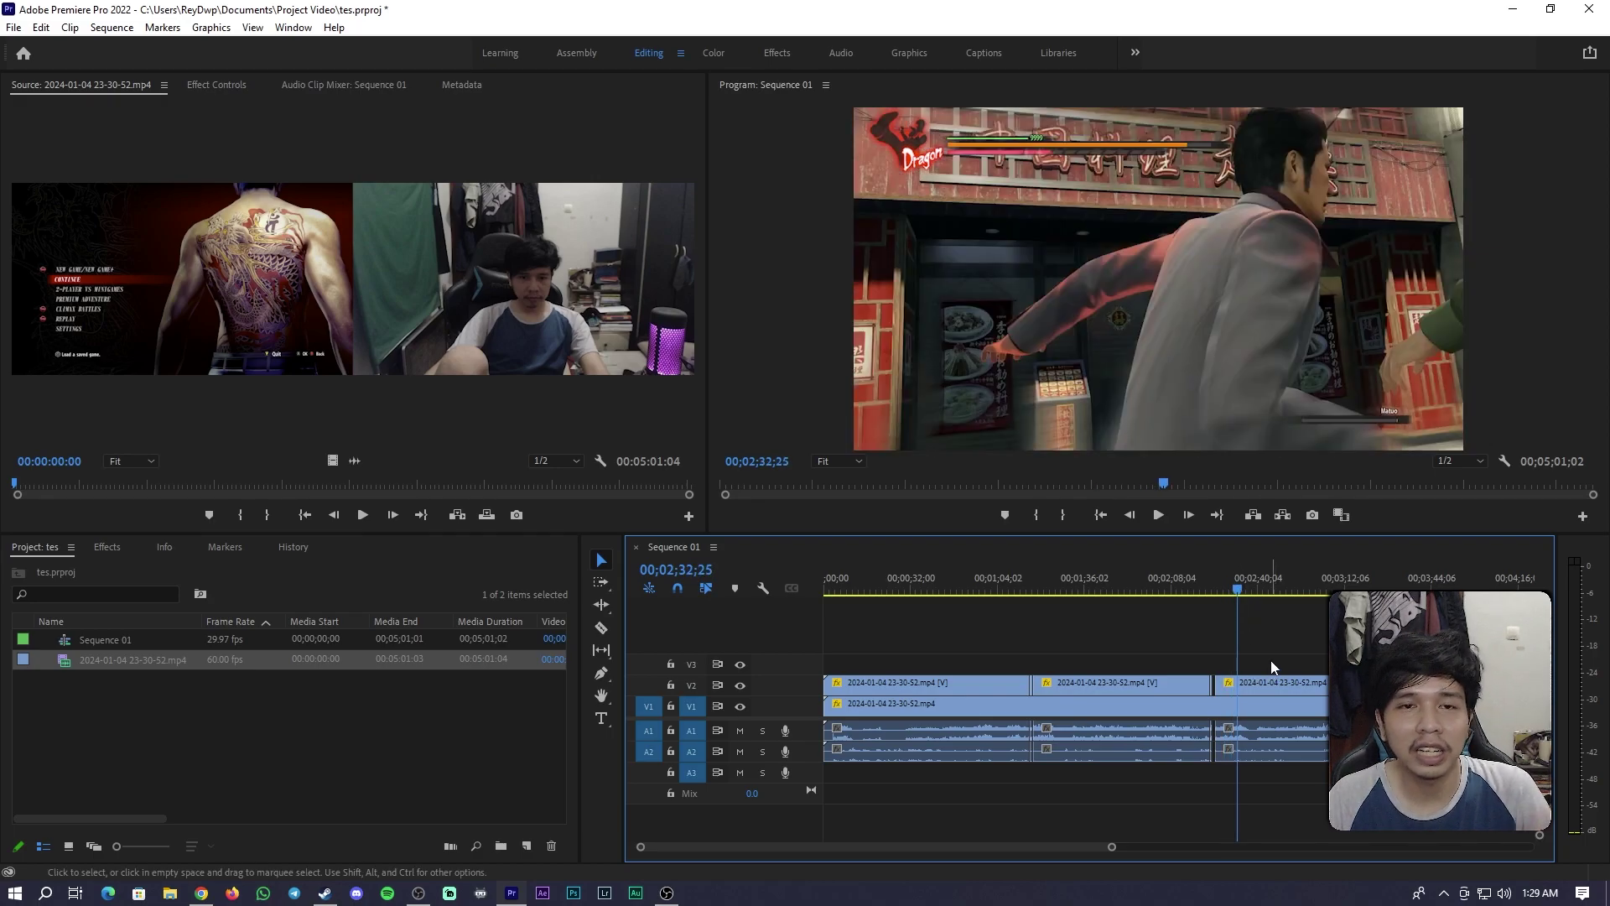